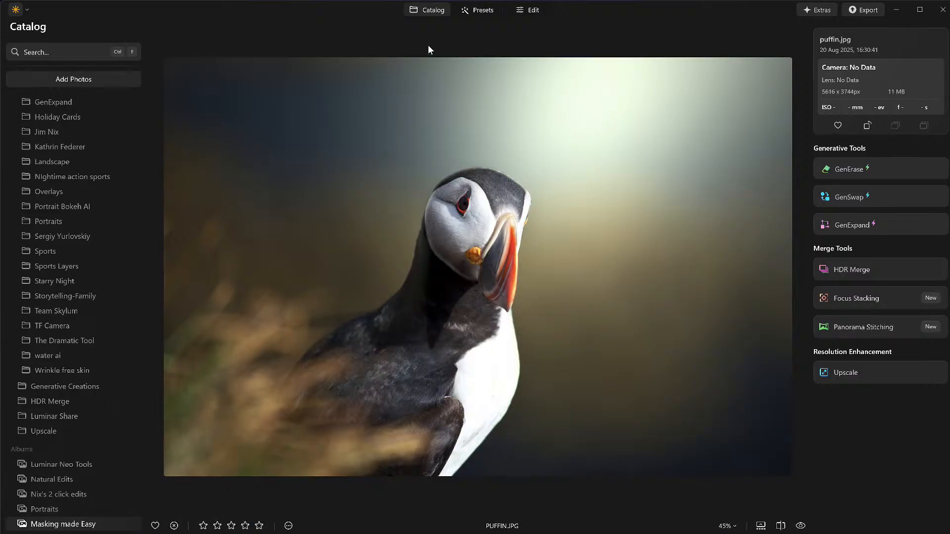
Step: Open the beautiful-shot-rocks-seashore-sunset photo from the catalog for editing
double_click(447, 210)
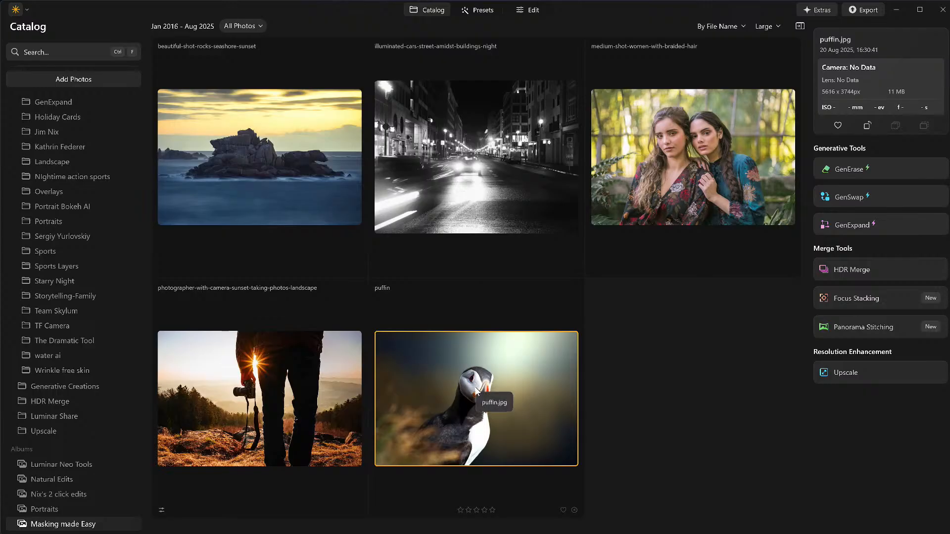
double_click(270, 169)
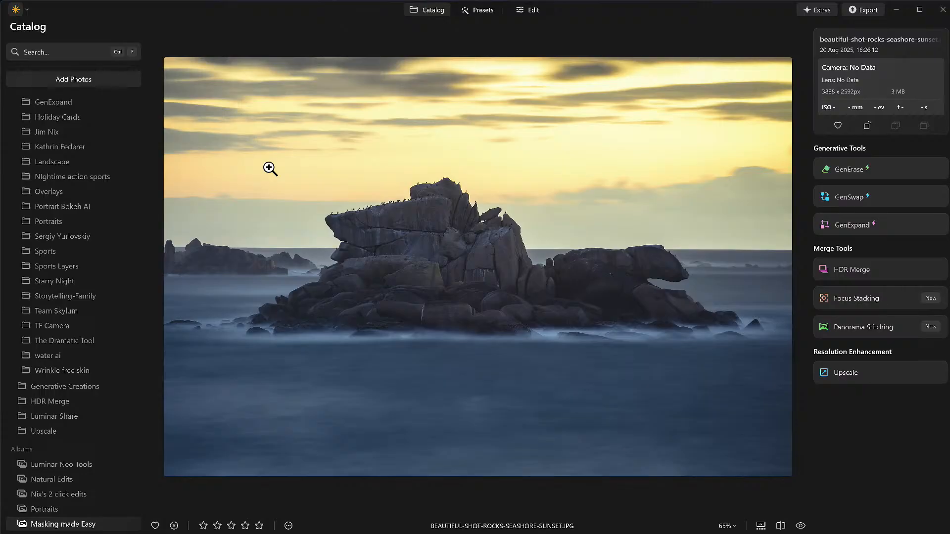
click(534, 11)
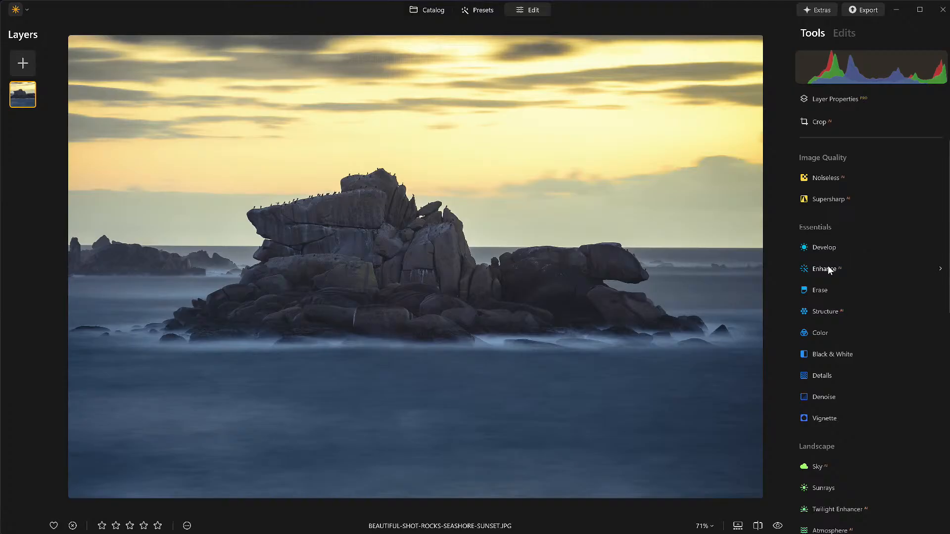
Step: Set the Enhance AI Accent to 81 on the seashore photo
click(833, 269)
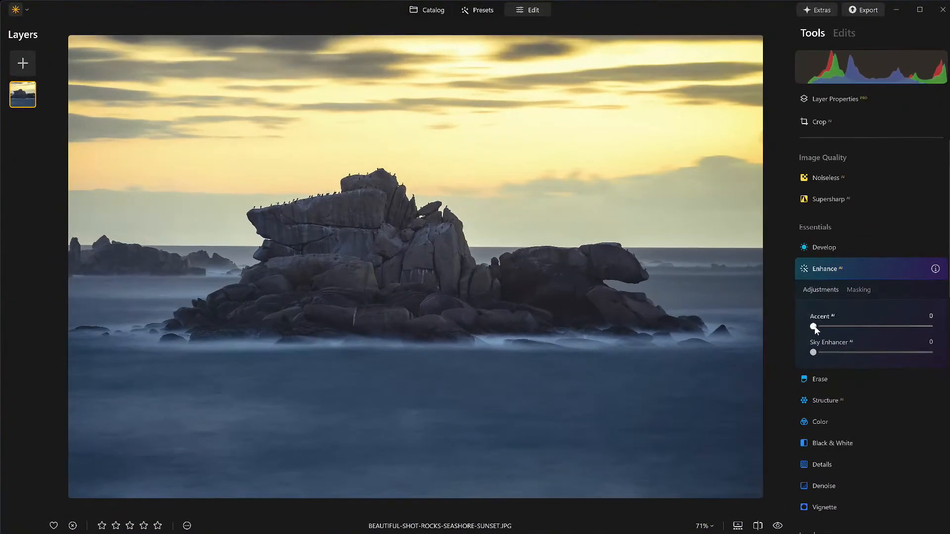
drag(814, 327, 910, 326)
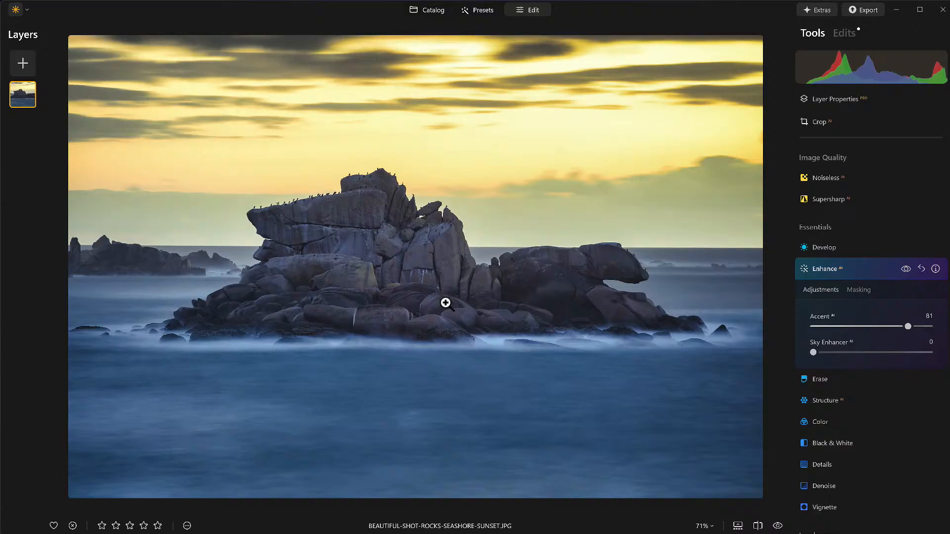
Step: Mask the Enhance AI effect with a large radial gradient centred on the rock formation
click(863, 290)
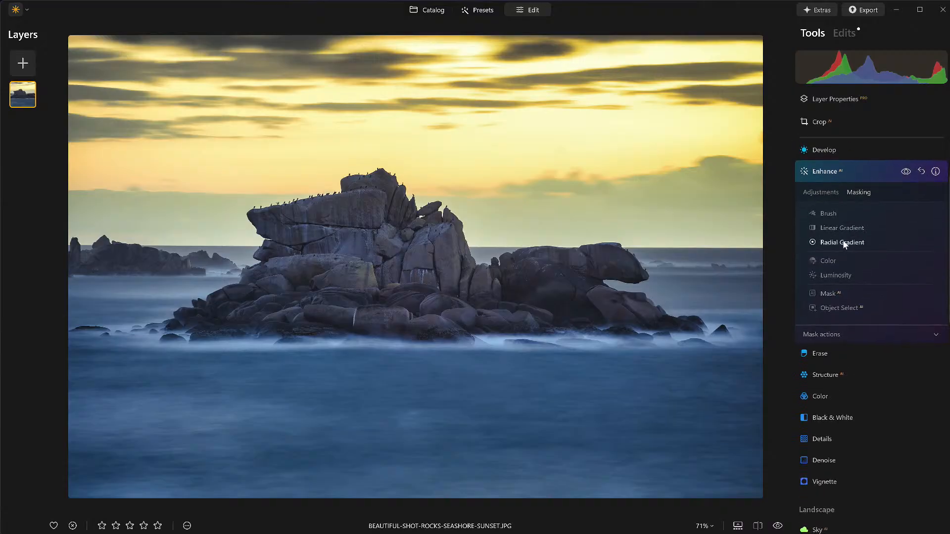
click(842, 242)
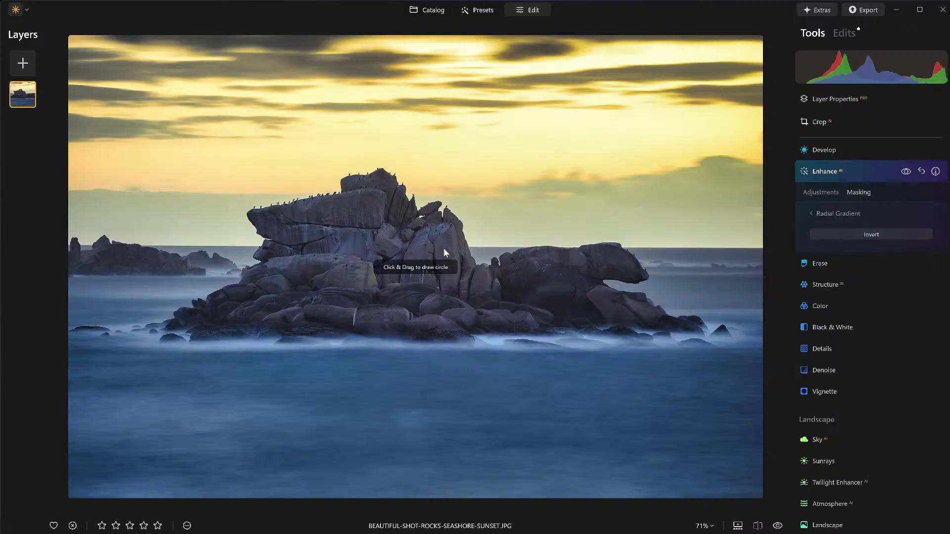
click(405, 248)
drag(431, 254, 504, 278)
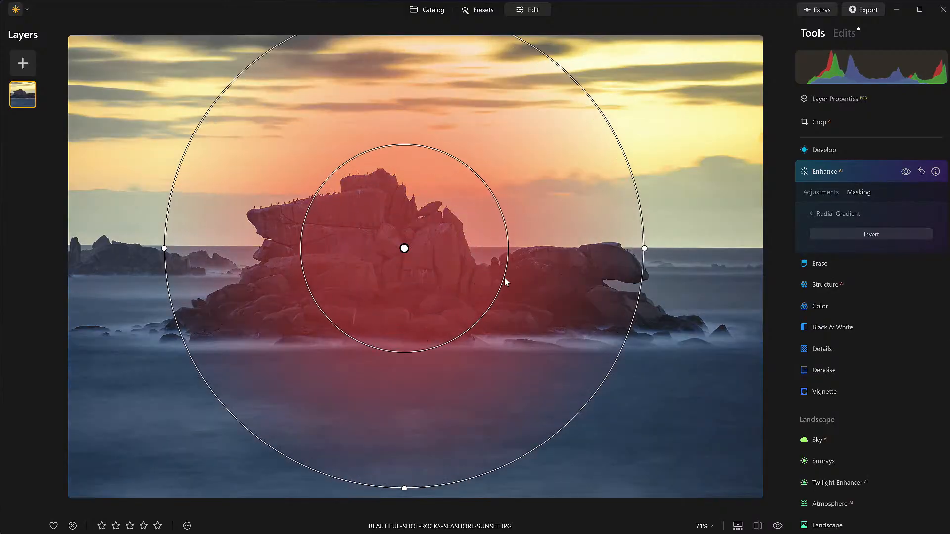
drag(402, 247, 401, 258)
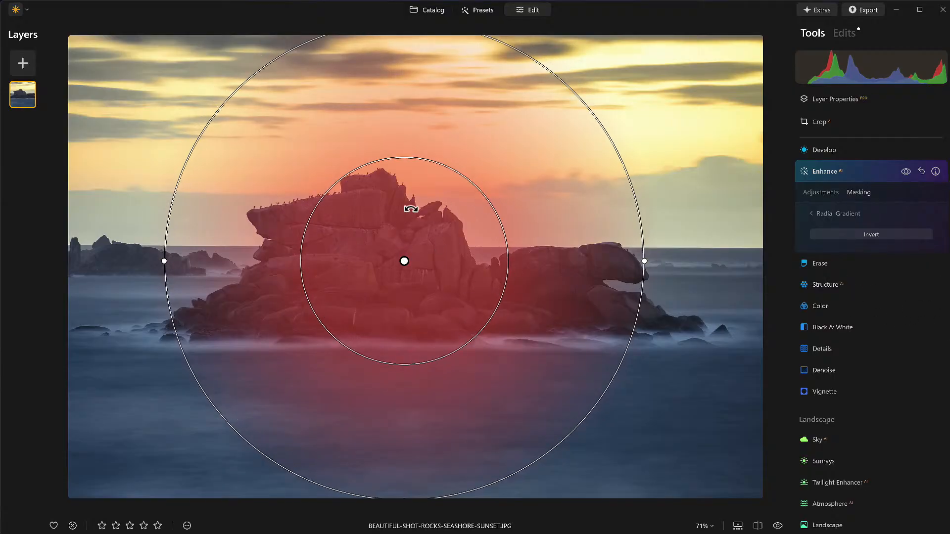
click(831, 215)
Step: Compare the photo with and without the masked Enhance AI effect, and close the tool
click(905, 172)
click(905, 172)
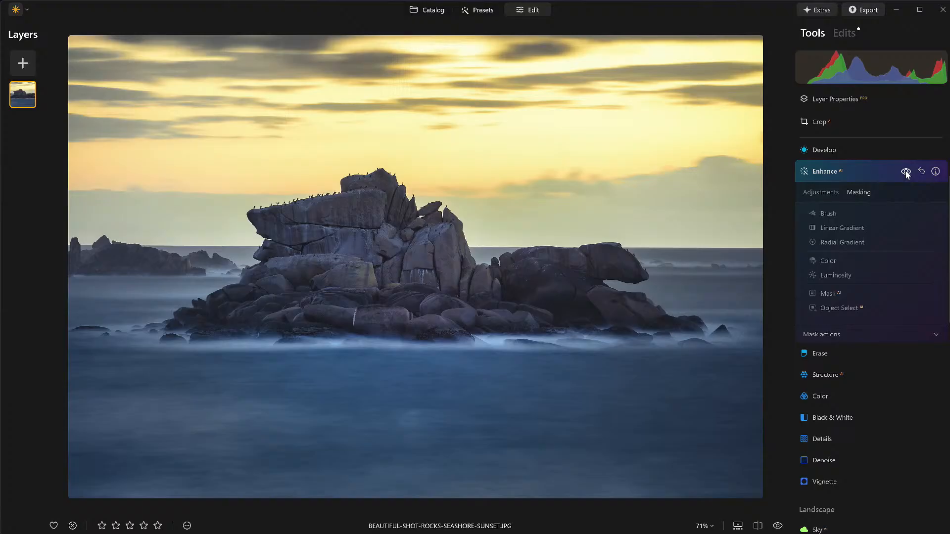
click(874, 174)
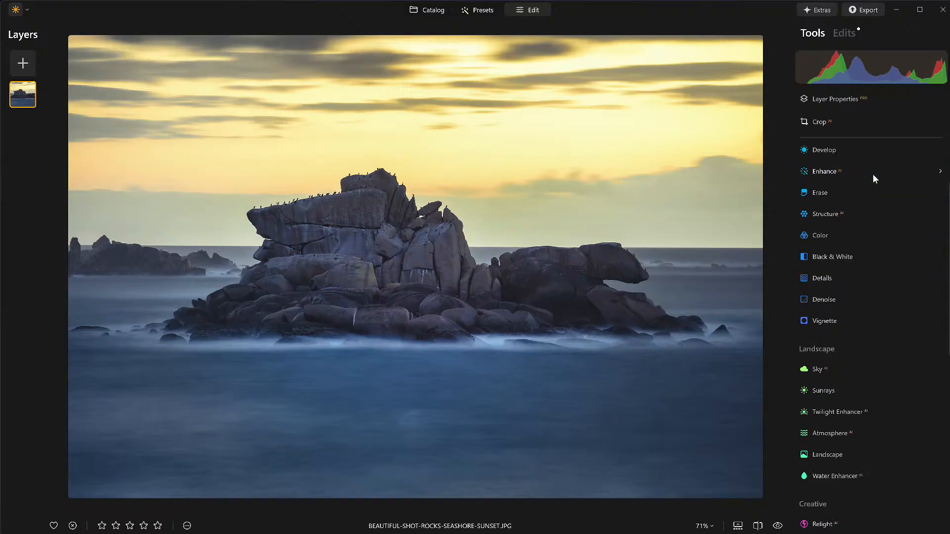
Step: Lower the Develop exposure to -0.75
click(844, 149)
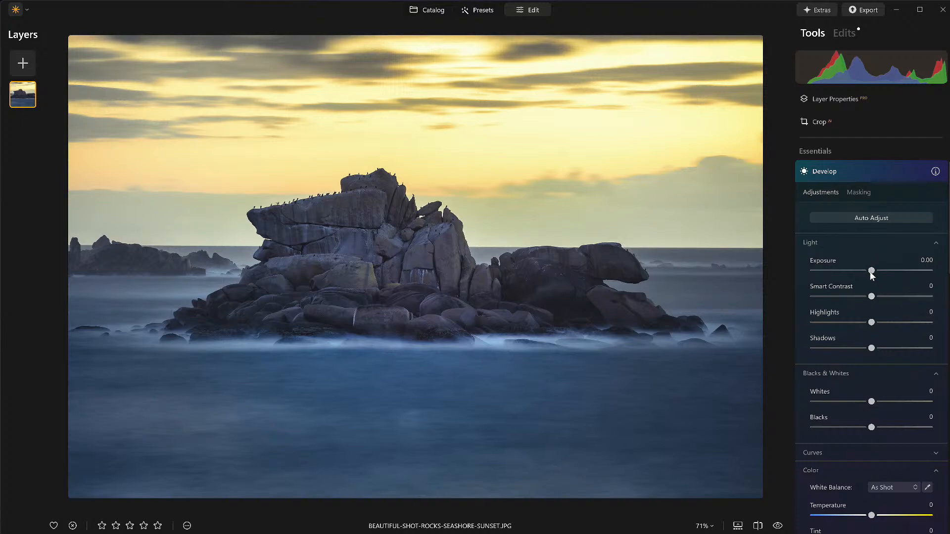
drag(871, 272, 863, 273)
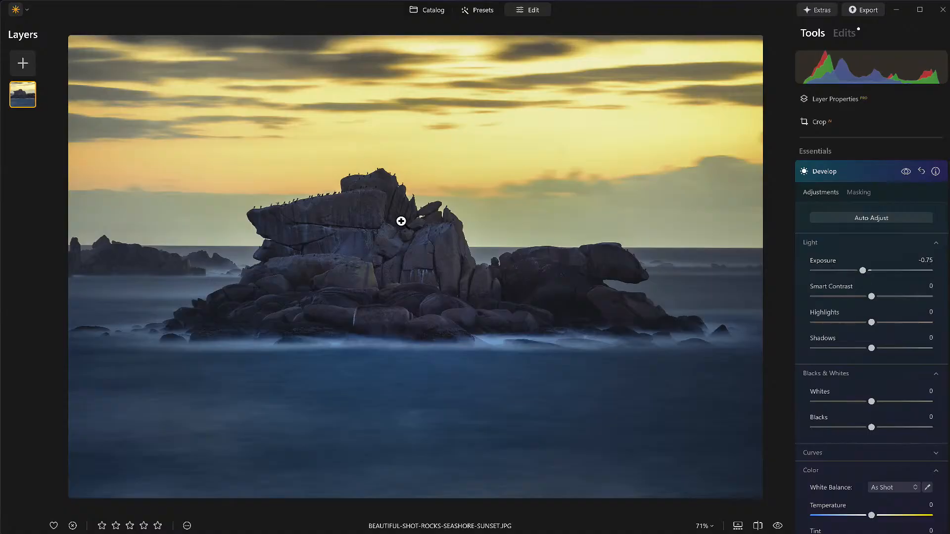
Step: Mask the Develop adjustment with a large radial gradient over the rocks and invert it to affect the surroundings
click(858, 193)
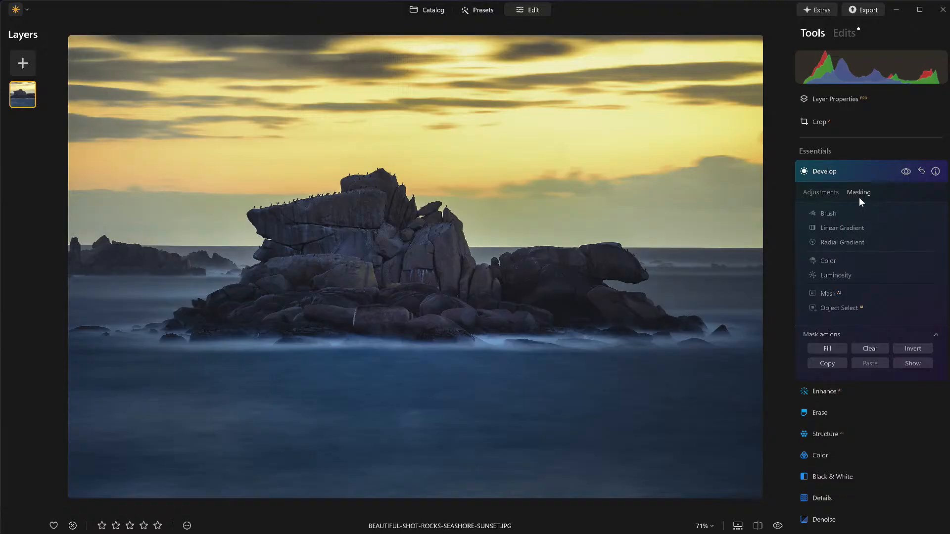
click(849, 242)
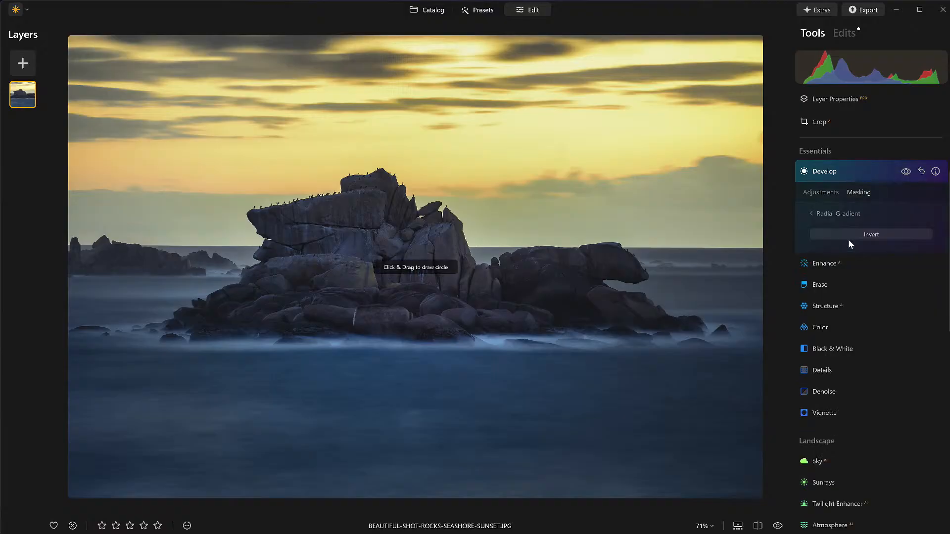
drag(387, 242, 506, 286)
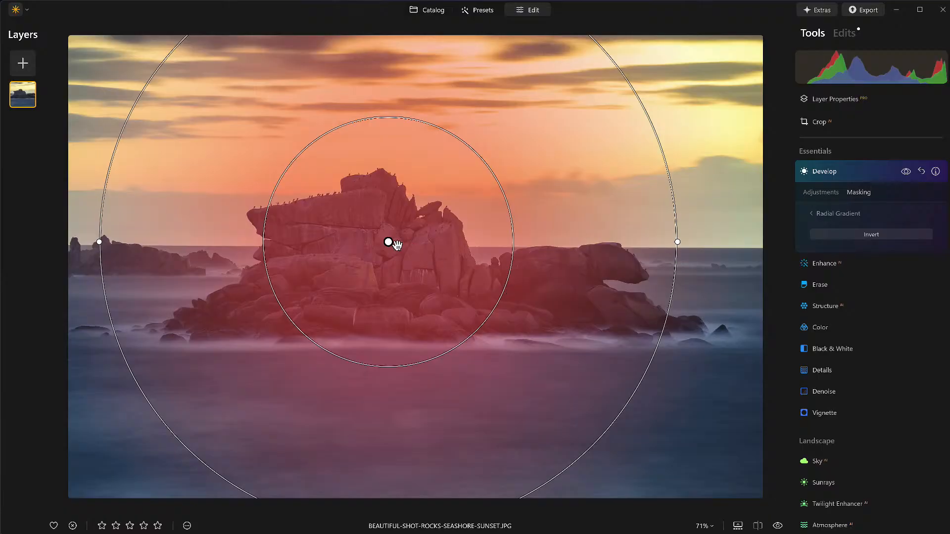
drag(390, 243, 393, 251)
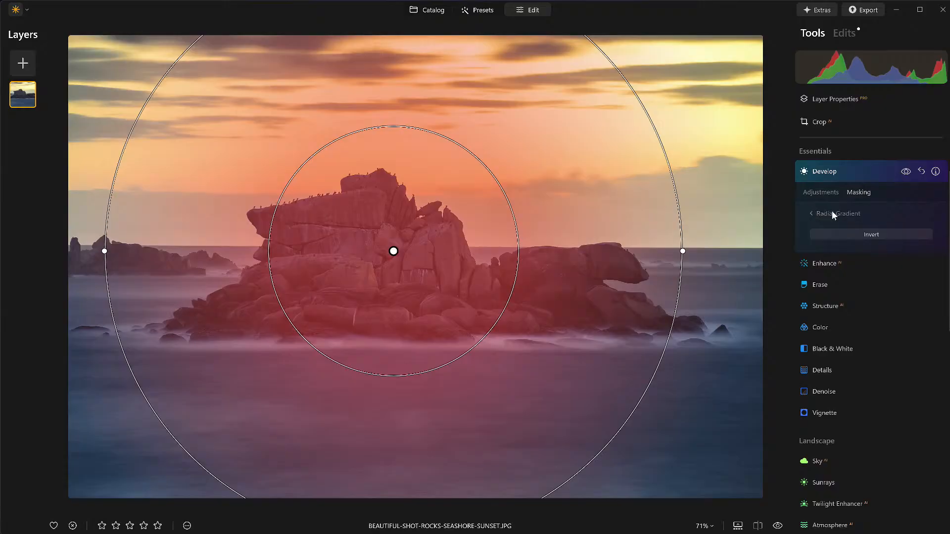
click(908, 216)
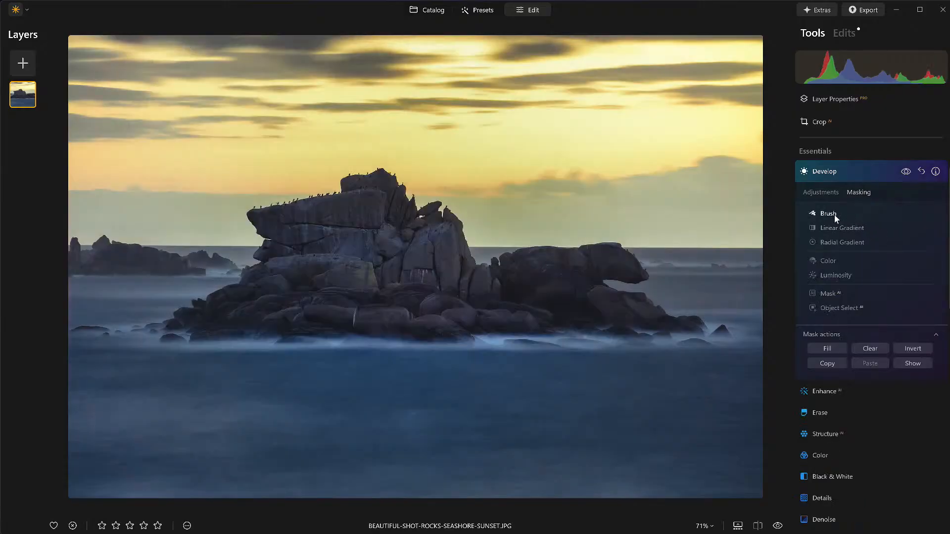
click(915, 348)
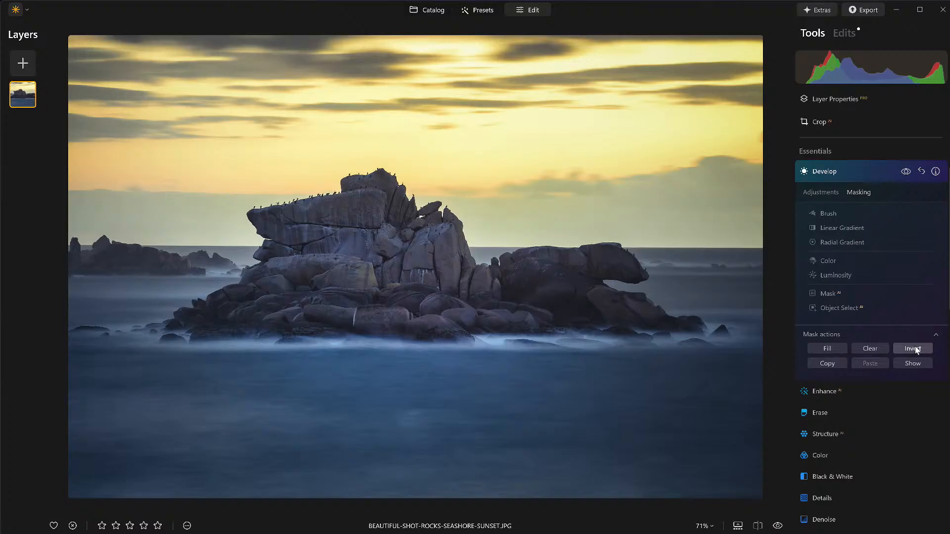
Step: Set the masked Develop exposure to -2.20 and compare the result with the original photo
click(824, 195)
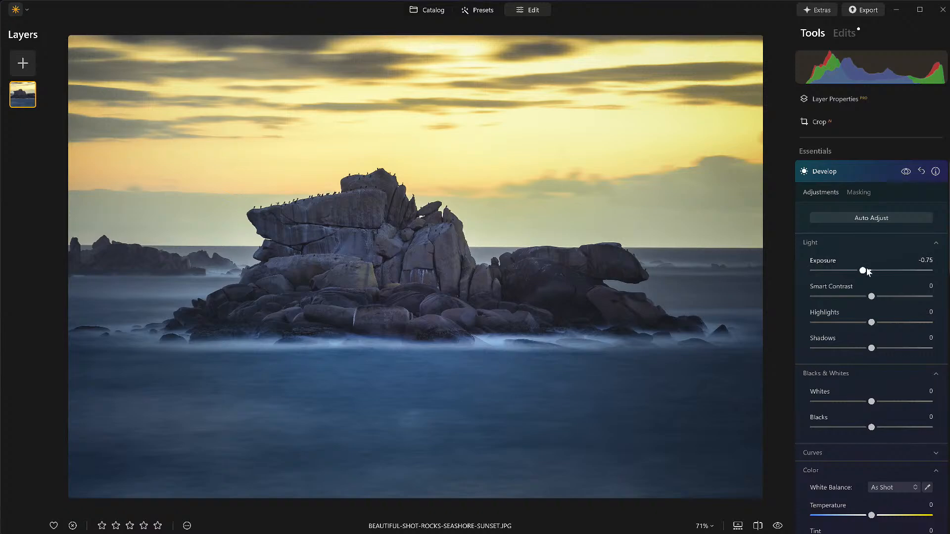
drag(864, 270, 846, 281)
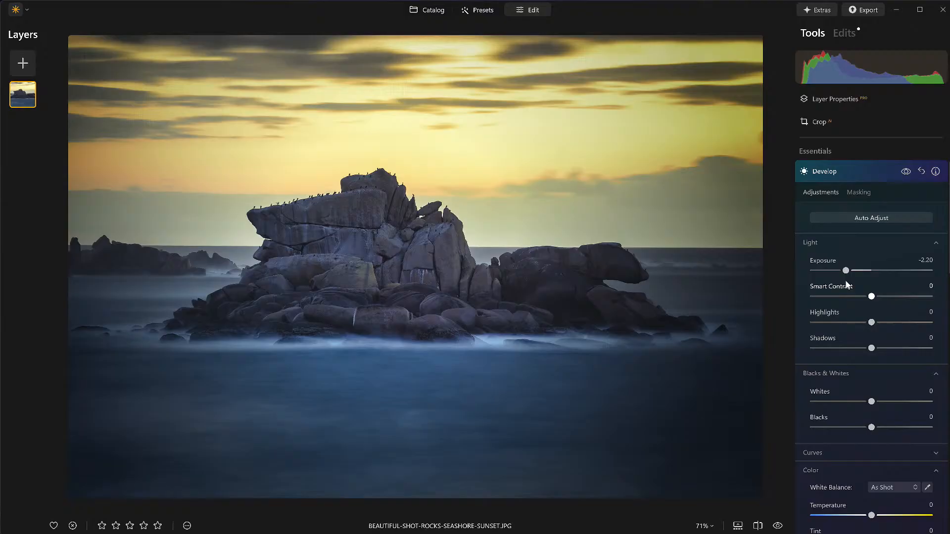
click(777, 527)
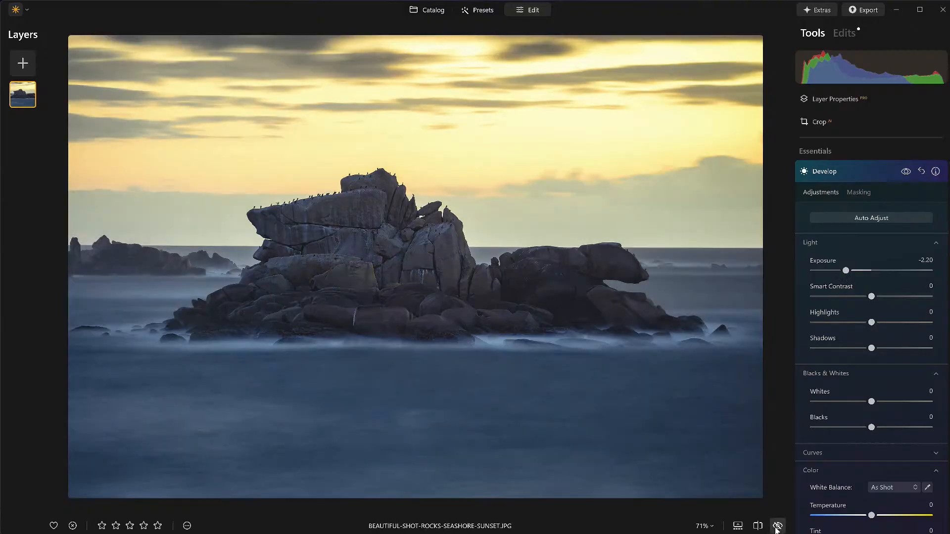
click(776, 528)
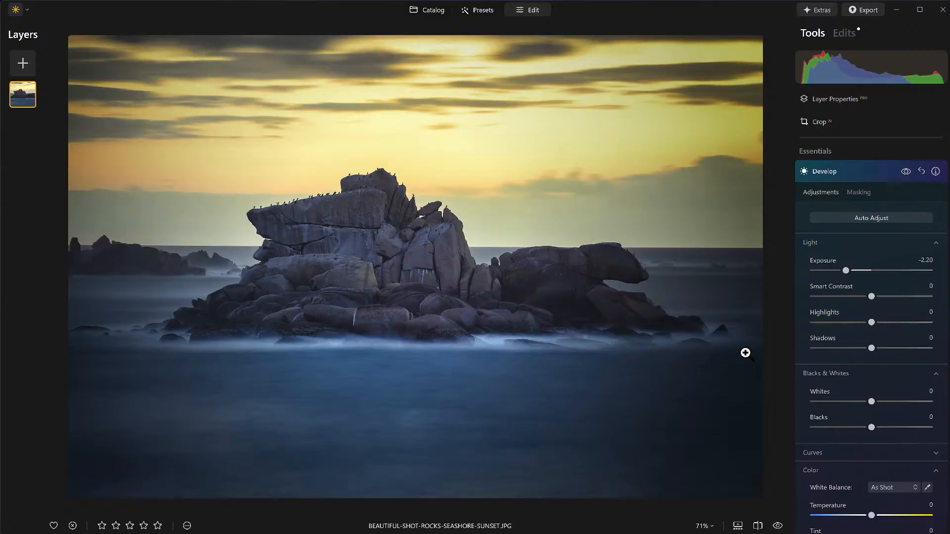
Step: Review the list of applied edits, switching the Enhance AI edit off and on to check its effect
click(858, 170)
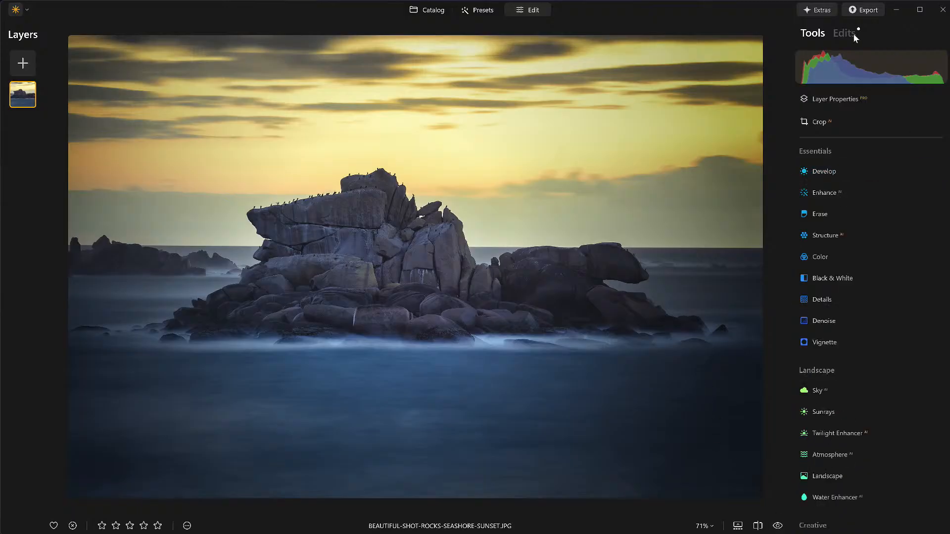
click(847, 34)
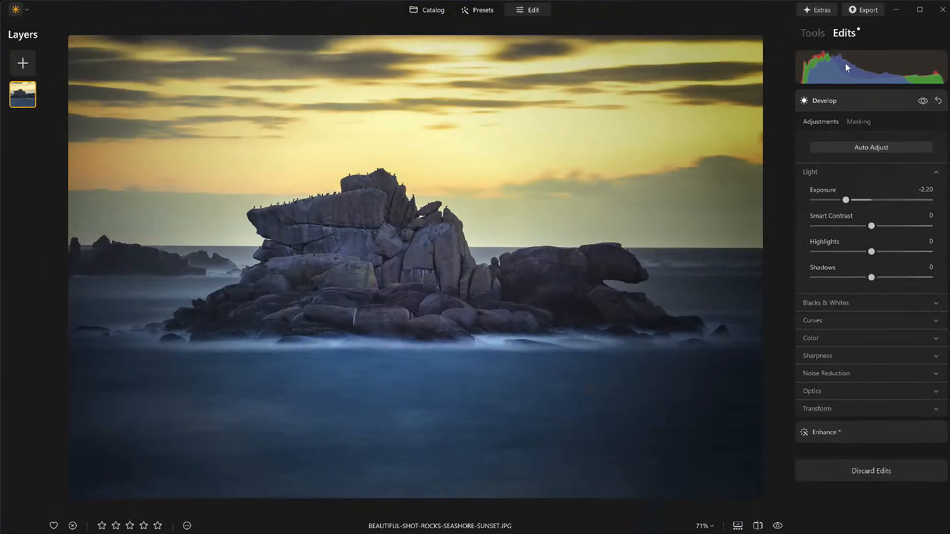
click(871, 93)
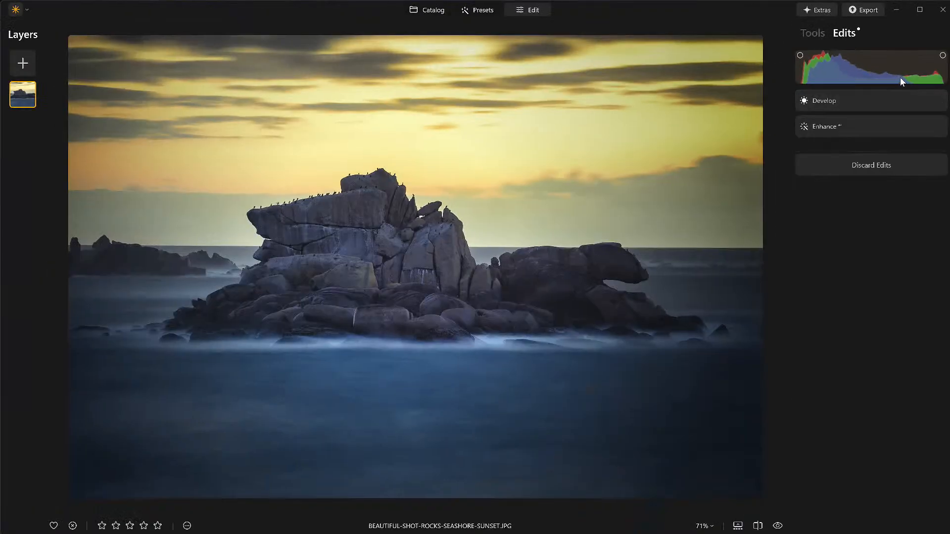
click(852, 126)
click(923, 127)
click(923, 127)
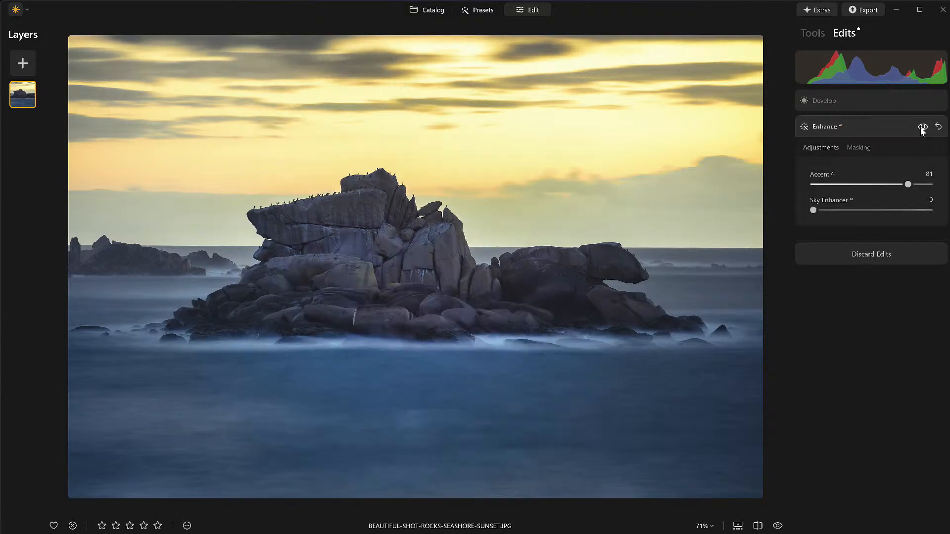
Step: Show the mask overlay of the Enhance AI edit to inspect its coverage, and hide it again
click(859, 148)
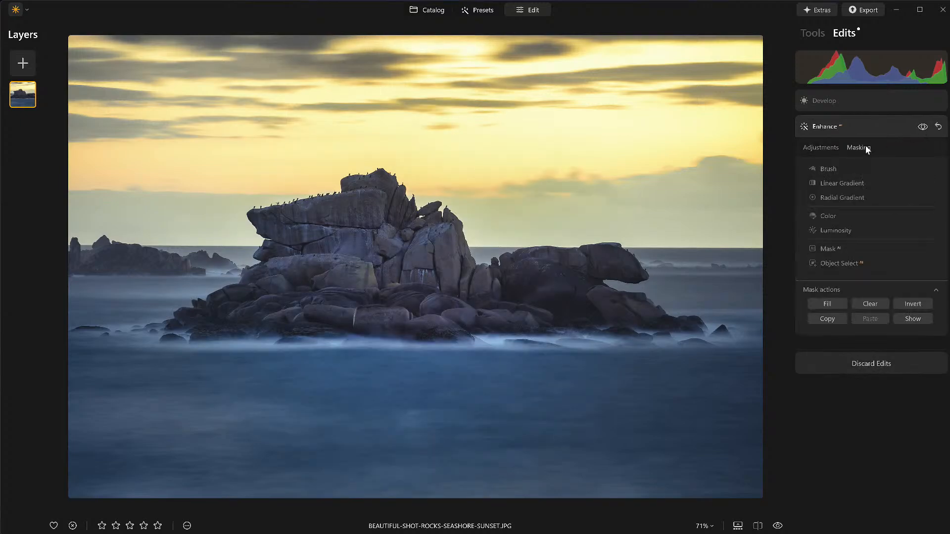
click(936, 290)
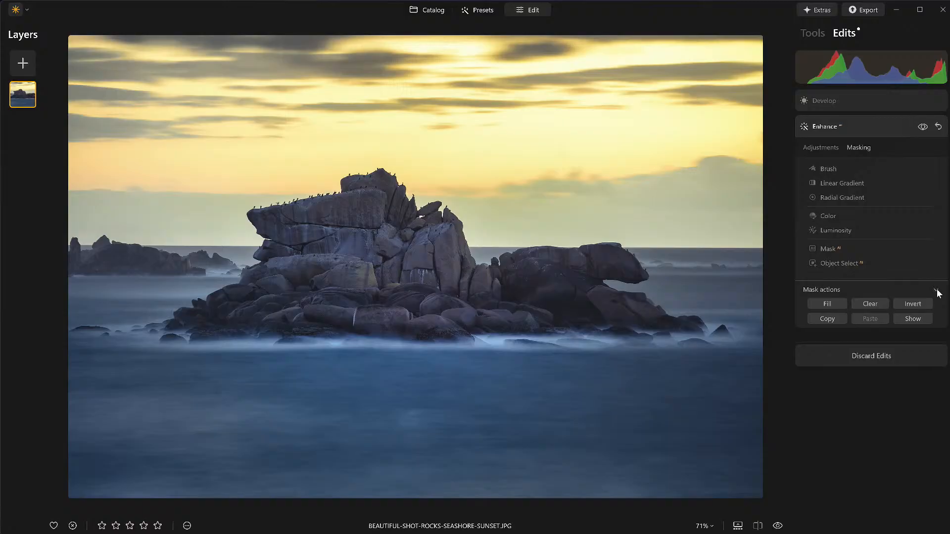
click(839, 289)
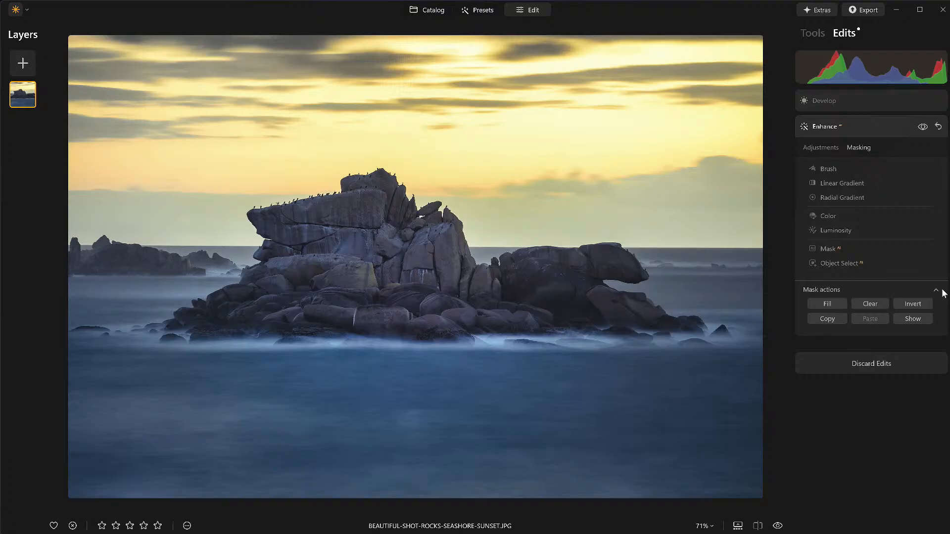
click(913, 319)
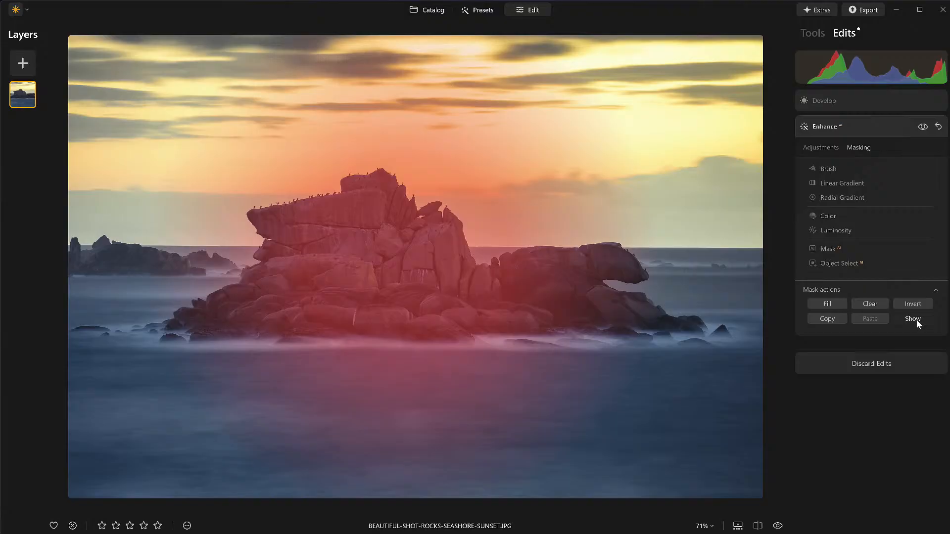
click(916, 319)
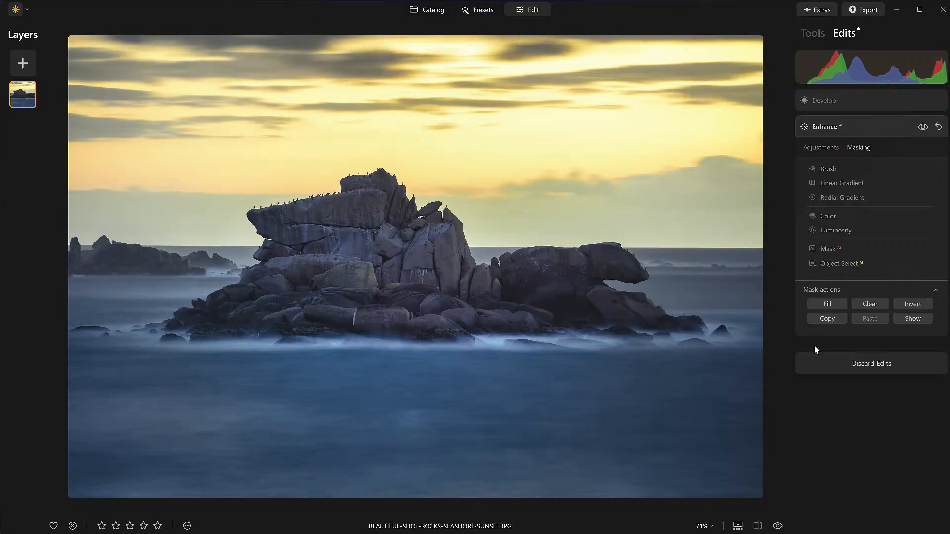
Step: View the Brush masking options and the adjustments of the Enhance AI edit
click(821, 168)
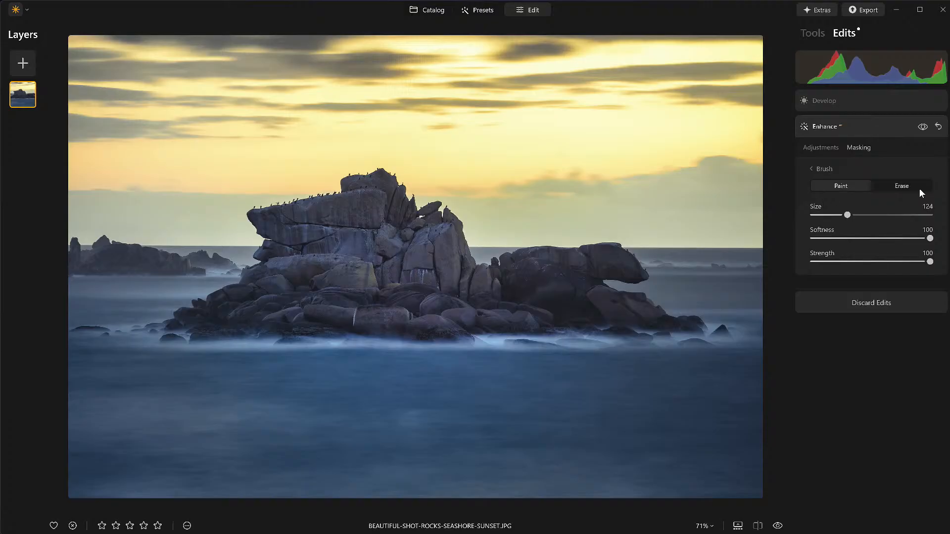
click(816, 145)
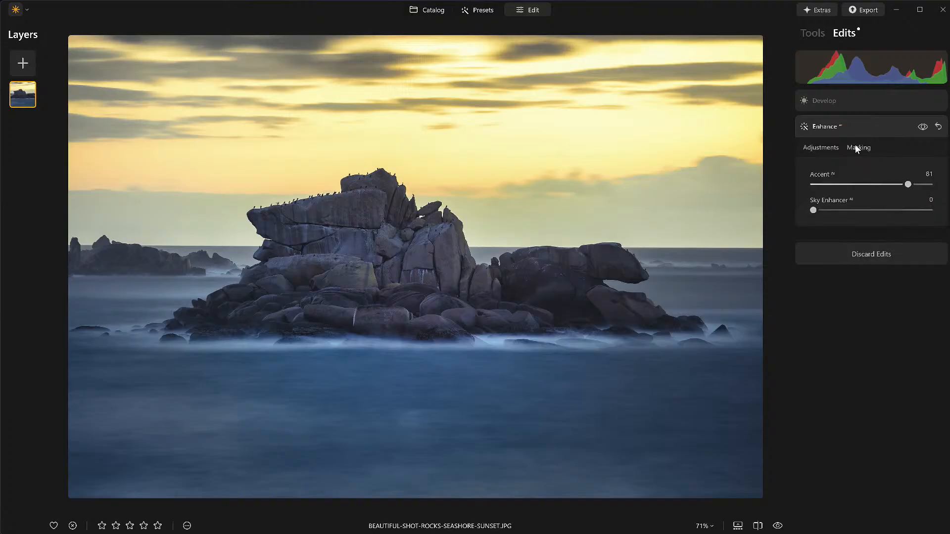
click(856, 147)
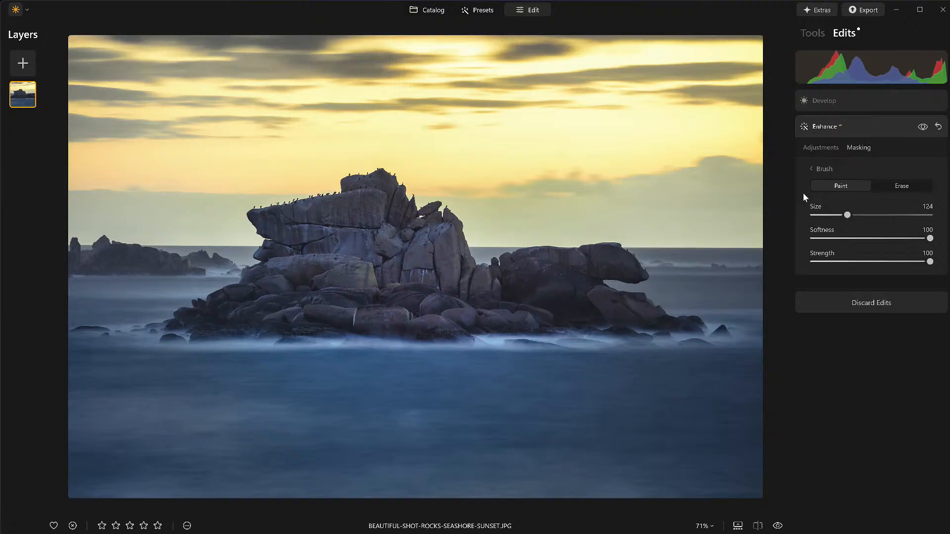
Step: Show and hide the mask overlays of the Enhance AI and Develop edits in turn to inspect their coverage
click(827, 167)
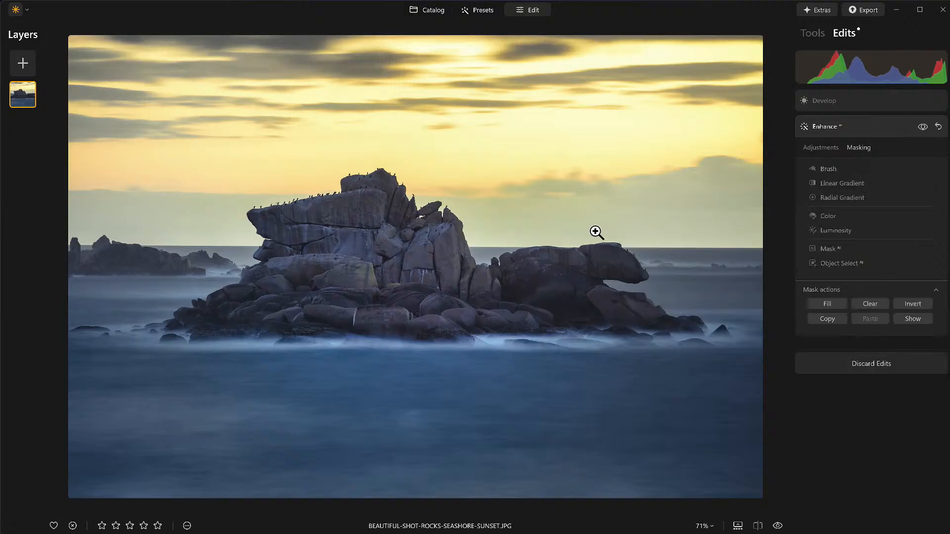
click(913, 319)
click(926, 320)
click(837, 97)
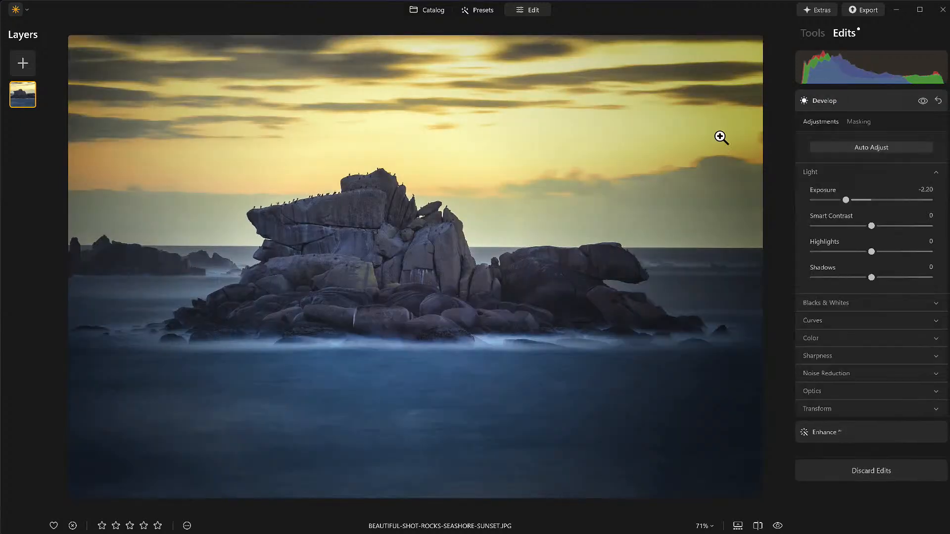
click(860, 128)
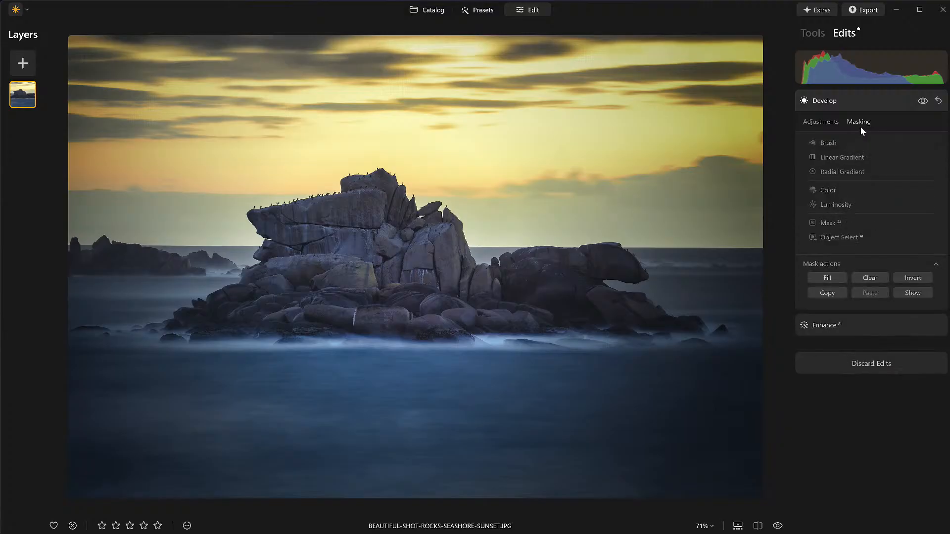
click(909, 294)
click(907, 292)
Step: Paint extra areas into the Develop mask over the rocks' left end and adjacent water with a size 124 brush at full softness and strength
click(838, 142)
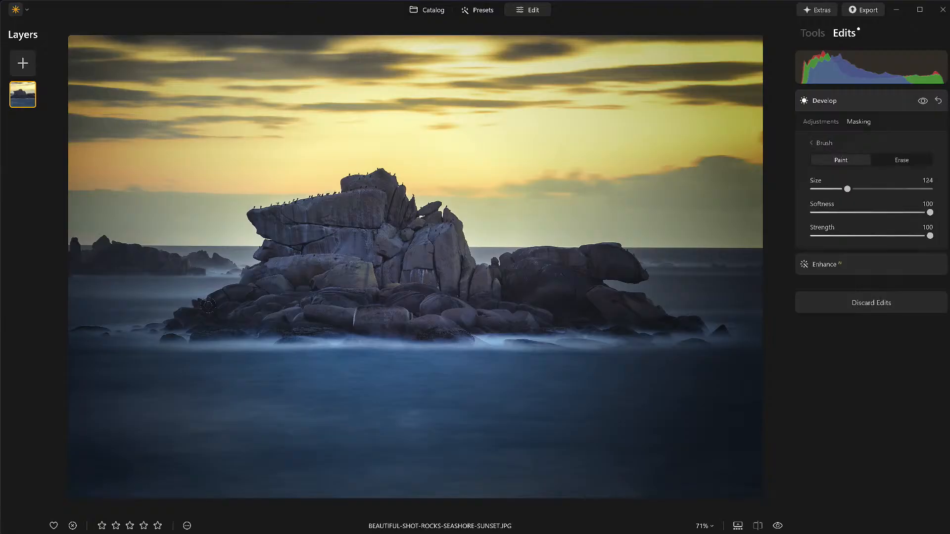
drag(166, 297, 194, 282)
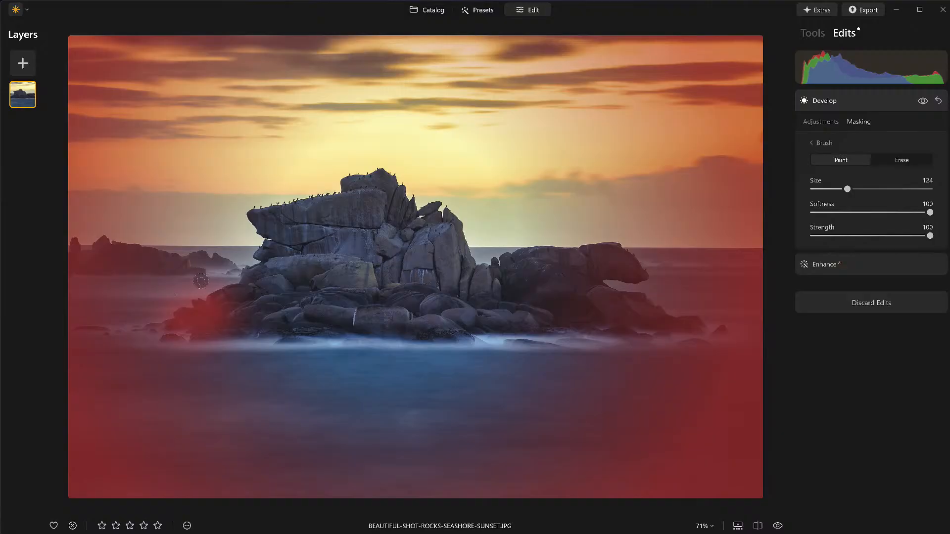
drag(126, 313, 312, 354)
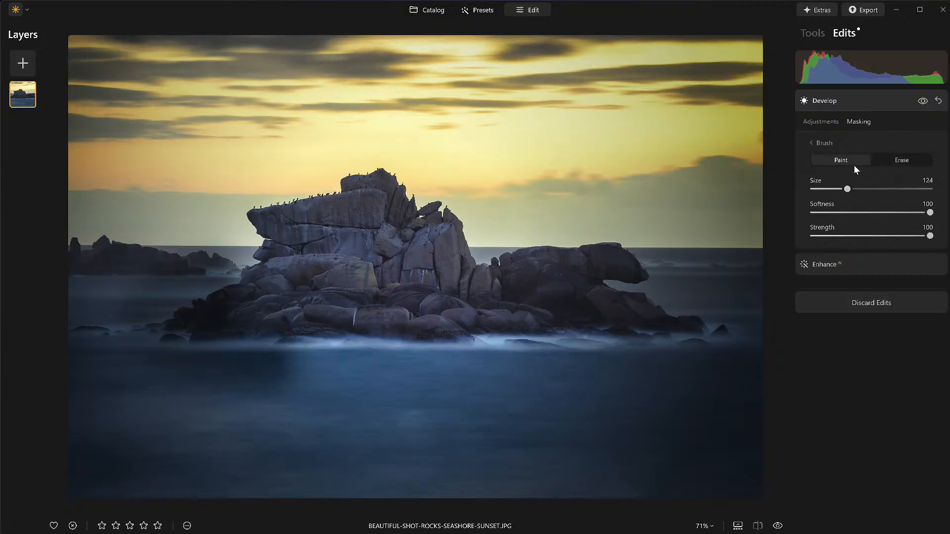
Step: Erase the Develop mask around the rocks and over the nearby water and horizon with the size 124 brush
click(911, 165)
mouse_move(255, 354)
mouse_down()
mouse_move(253, 333)
mouse_move(142, 262)
mouse_move(292, 327)
mouse_up()
mouse_move(227, 247)
mouse_down()
mouse_move(156, 215)
mouse_move(144, 301)
mouse_move(407, 340)
mouse_move(587, 336)
mouse_move(627, 322)
mouse_move(618, 260)
mouse_move(537, 220)
mouse_up()
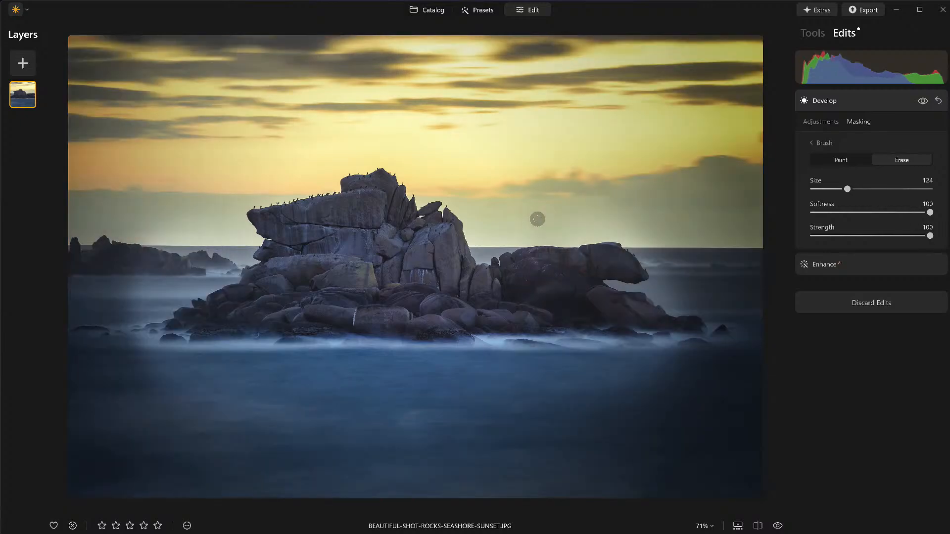
Step: Review the Develop edit's masking tools and show its mask overlay to check the brushed coverage
click(817, 141)
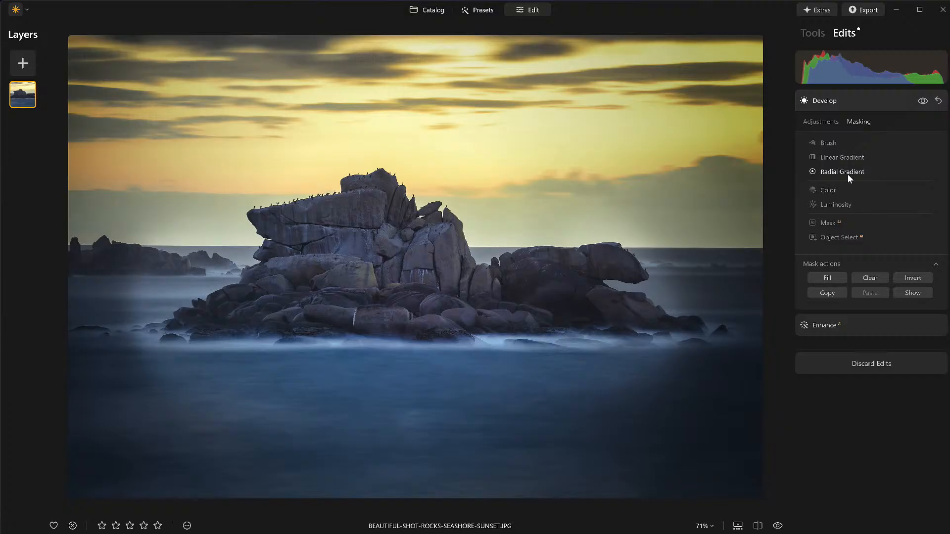
click(834, 144)
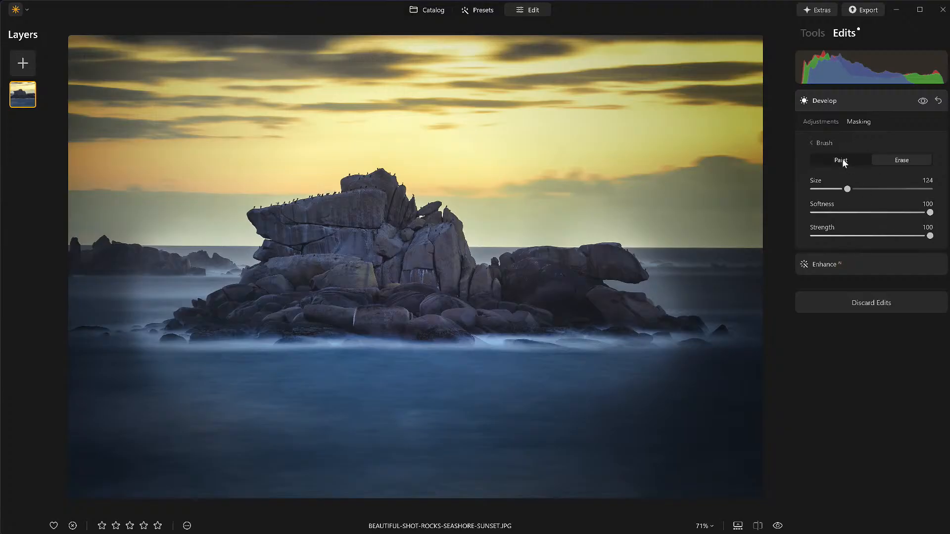
click(821, 143)
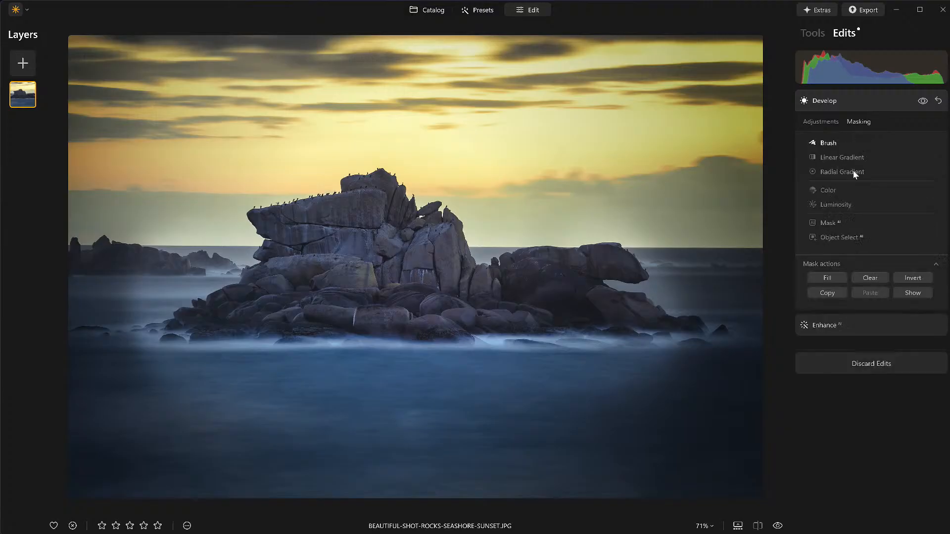
click(918, 295)
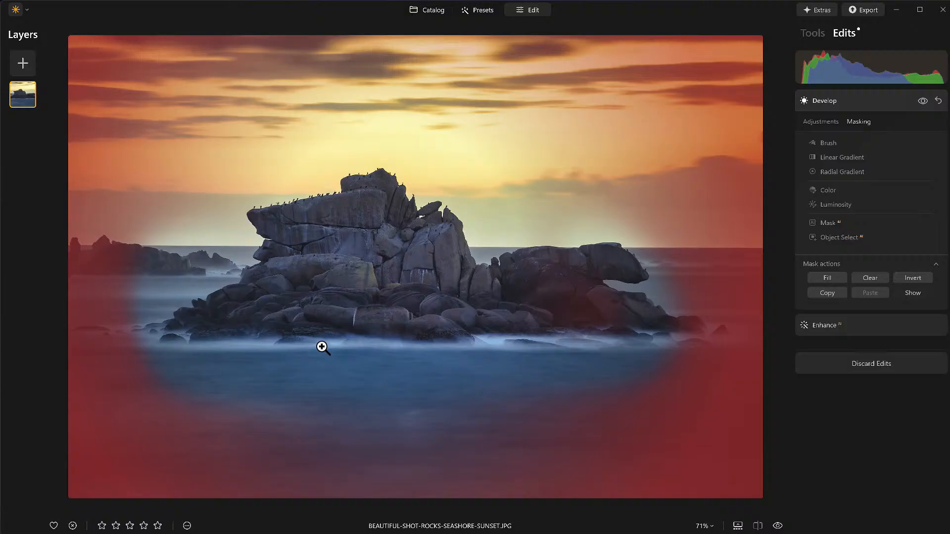
click(851, 99)
Step: Return to the catalog and open the medium-shot-women-with-braided-hair photo for editing
key(g)
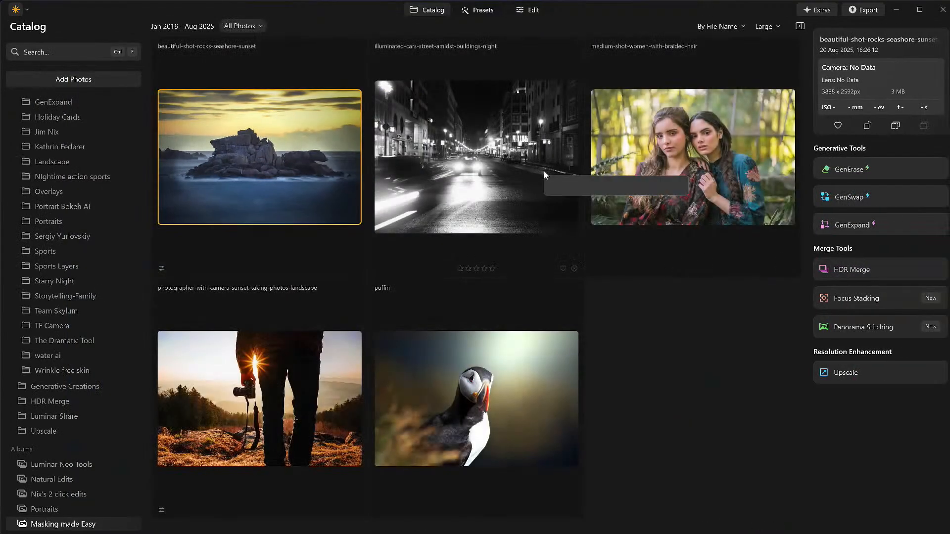
double_click(714, 159)
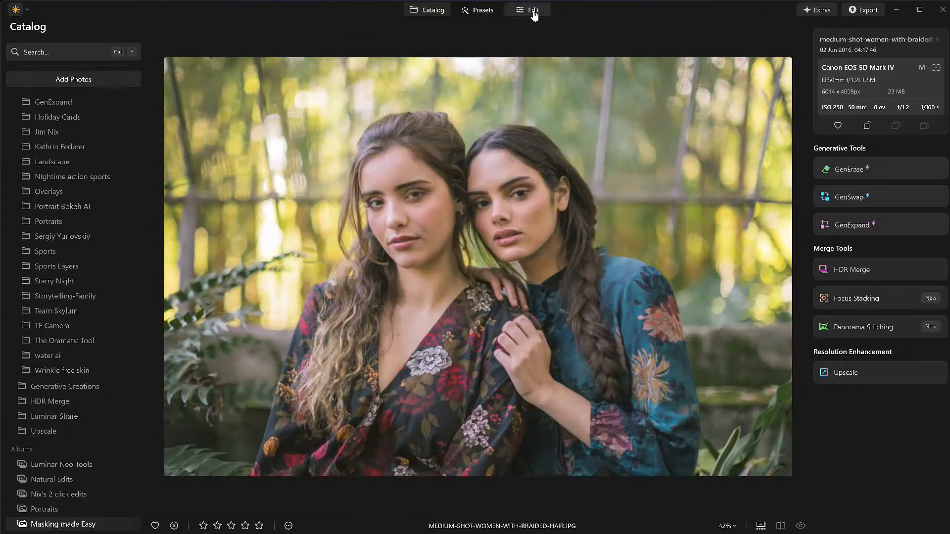
click(534, 13)
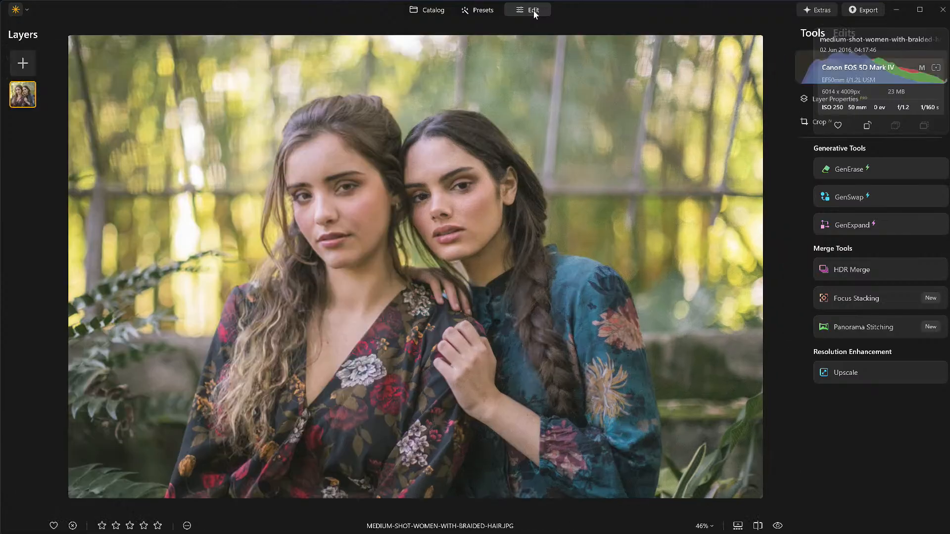
Step: Apply Portrait Bokeh AI at an amount of 67, expand its background settings and compare the effect with the unedited portrait
scroll(850, 417, down, 10)
scroll(856, 425, down, 1)
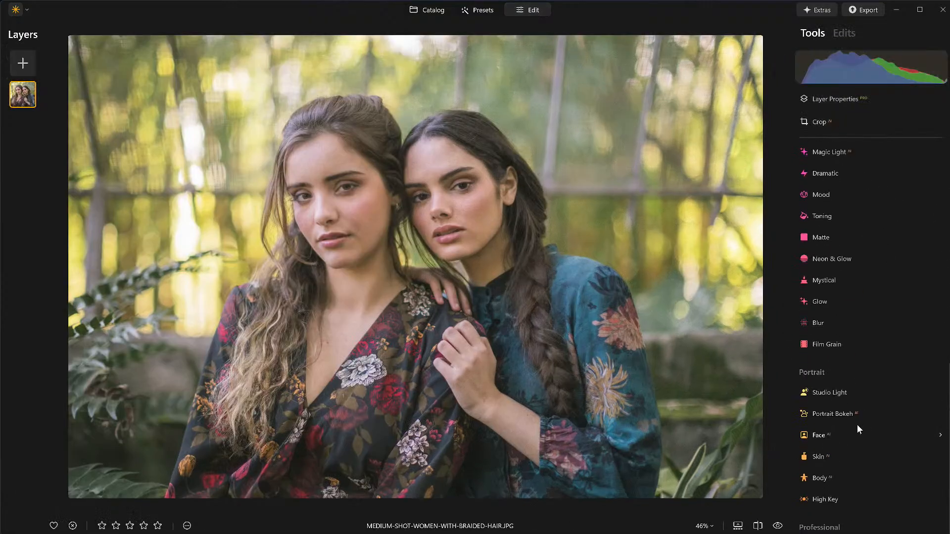
click(839, 414)
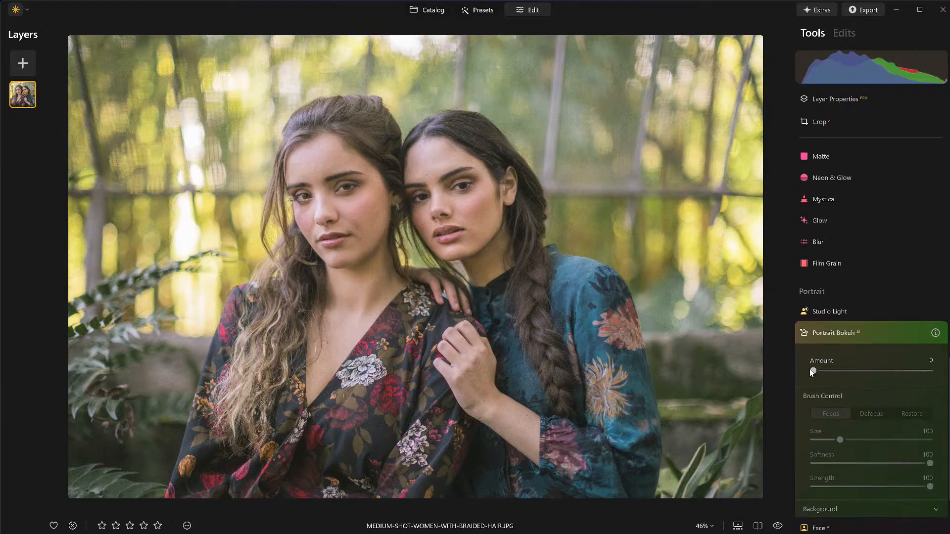
click(888, 370)
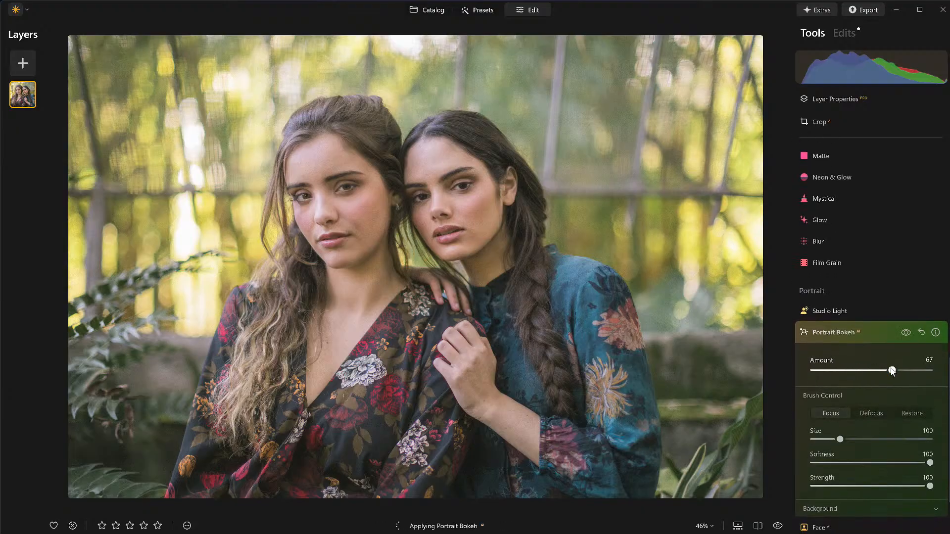
scroll(885, 395, down, 3)
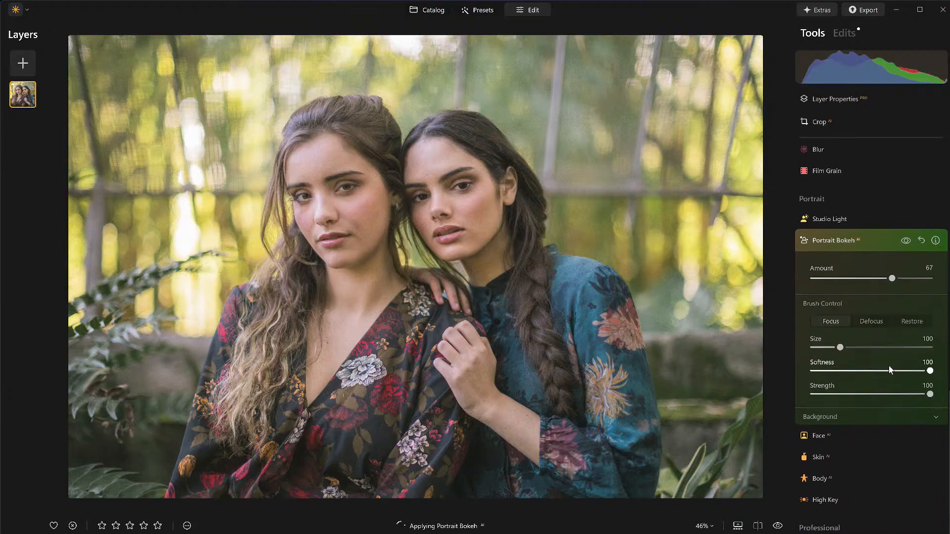
click(877, 420)
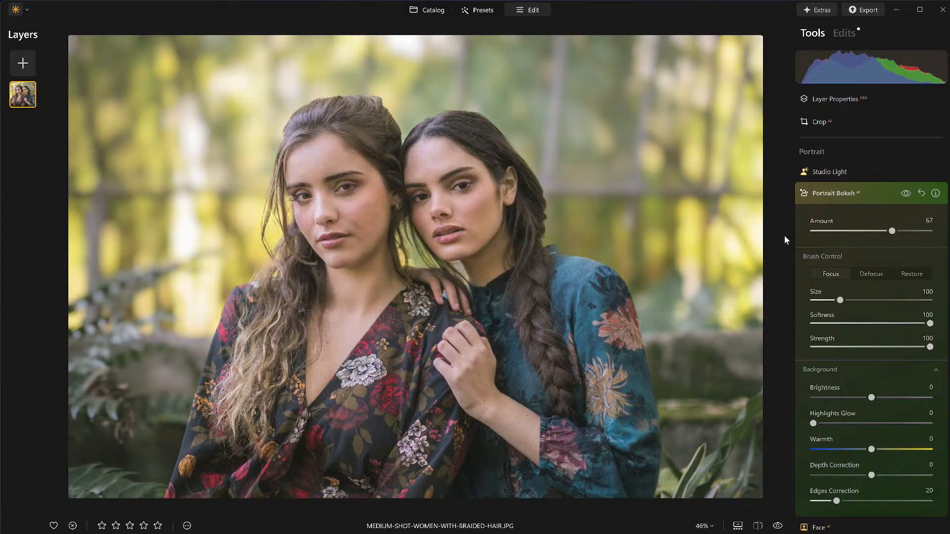
click(903, 194)
Step: Defocus part of the dark-haired woman's hair and ear with the Portrait Bokeh brush, and paint focus back over that area
click(830, 277)
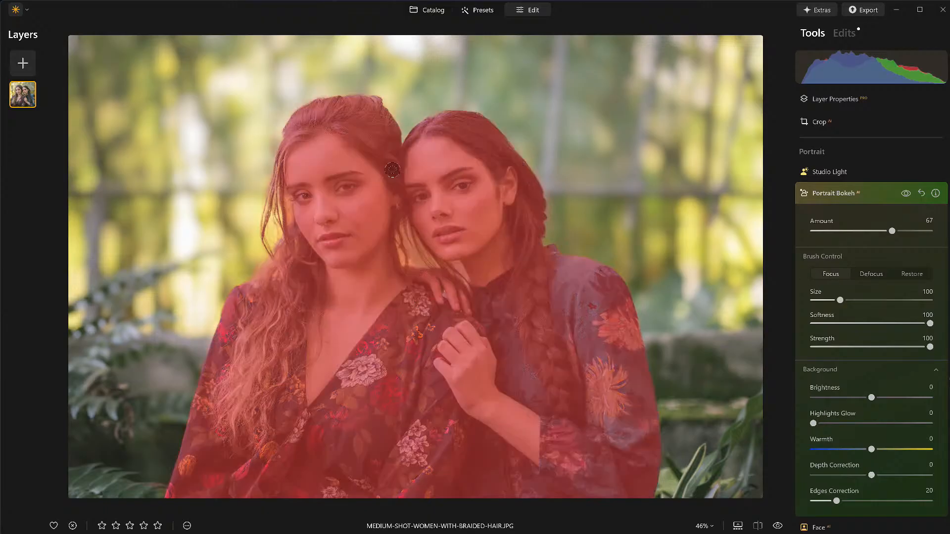
click(874, 273)
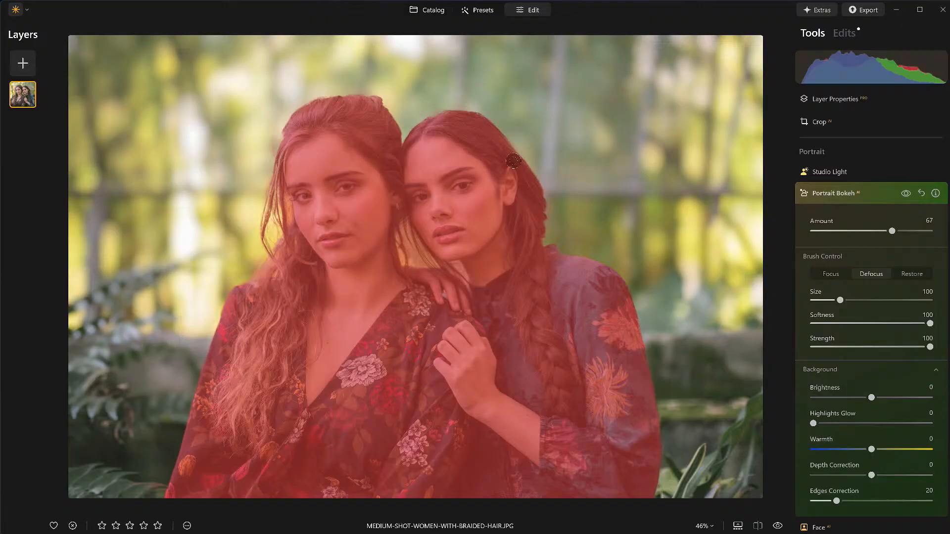
scroll(524, 231, up, 3)
scroll(529, 198, up, 1)
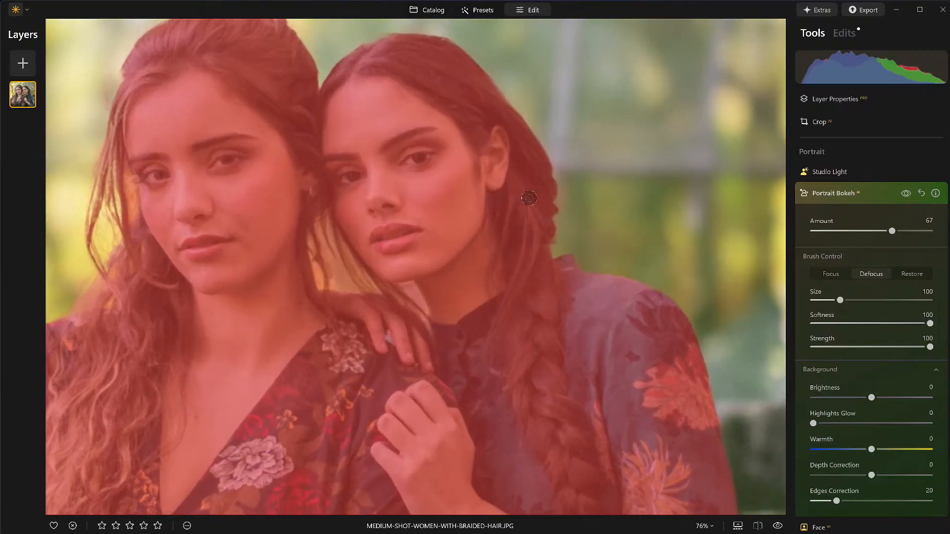
drag(542, 200, 539, 307)
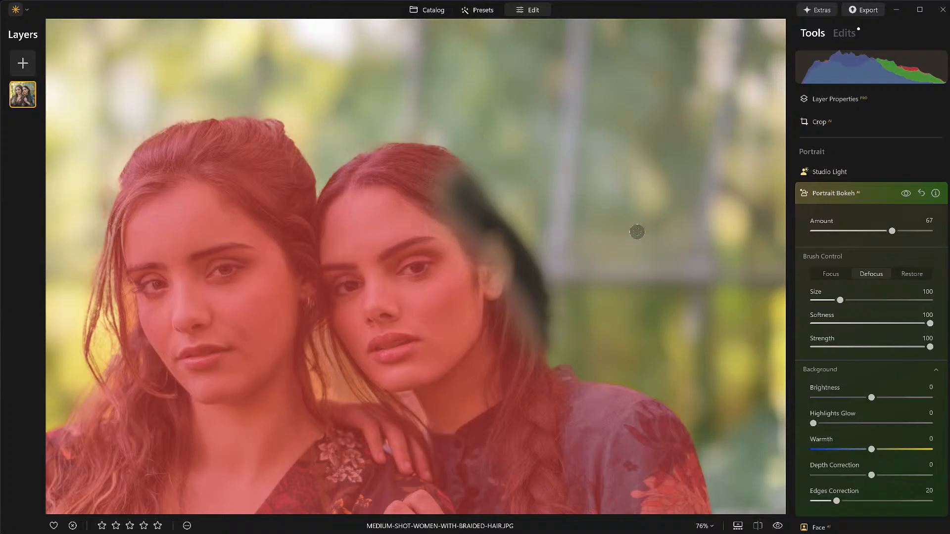
click(829, 273)
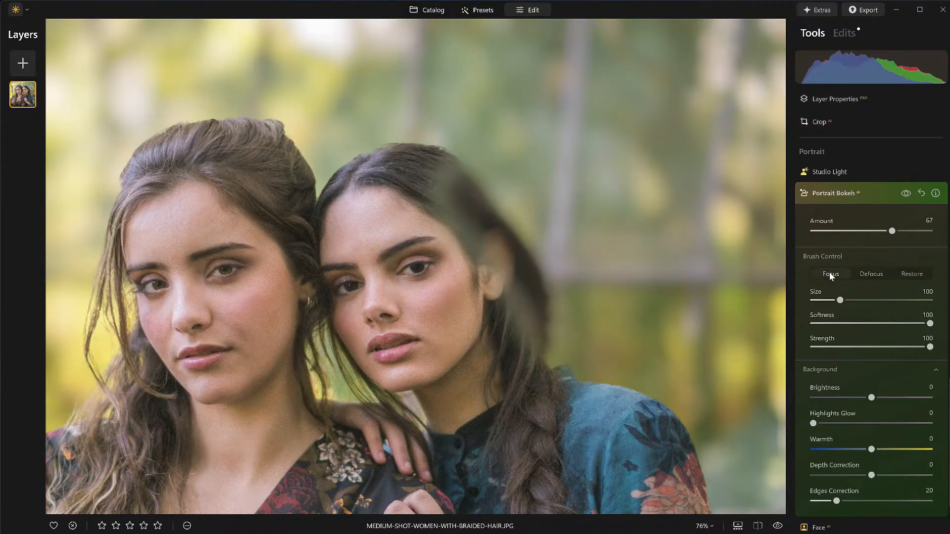
mouse_move(422, 165)
mouse_down()
mouse_move(480, 256)
mouse_move(504, 330)
mouse_move(492, 247)
mouse_move(441, 175)
mouse_move(392, 135)
mouse_up()
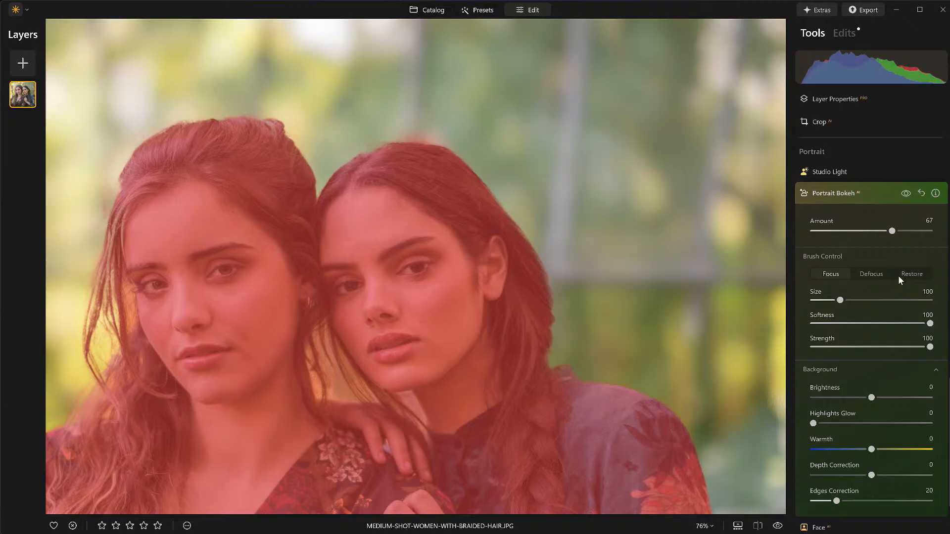
Step: Choose the Restore brush mode for Portrait Bokeh and set the background's Edges Correction to 72
click(912, 275)
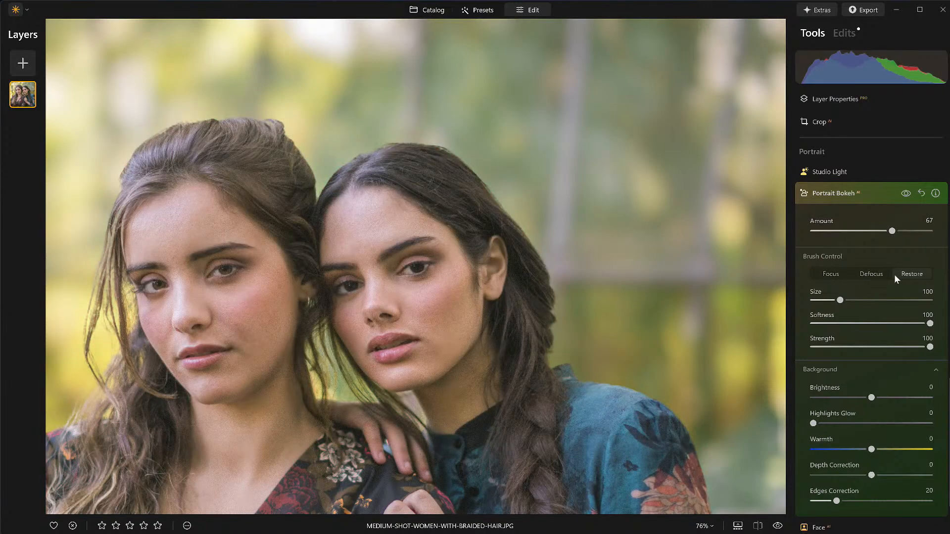
scroll(891, 271, down, 2)
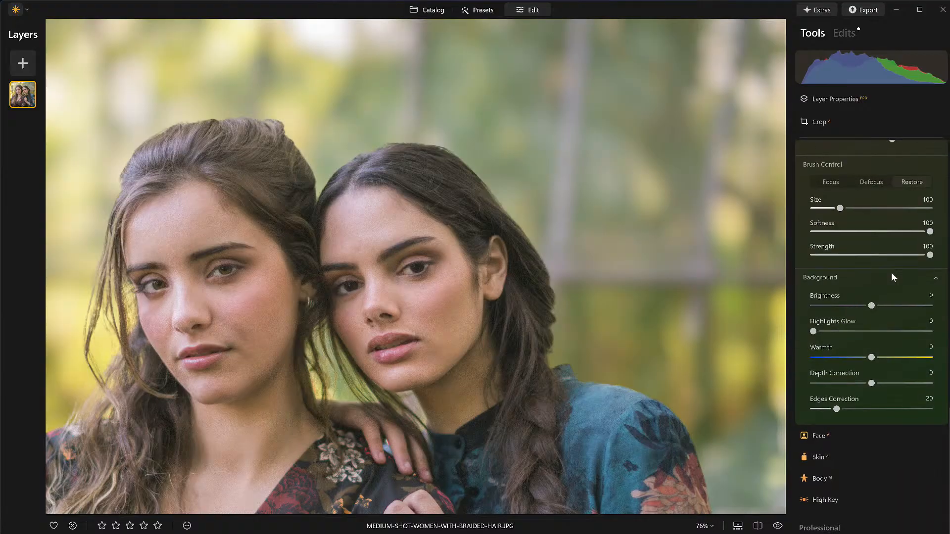
drag(836, 408, 898, 410)
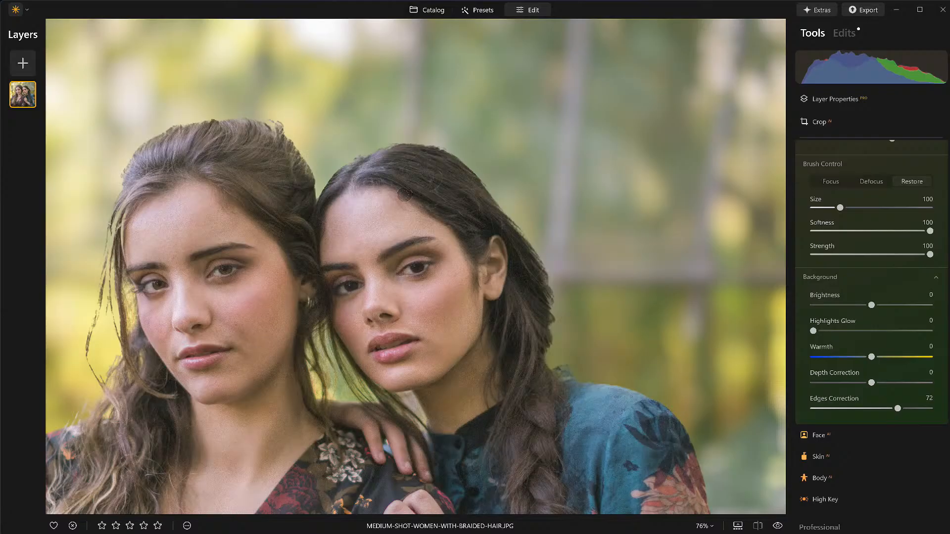
Step: Return to the catalog and open the illuminated-cars-street-amidst-buildings-night photo for editing
key(g)
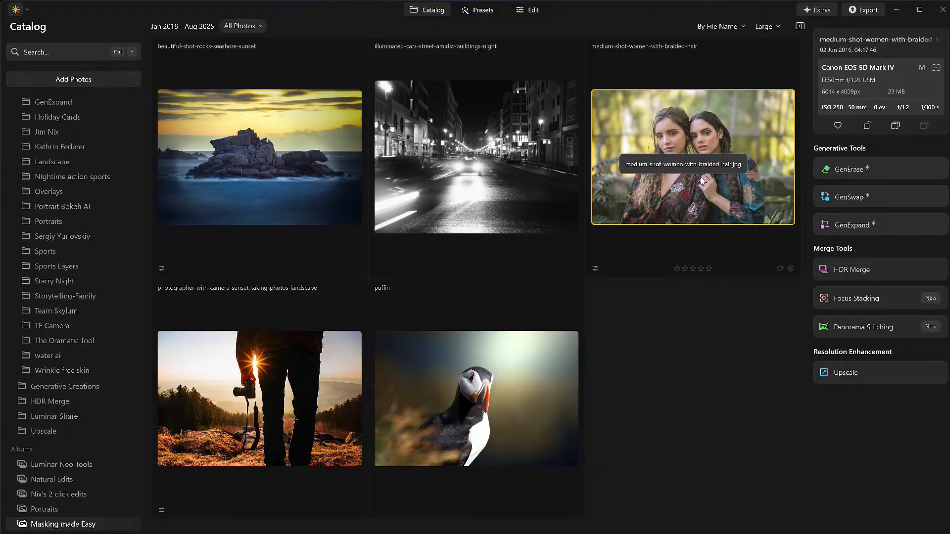
double_click(701, 131)
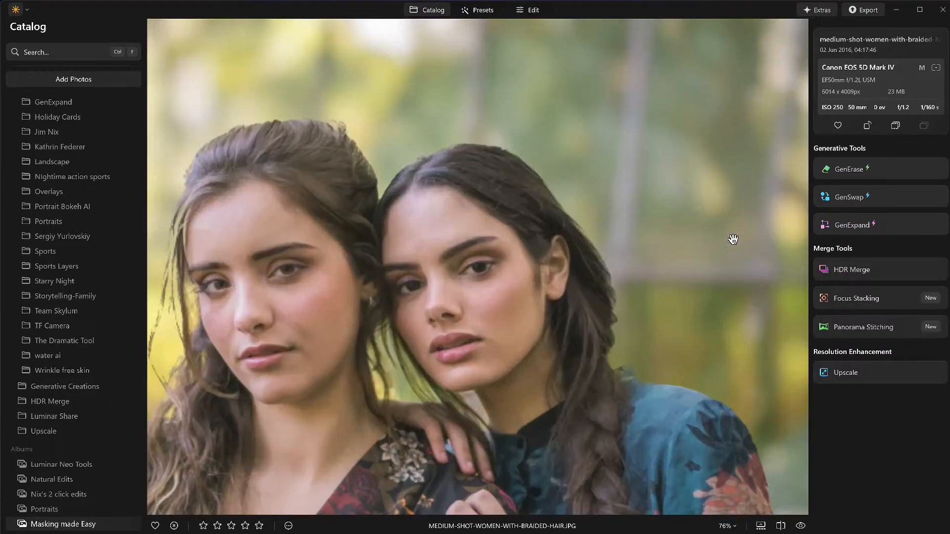
double_click(521, 236)
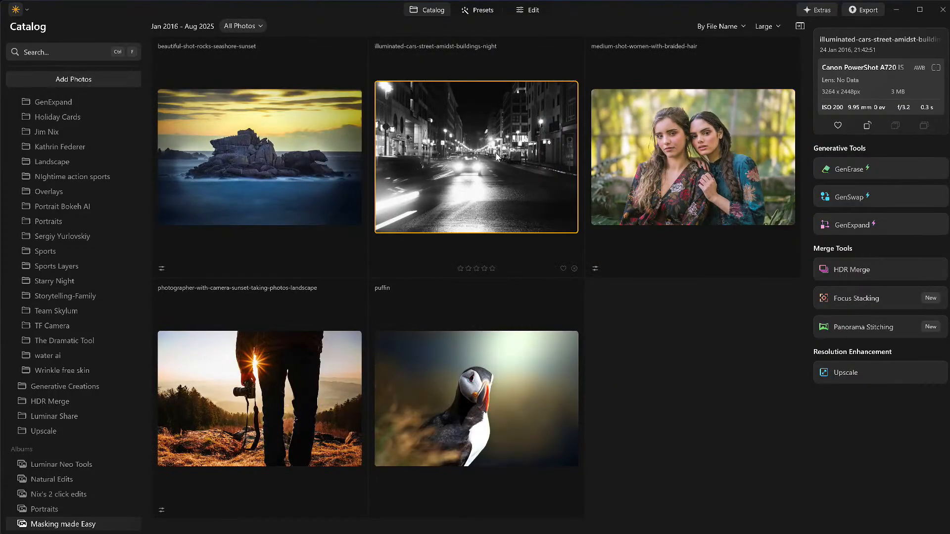
double_click(496, 157)
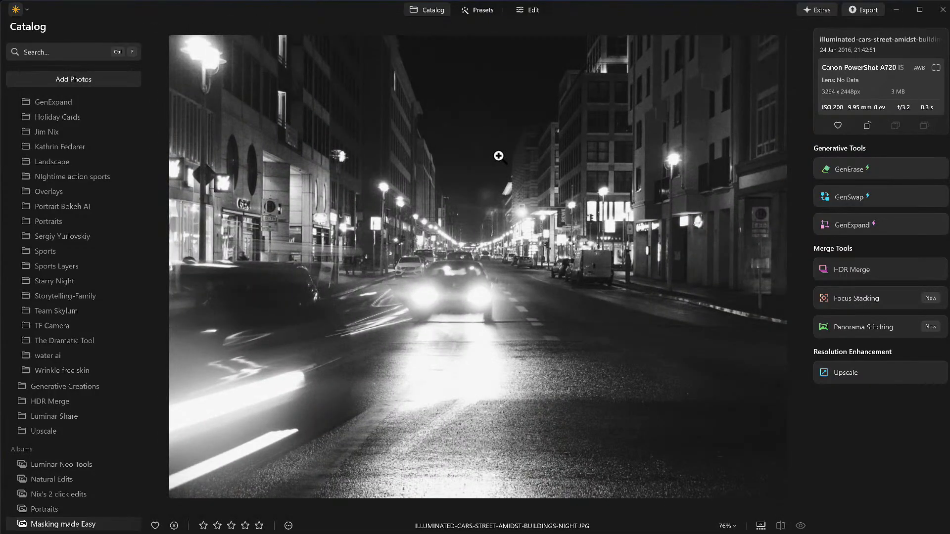
click(539, 11)
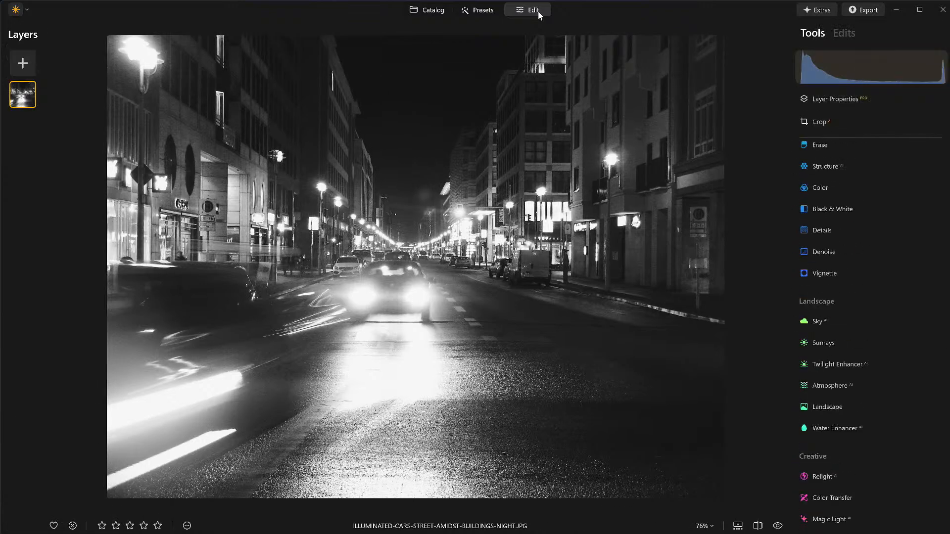
Step: Apply Magic Light AI to the night street photo with an intensity of 64
scroll(842, 283, up, 3)
scroll(844, 358, down, 3)
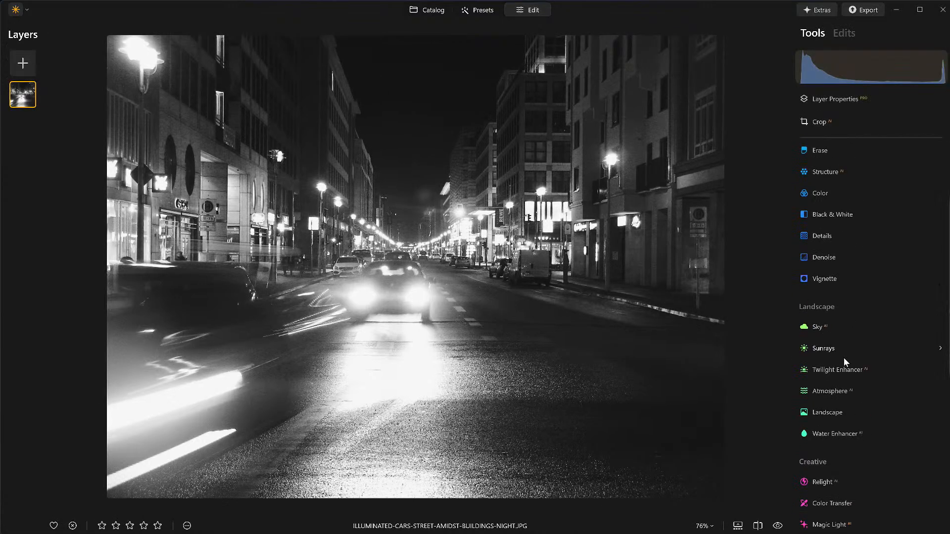
scroll(890, 381, down, 1)
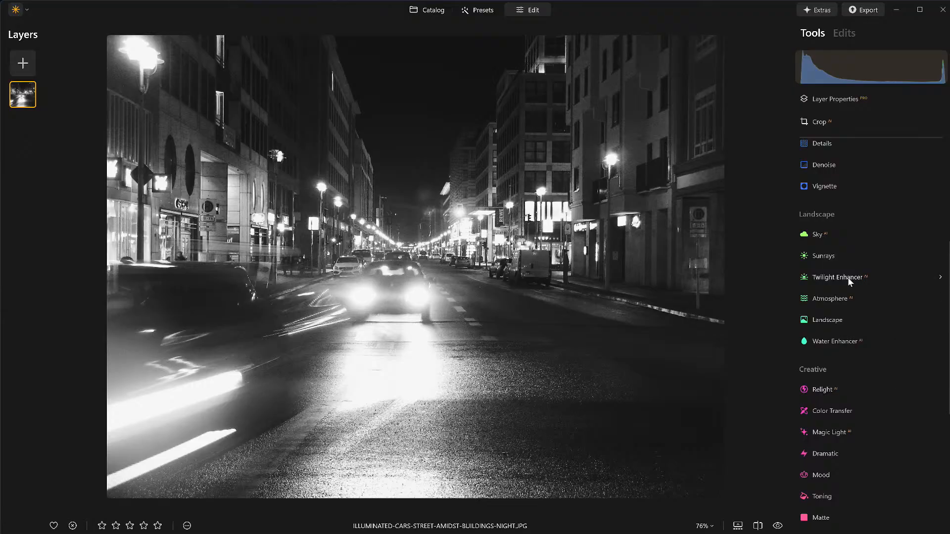
scroll(848, 280, down, 2)
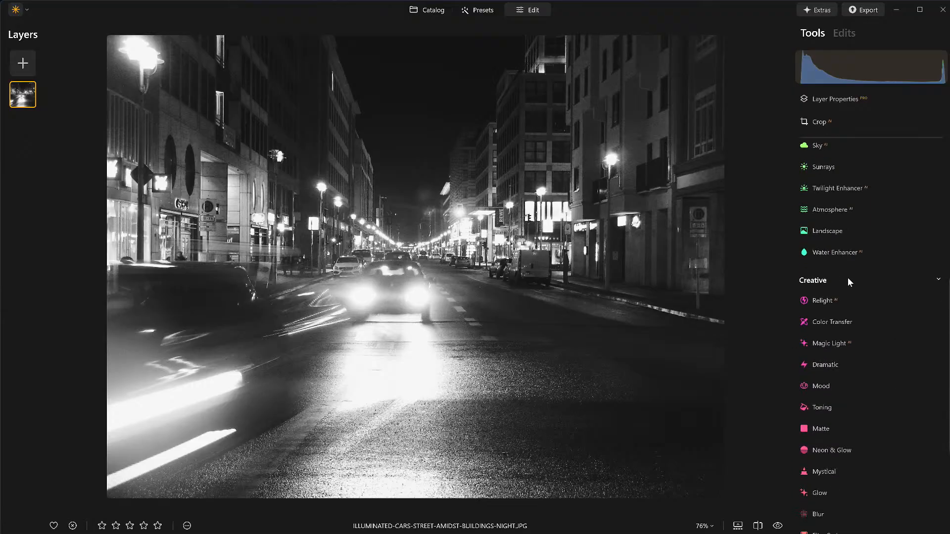
click(851, 339)
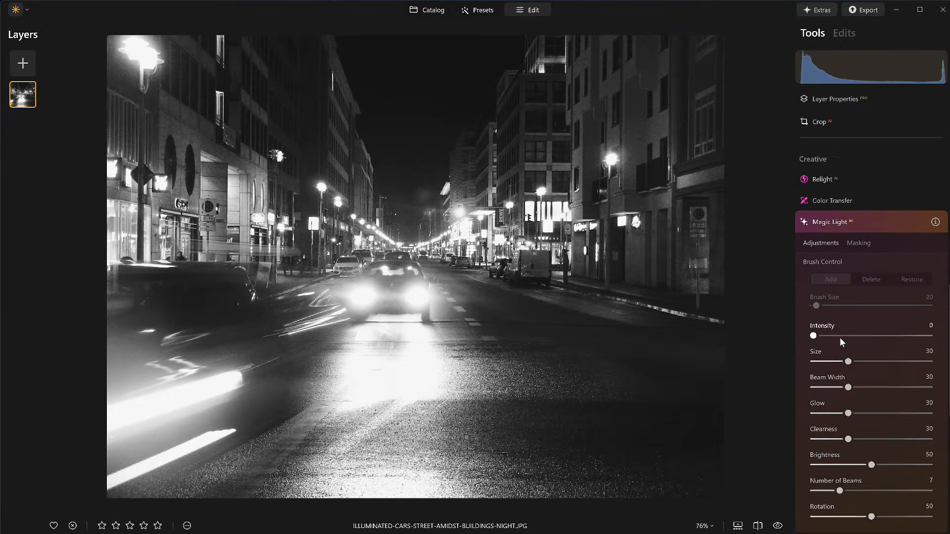
drag(813, 320, 889, 324)
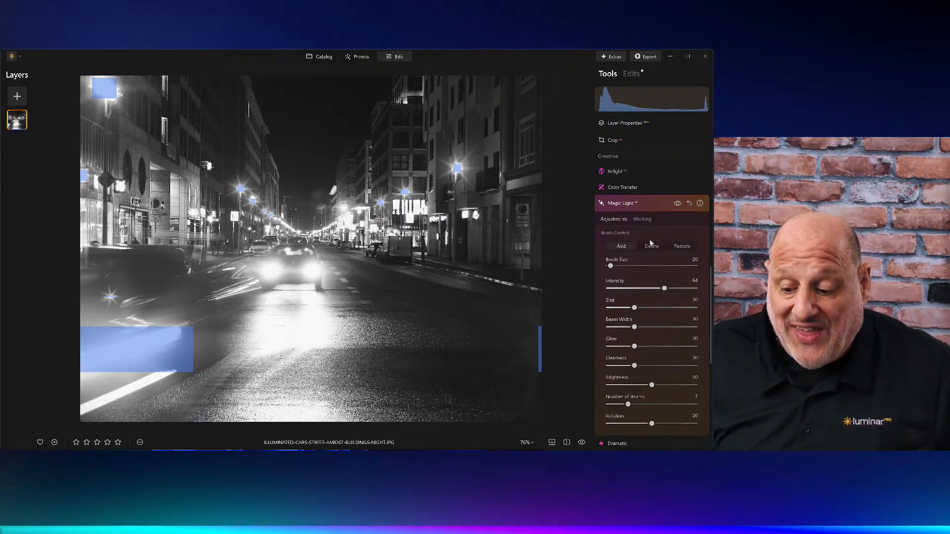
Step: Reopen Magic Light from the list of applied edits and select its masking brush
click(624, 204)
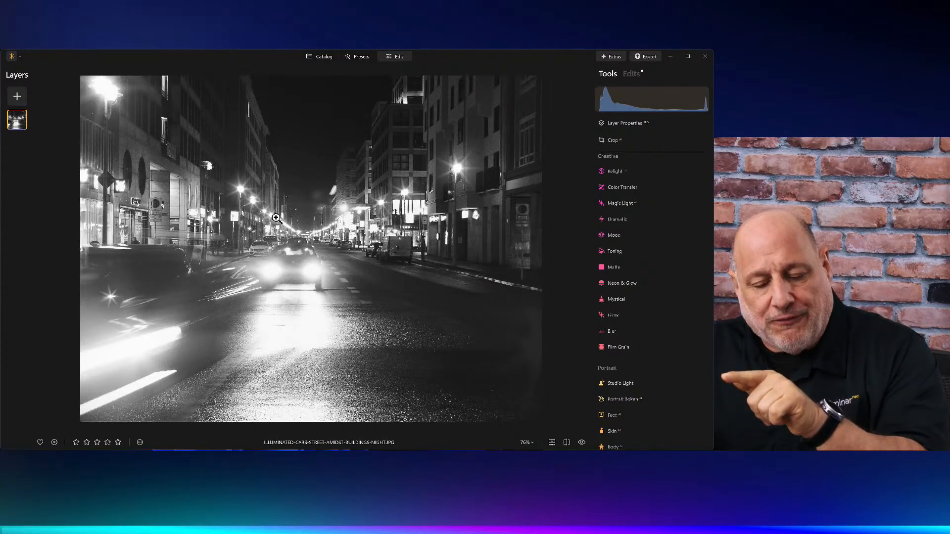
click(620, 203)
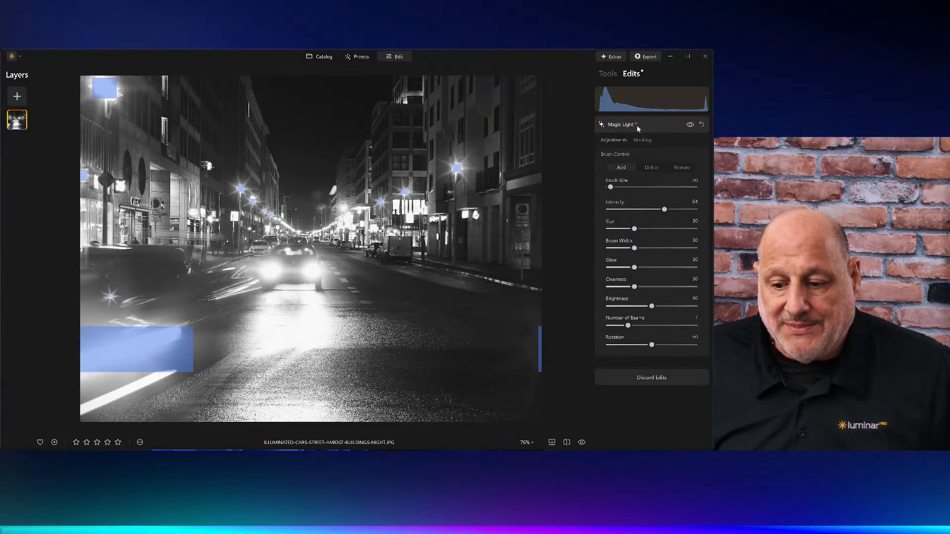
click(638, 140)
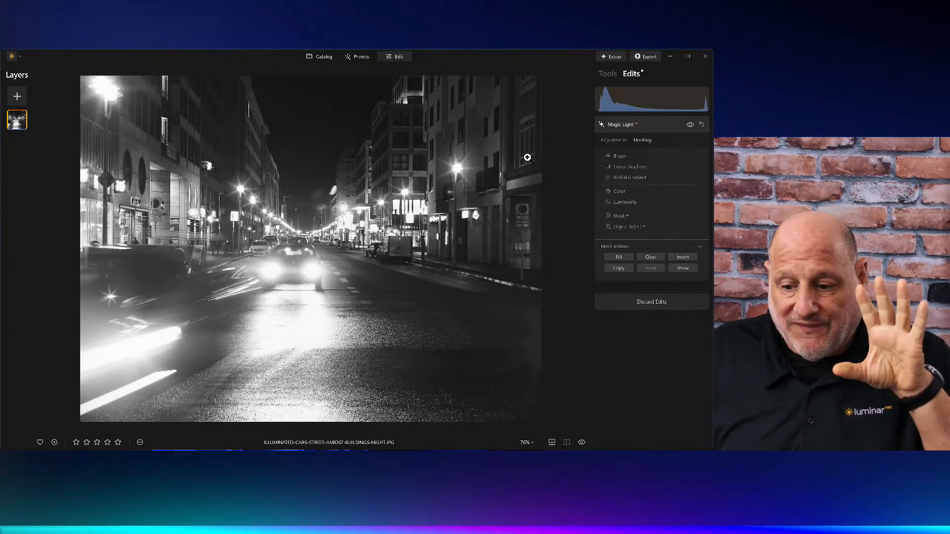
click(622, 155)
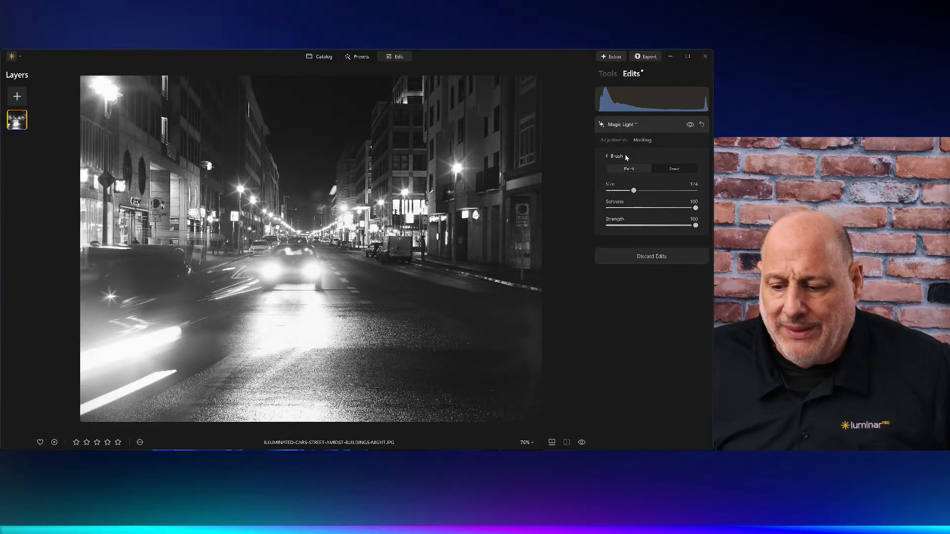
Step: Erase the Magic Light mask around the street lamp by the right-hand buildings and paint it back in at strength 100
click(681, 168)
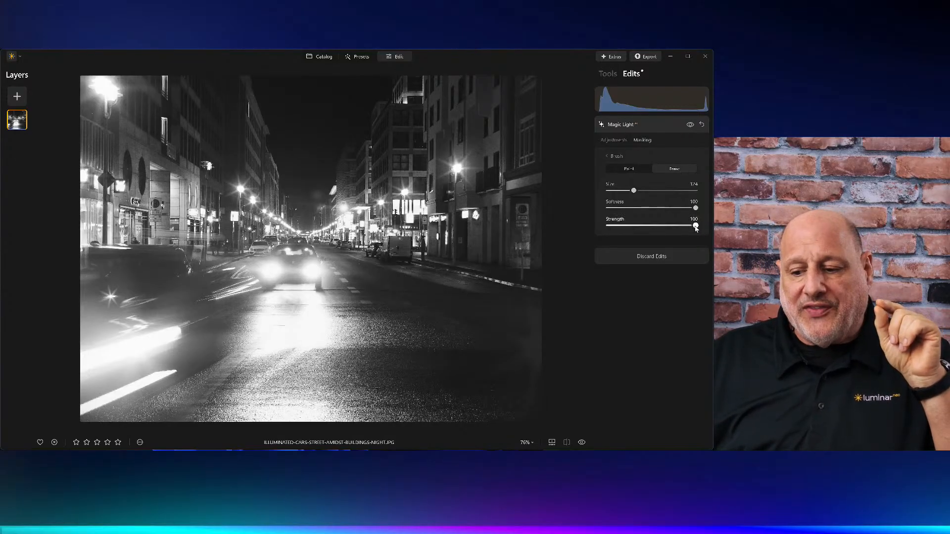
drag(695, 227, 635, 228)
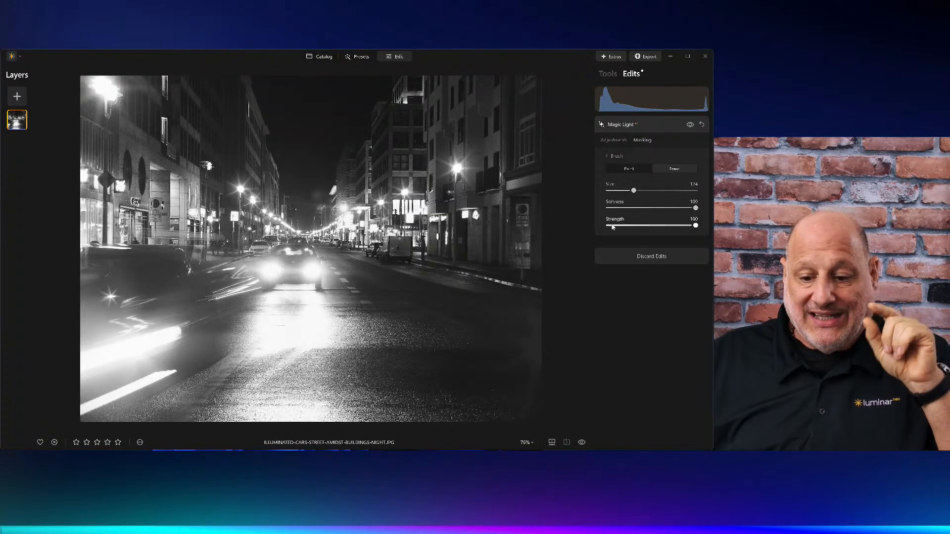
click(456, 166)
drag(436, 139, 461, 197)
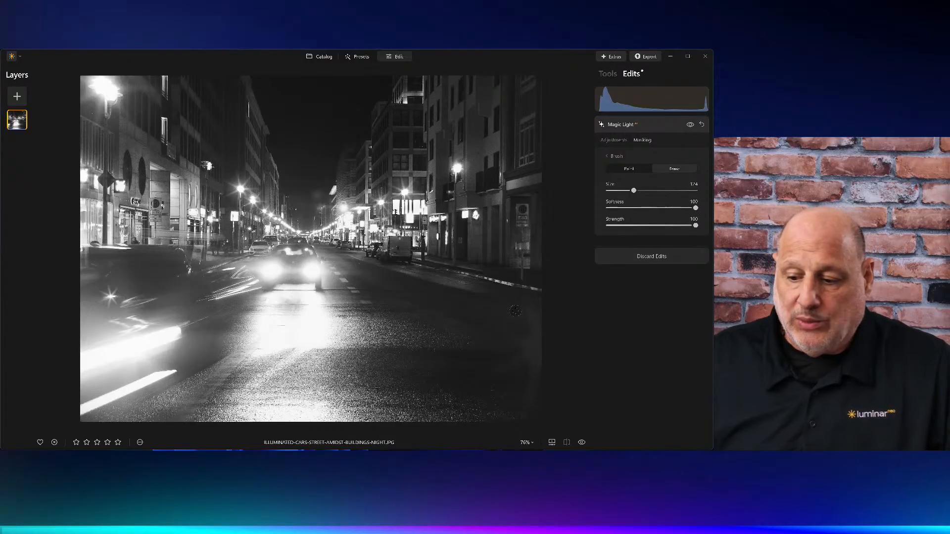
click(634, 171)
mouse_move(430, 138)
mouse_down()
mouse_move(472, 174)
mouse_move(471, 161)
mouse_up()
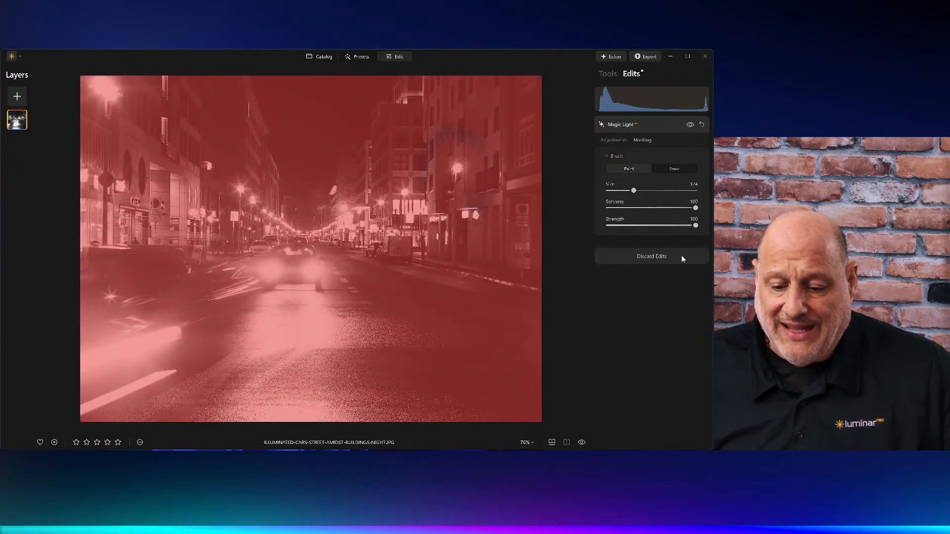
Step: Partially erase Magic Light along the distant street lamps at a strength of 32 or lower, and erase the upper-left lamp at strength 100
drag(695, 226, 636, 226)
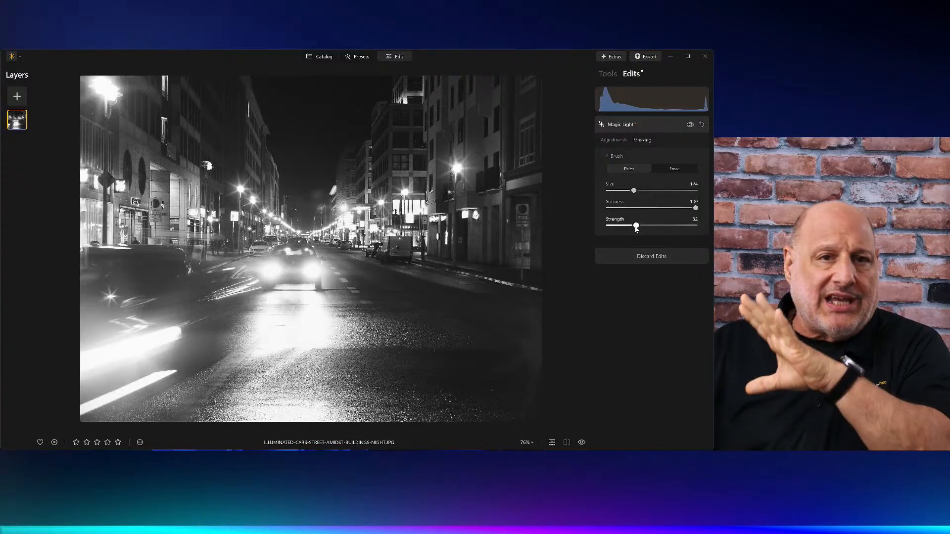
click(674, 170)
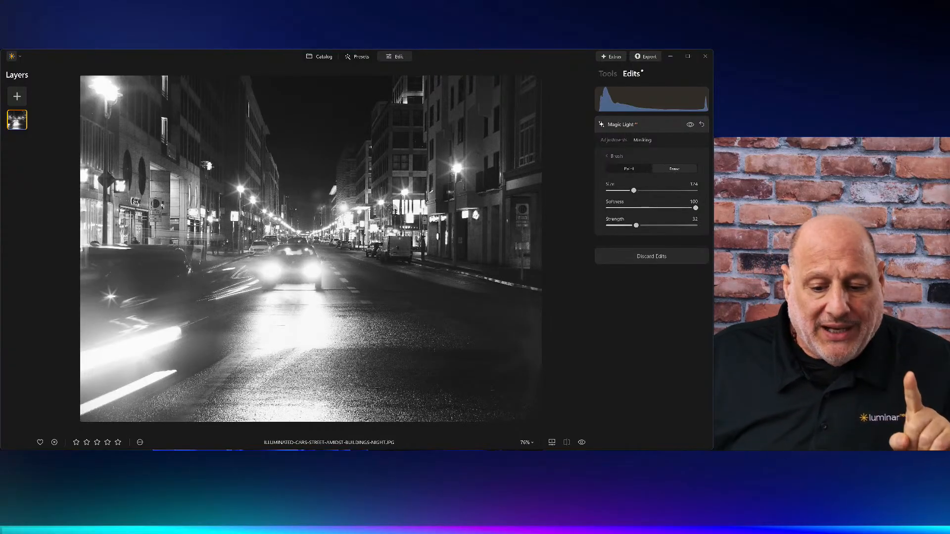
click(339, 200)
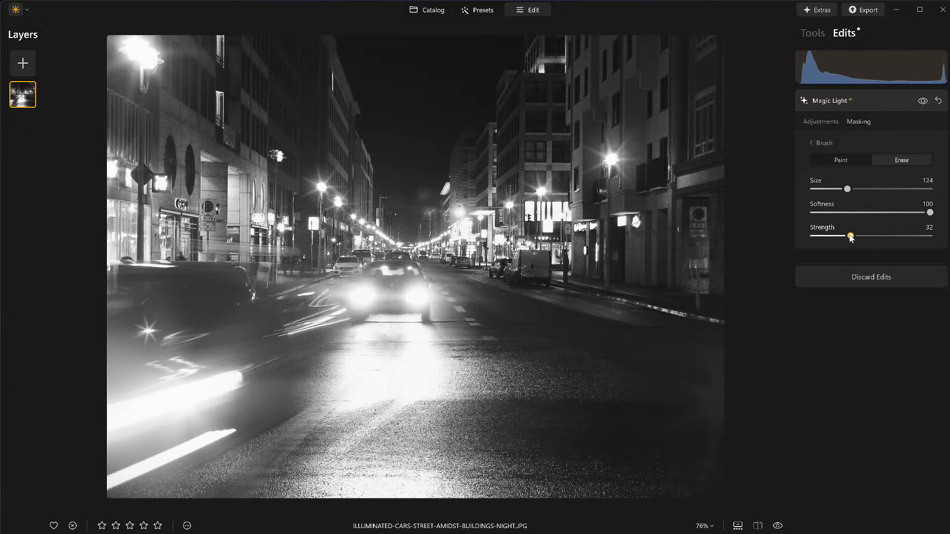
mouse_move(849, 238)
mouse_down()
mouse_move(861, 238)
mouse_move(828, 237)
mouse_up()
mouse_move(531, 165)
mouse_down()
mouse_move(447, 185)
mouse_move(515, 151)
mouse_move(476, 190)
mouse_move(487, 188)
mouse_move(305, 164)
mouse_move(397, 225)
mouse_up()
drag(829, 237, 933, 236)
mouse_move(149, 73)
mouse_down()
mouse_move(109, 15)
mouse_move(123, 40)
mouse_move(98, 58)
mouse_move(92, 47)
mouse_move(139, 25)
mouse_move(123, 64)
mouse_up()
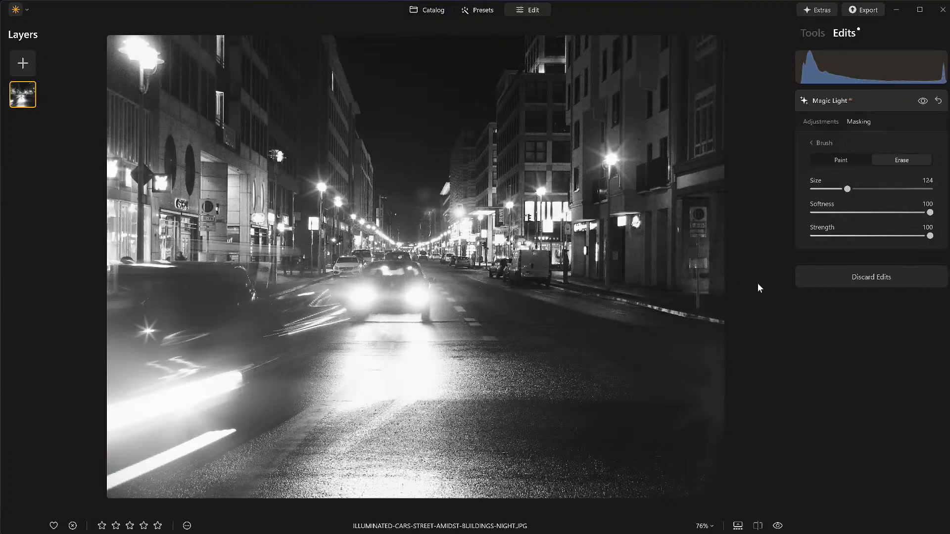
Step: Add Magic Light to both headlights of the oncoming car with a brush size of 68 and compare with the effect hidden
click(820, 144)
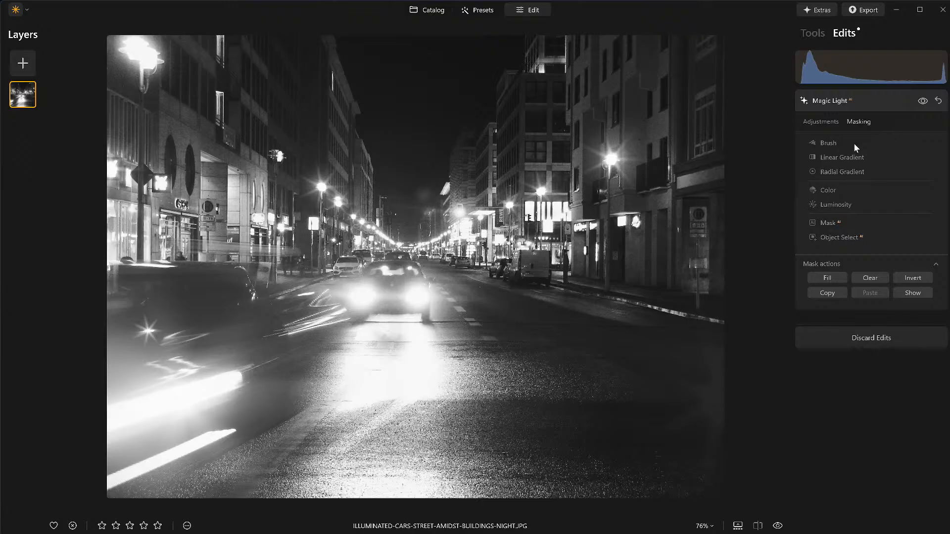
click(823, 124)
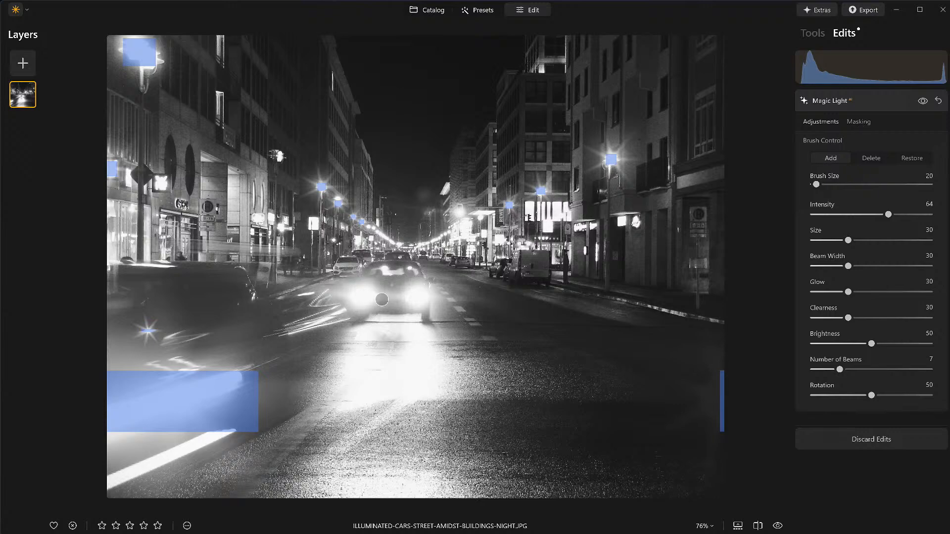
key(])
key(])
key(])
key(])
click(417, 294)
click(353, 294)
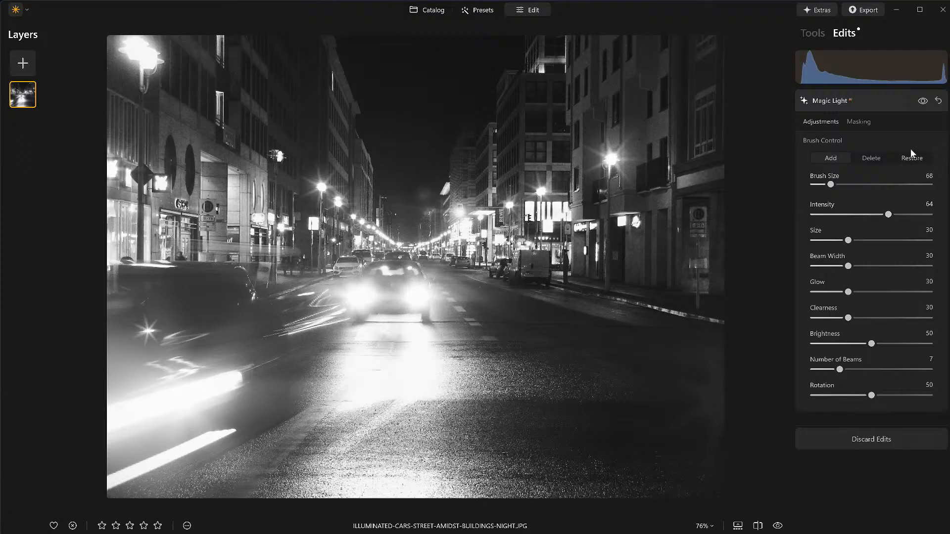
click(923, 102)
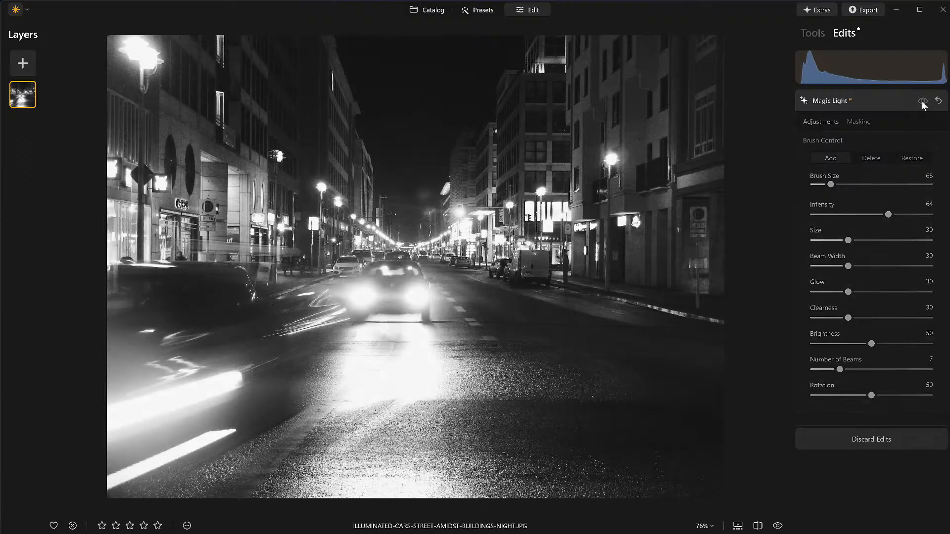
click(923, 101)
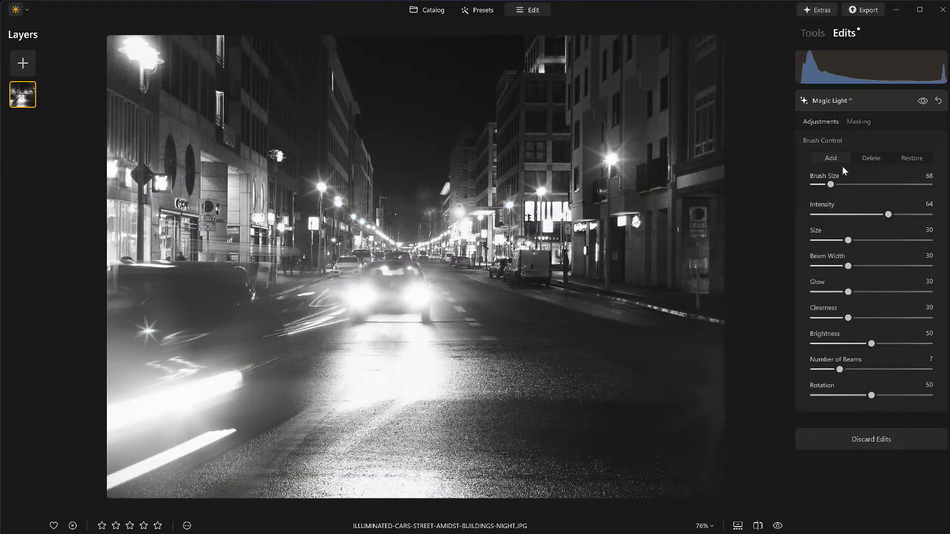
Step: Erase the Magic Light mask across the street lamp by the right-hand buildings at brush size 124
click(862, 122)
click(827, 144)
click(897, 163)
mouse_move(633, 132)
mouse_down()
mouse_move(597, 126)
mouse_move(577, 160)
mouse_move(558, 161)
mouse_up()
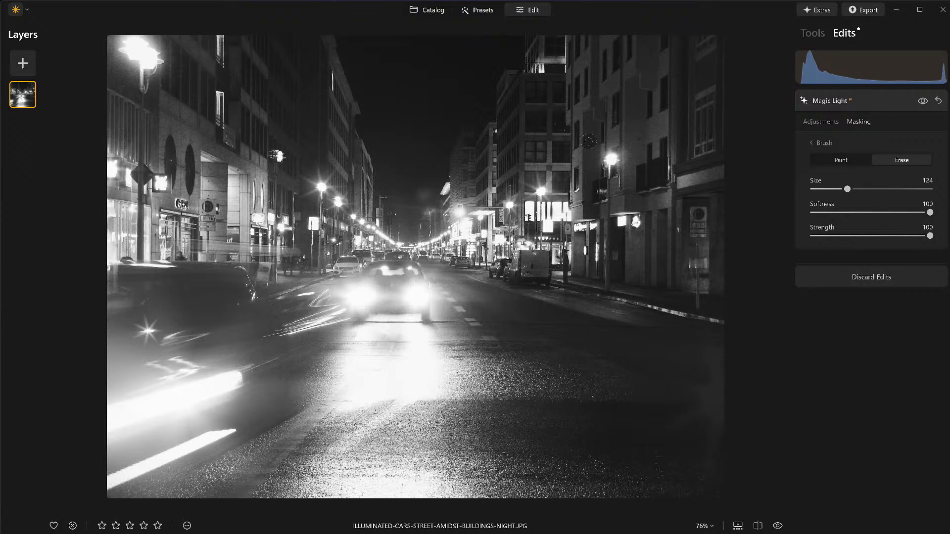
click(830, 144)
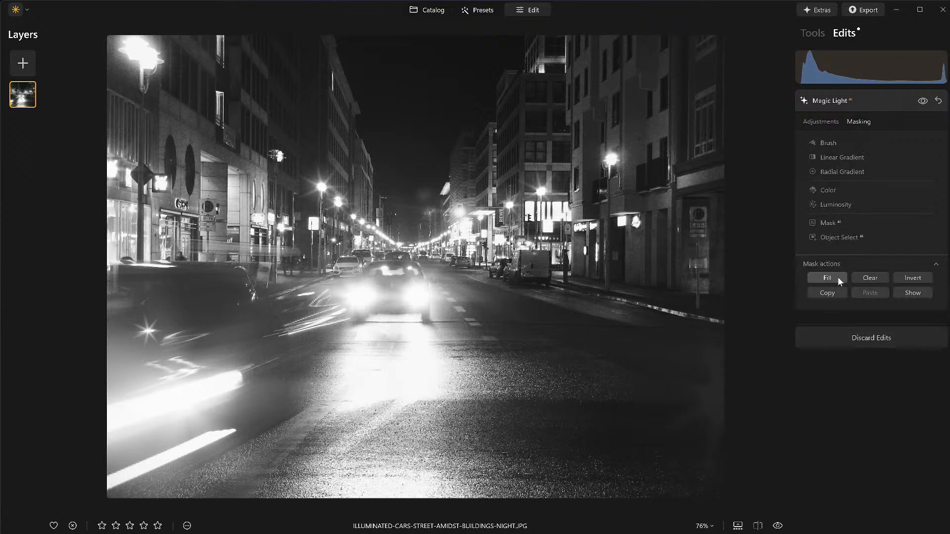
Step: Add a Magic Light source over the masked-out street lamp with the Add brush at size 68
click(824, 122)
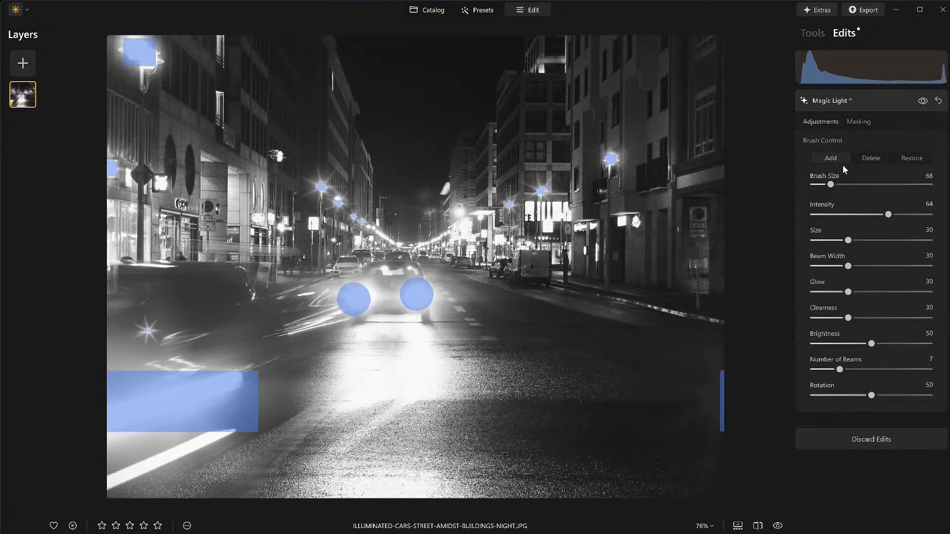
click(601, 147)
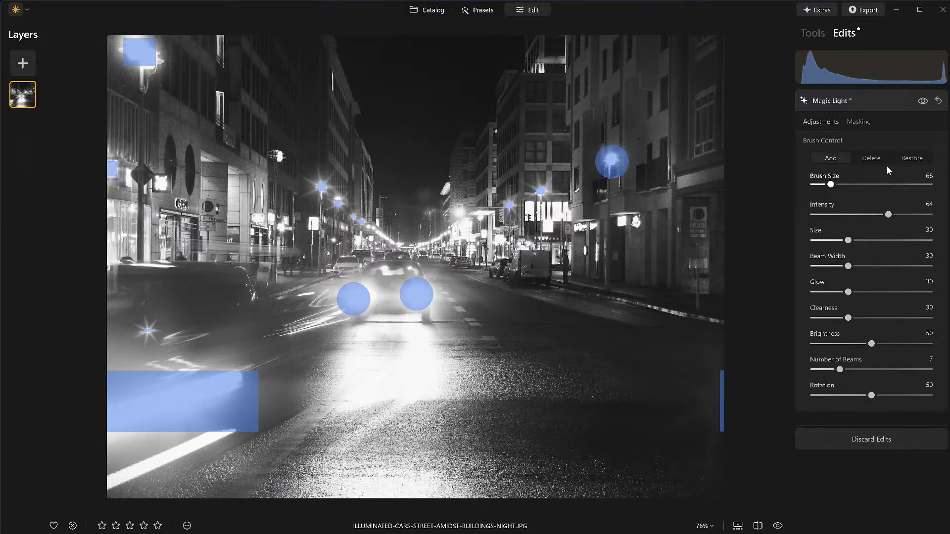
click(612, 148)
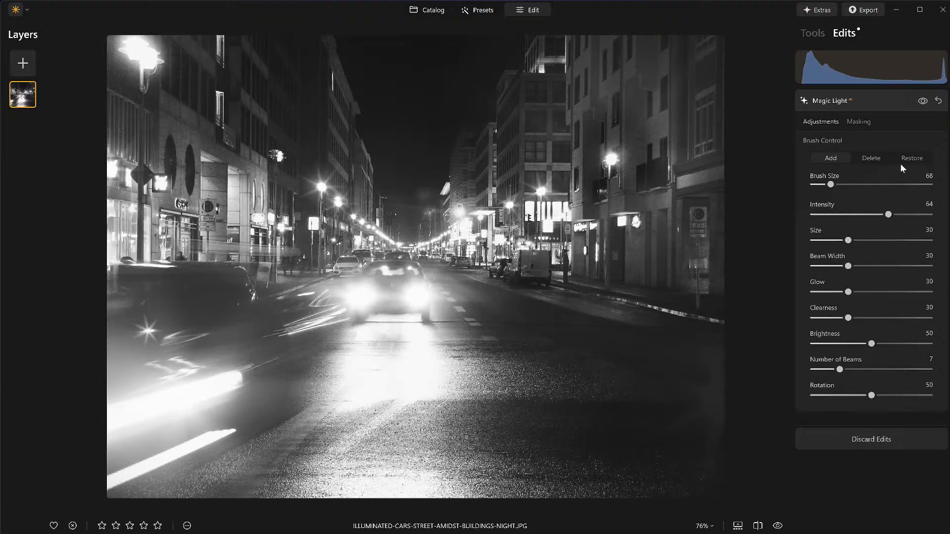
Step: Paint the Magic Light mask back over the right-hand street lamp at strength 100 and close the masking brush
click(859, 123)
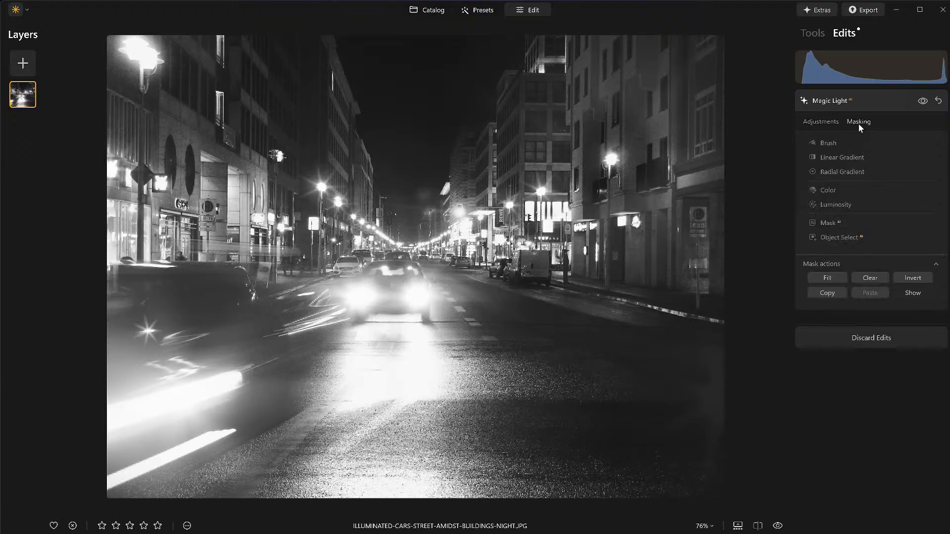
click(827, 144)
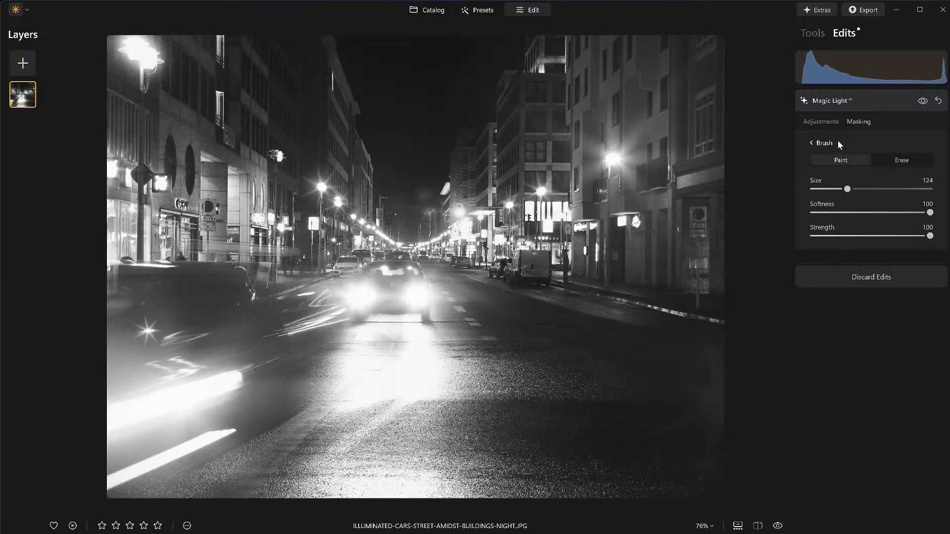
click(812, 144)
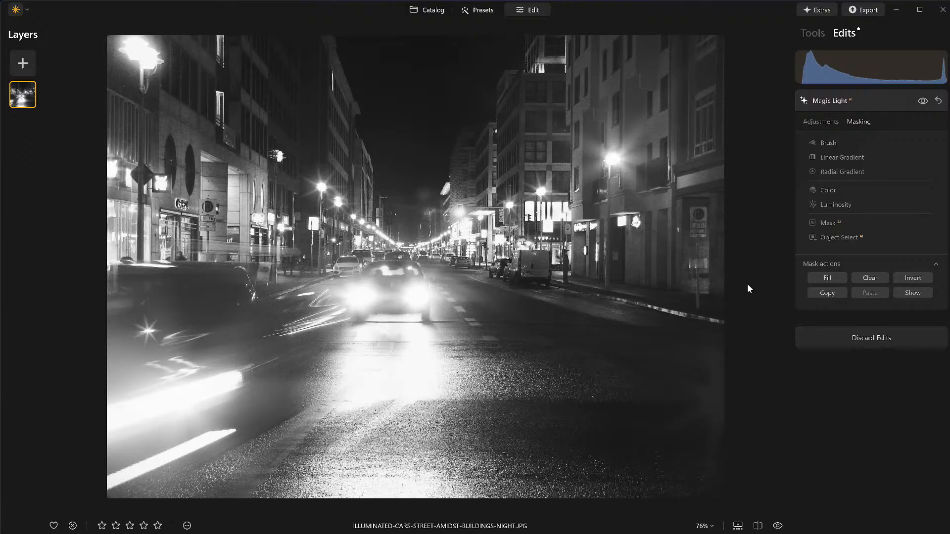
click(827, 123)
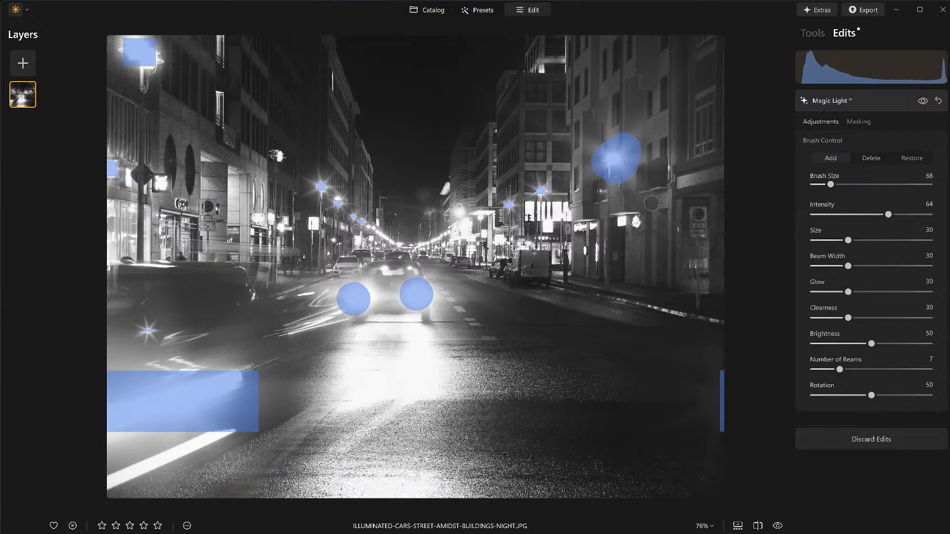
click(835, 101)
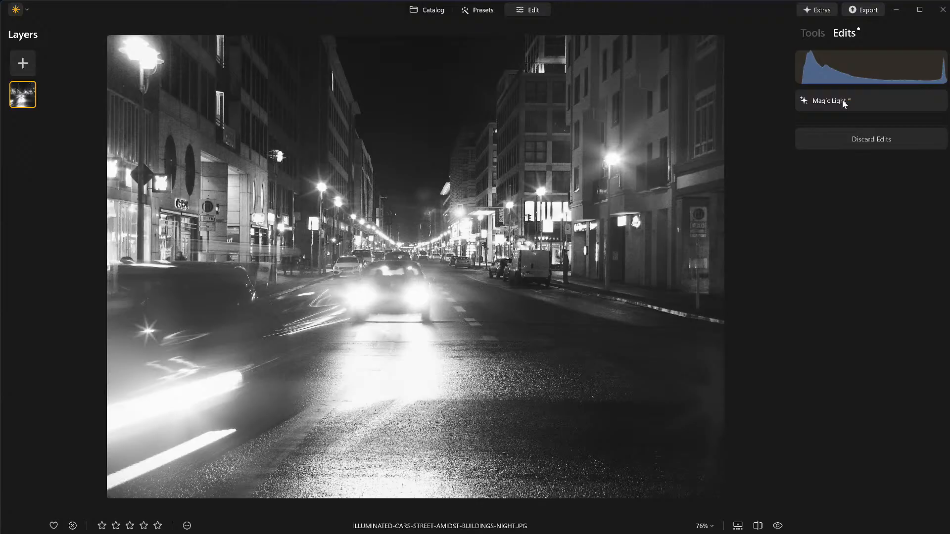
click(842, 99)
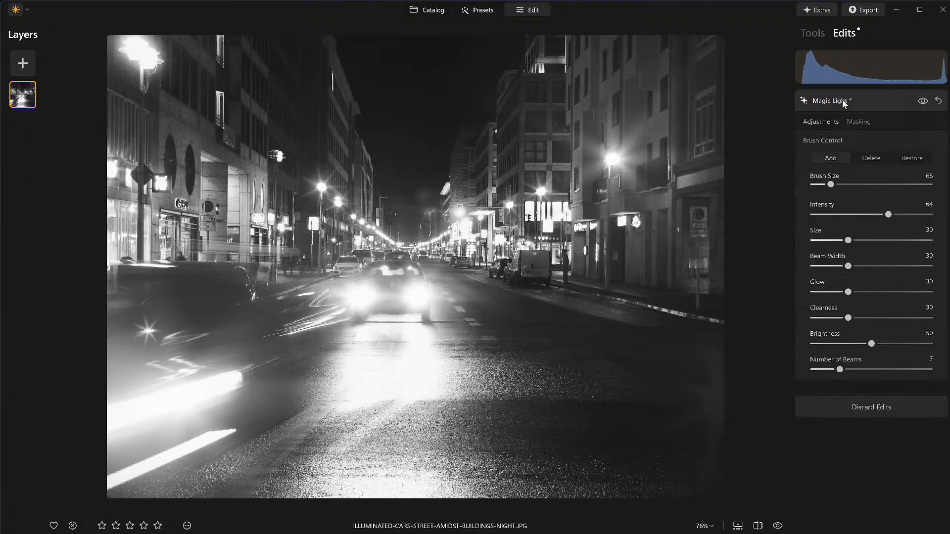
click(852, 120)
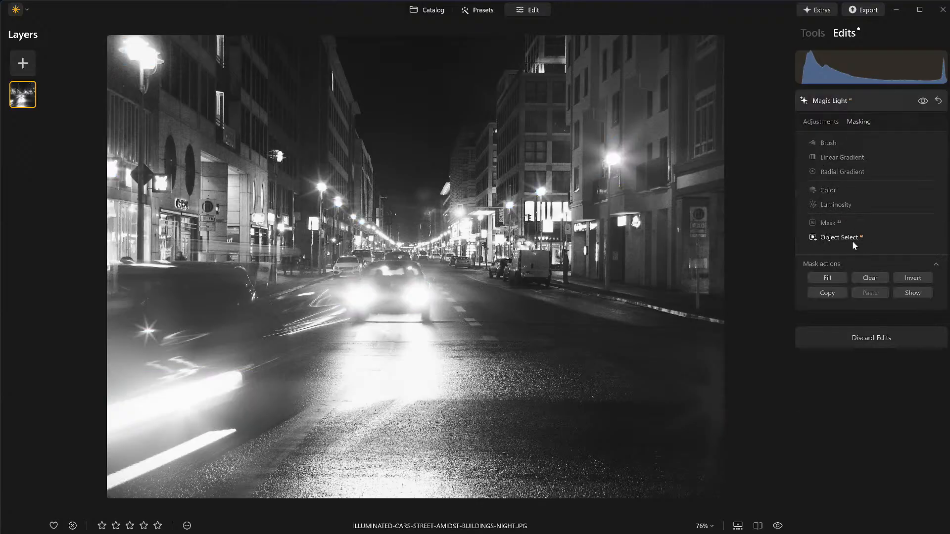
click(828, 121)
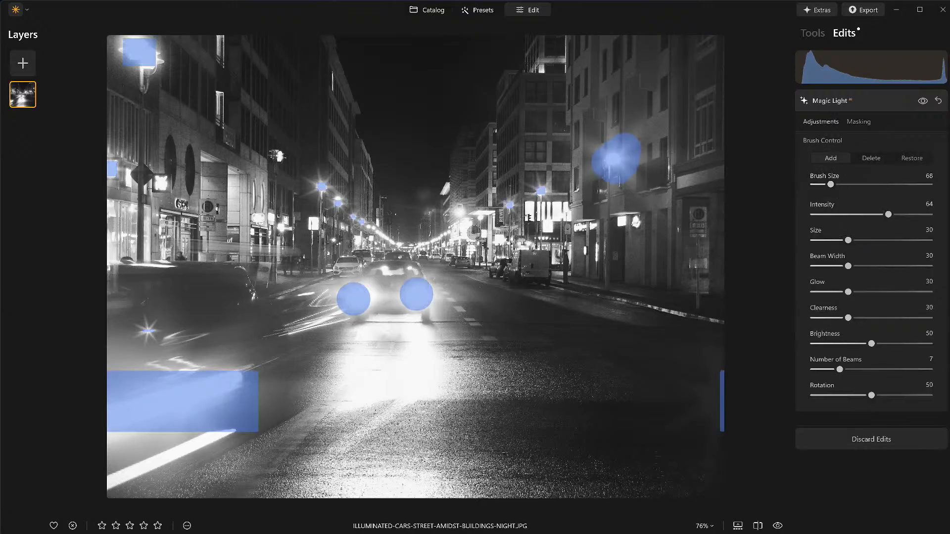
Step: Return to the photo catalog and open the puffin photo for editing
key(g)
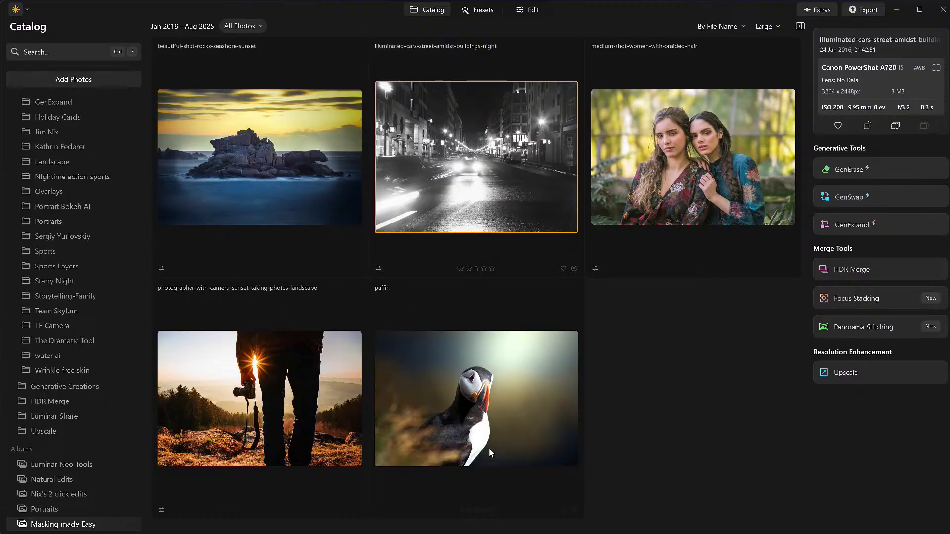
double_click(482, 399)
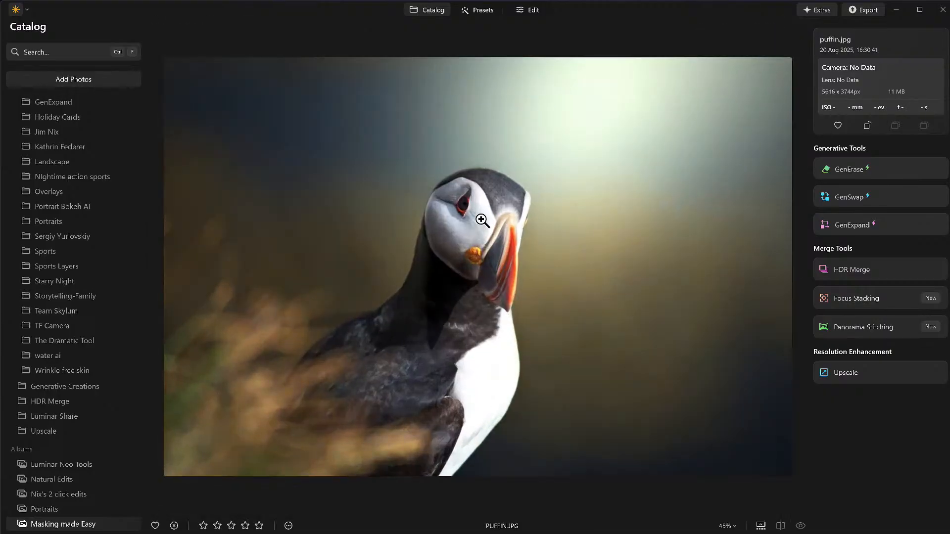
double_click(481, 213)
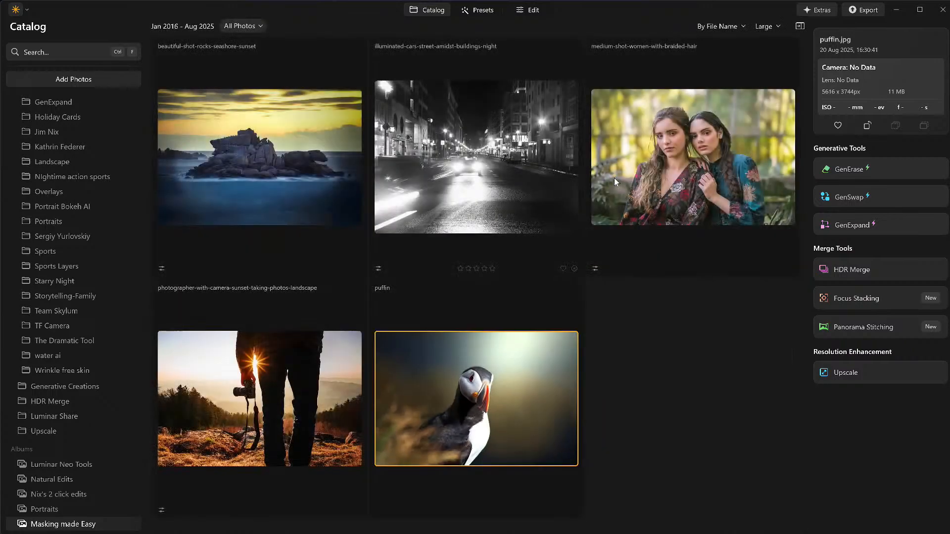
double_click(472, 435)
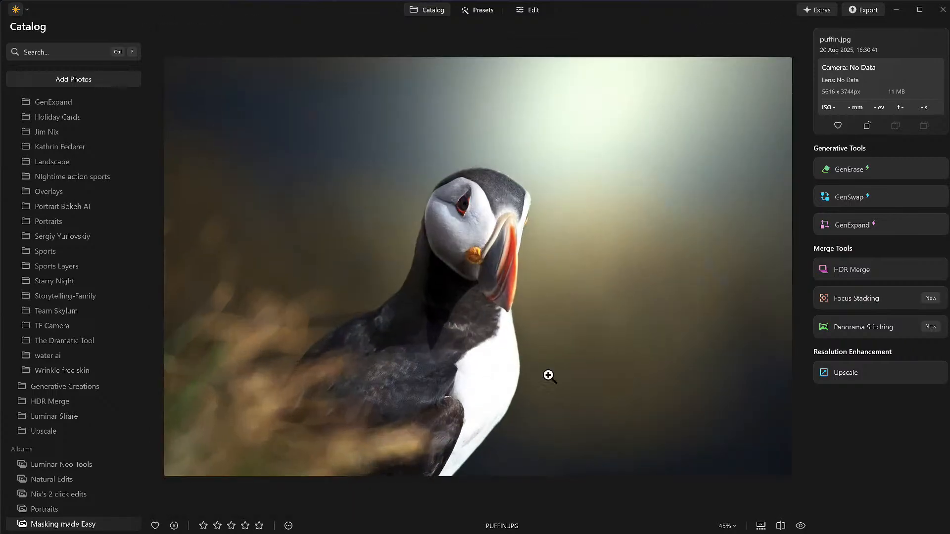
click(532, 11)
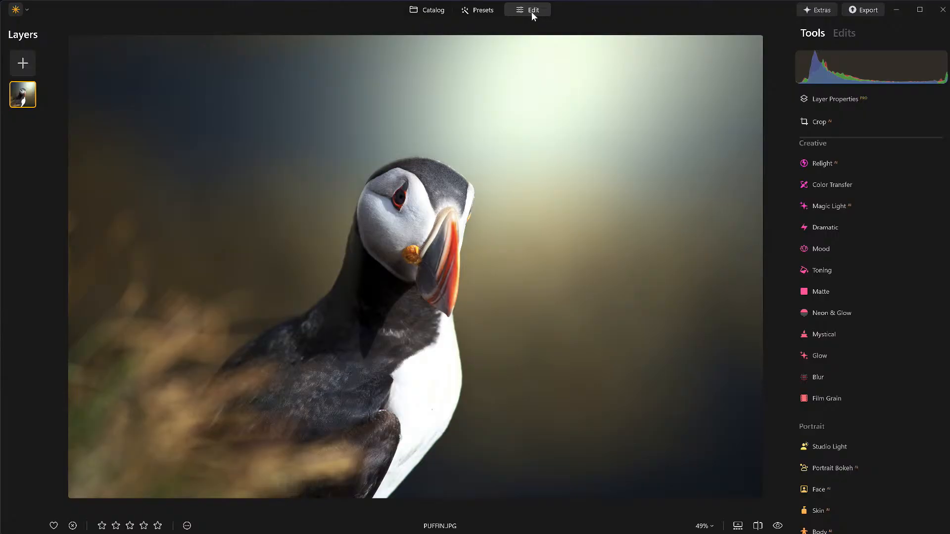
Step: Add the yellow-brown texture from My Images as a layer over the puffin and stretch it to cover the whole photo
click(844, 97)
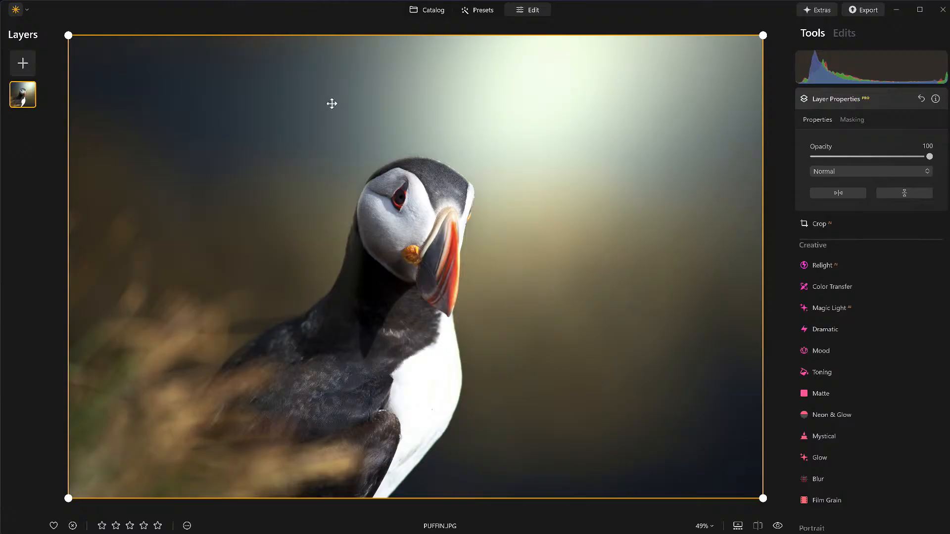
click(23, 63)
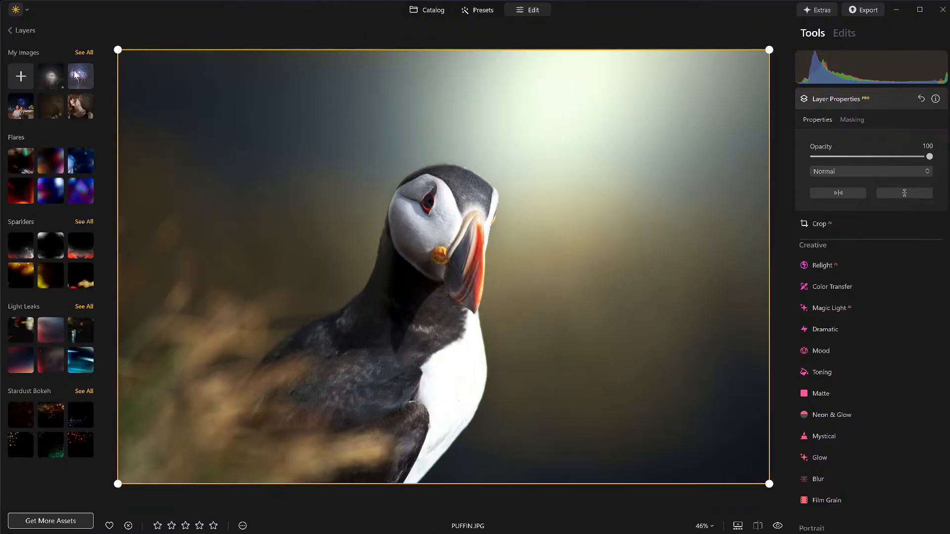
click(85, 53)
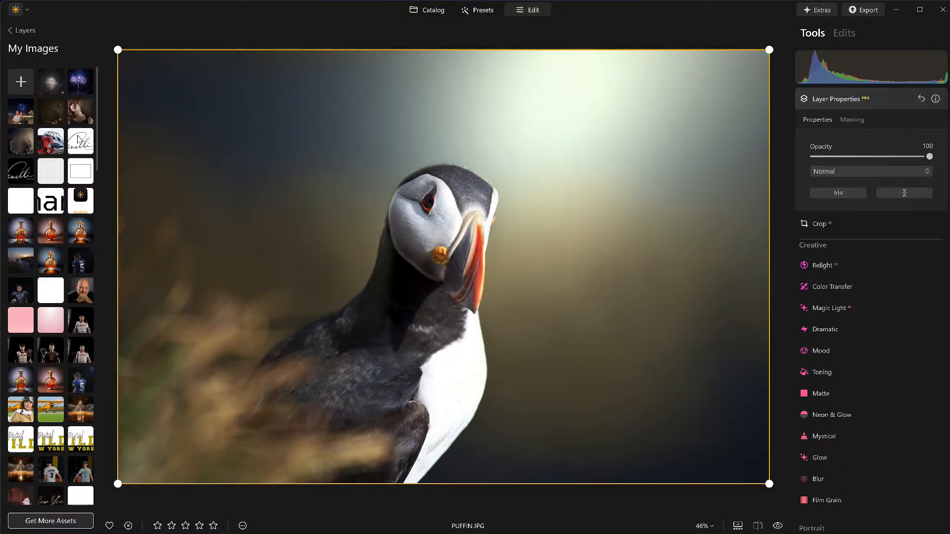
scroll(70, 140, down, 10)
scroll(70, 140, down, 2)
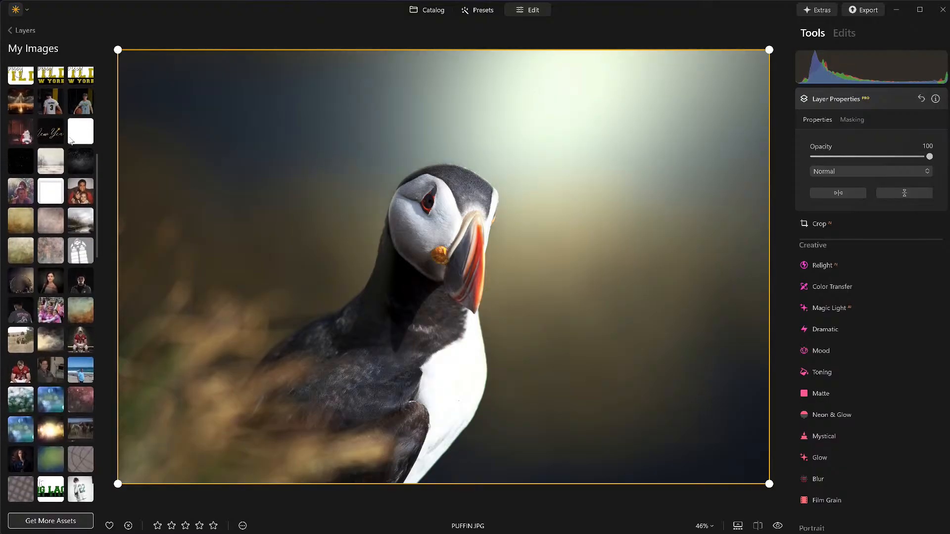
click(19, 222)
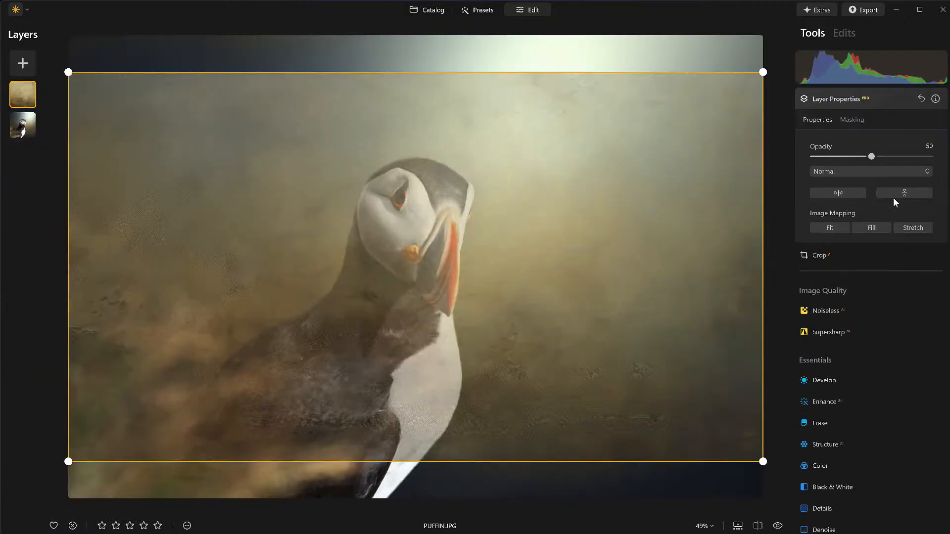
click(871, 228)
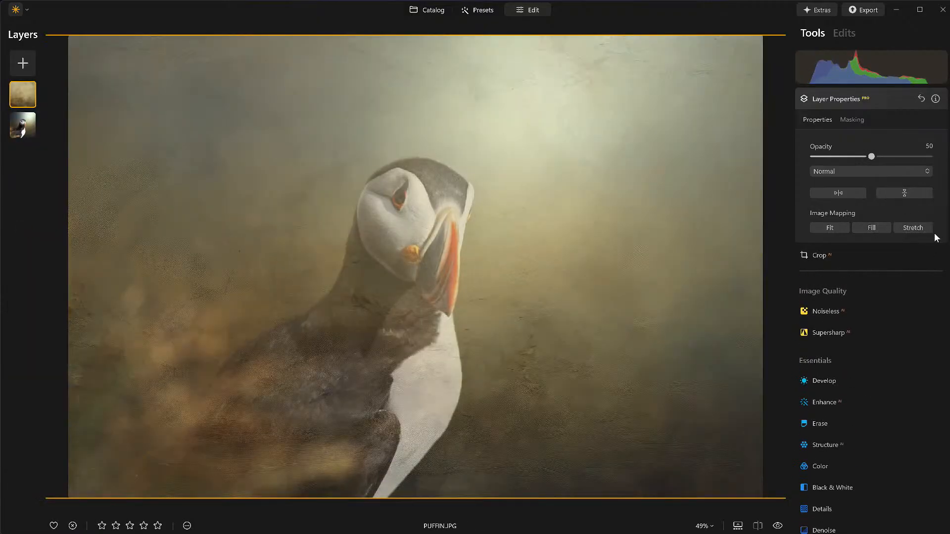
click(915, 227)
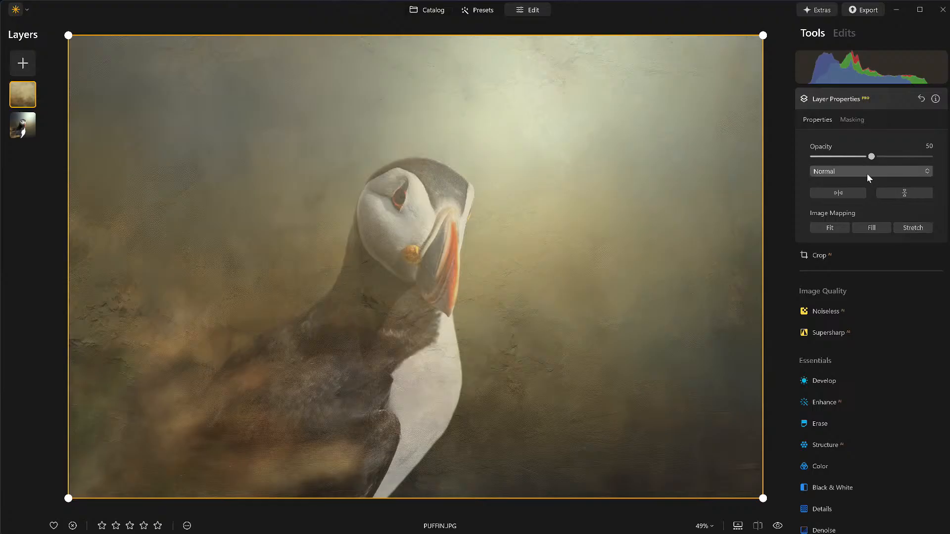
Step: Set the texture layer's opacity to 100 and its blend mode to Overlay
drag(871, 156, 948, 159)
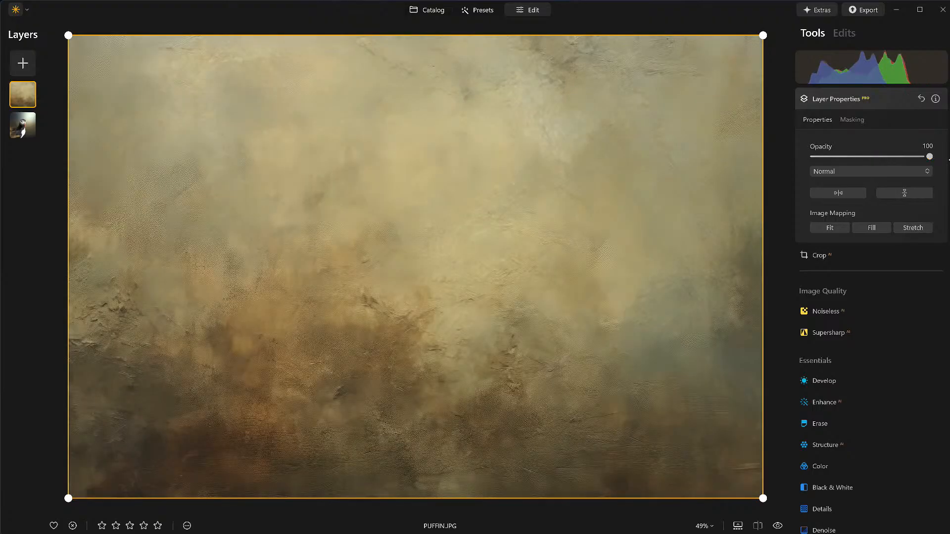
click(894, 170)
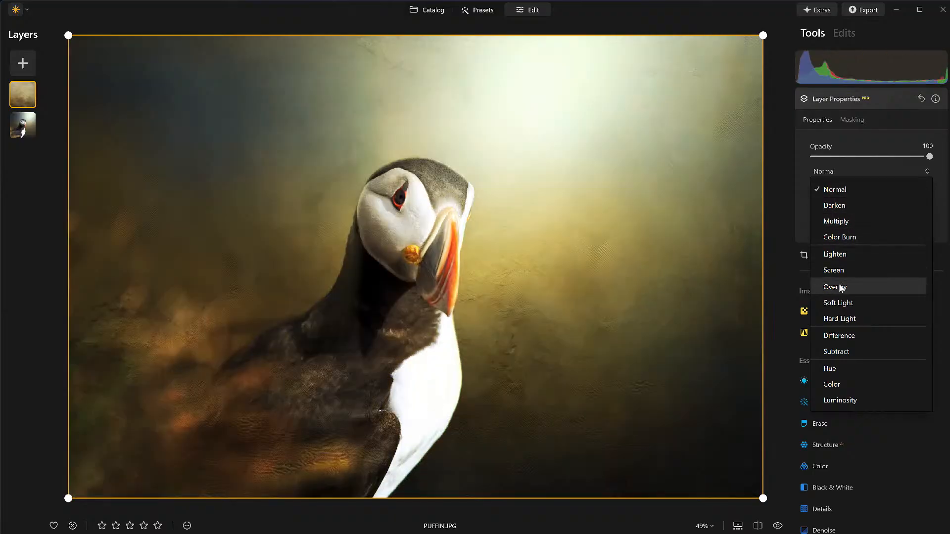
click(840, 287)
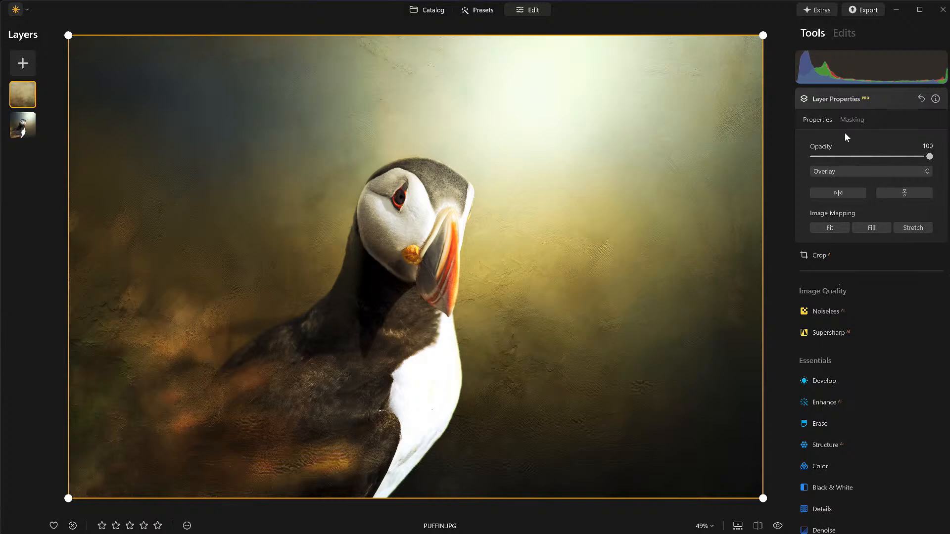
Step: Erase the texture layer from the puffin's head and beak with a mask brush of size 124 at strength 100
click(850, 120)
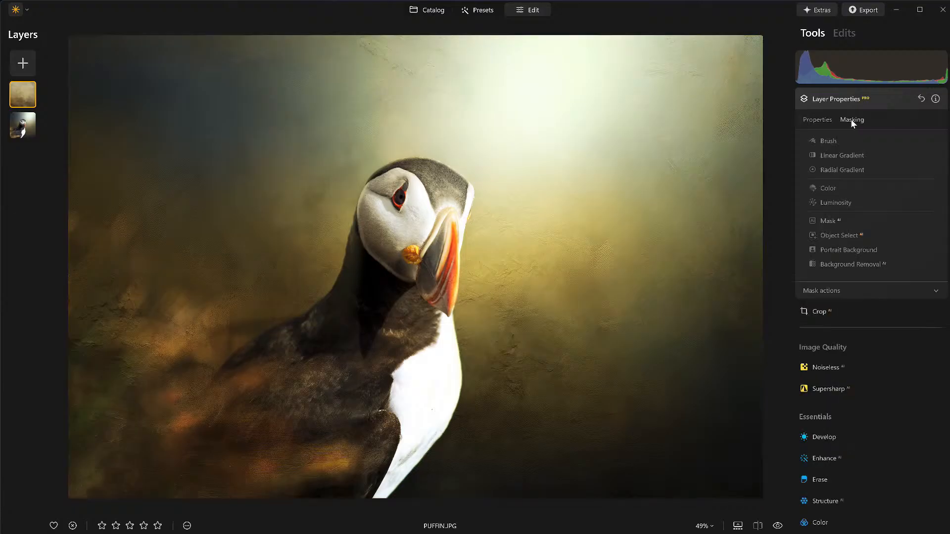
click(833, 142)
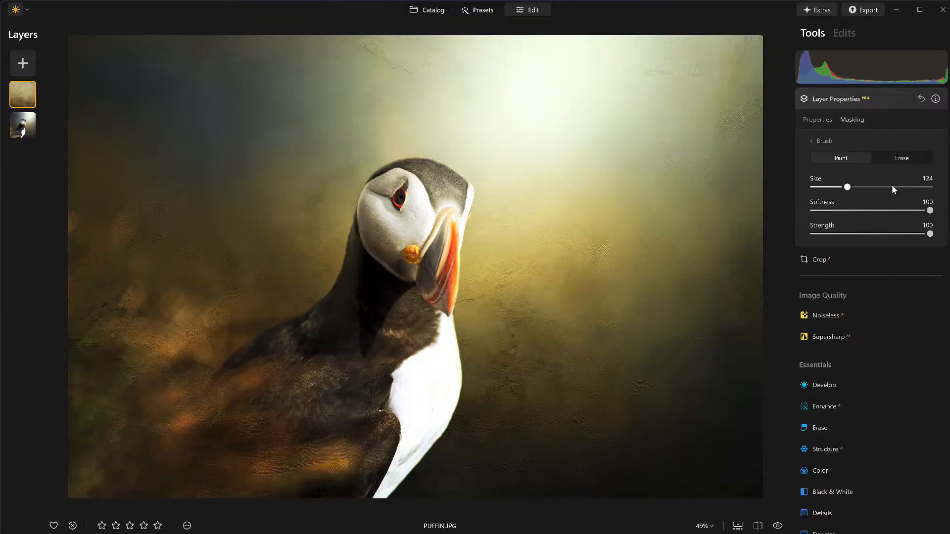
click(897, 159)
mouse_move(379, 169)
mouse_down()
mouse_move(355, 197)
mouse_move(397, 251)
mouse_move(425, 191)
mouse_move(414, 164)
mouse_move(377, 182)
mouse_move(403, 260)
mouse_up()
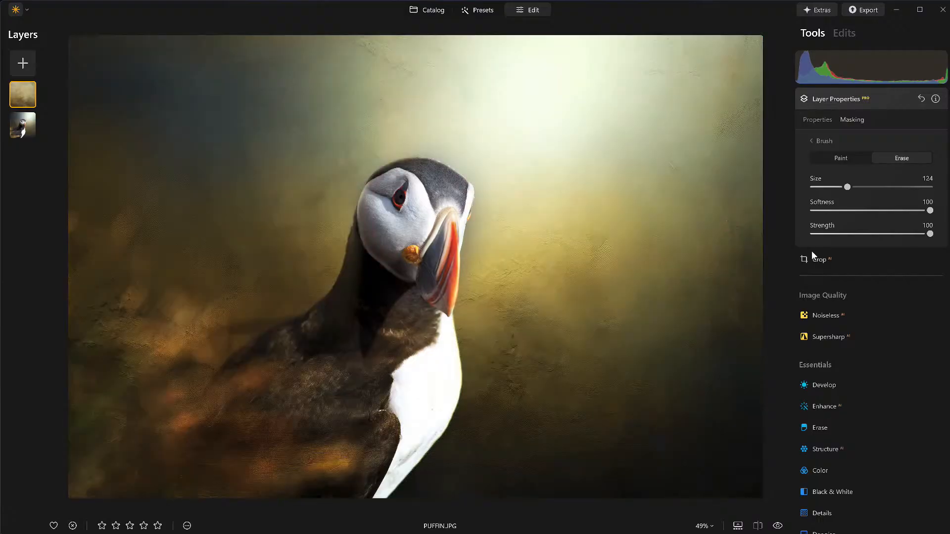
Step: Partially erase the texture over the puffin's body and the foreground grass at brush size 208, using strength 27 and 55
click(876, 232)
click(845, 234)
scroll(362, 302, up, 6)
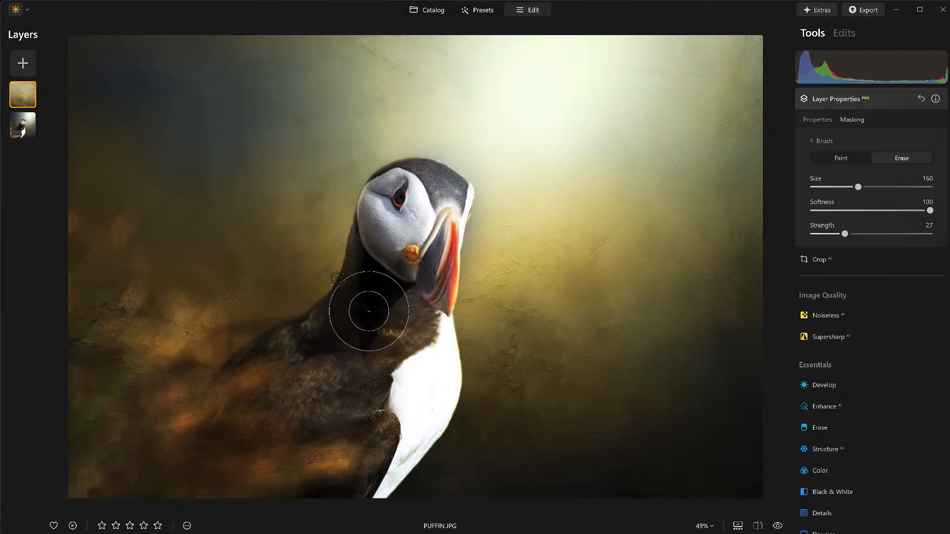
mouse_move(404, 319)
mouse_down()
mouse_move(362, 410)
mouse_move(303, 476)
mouse_move(372, 304)
mouse_move(218, 431)
mouse_move(212, 451)
mouse_move(348, 364)
mouse_move(390, 319)
mouse_move(257, 488)
mouse_move(288, 479)
mouse_up()
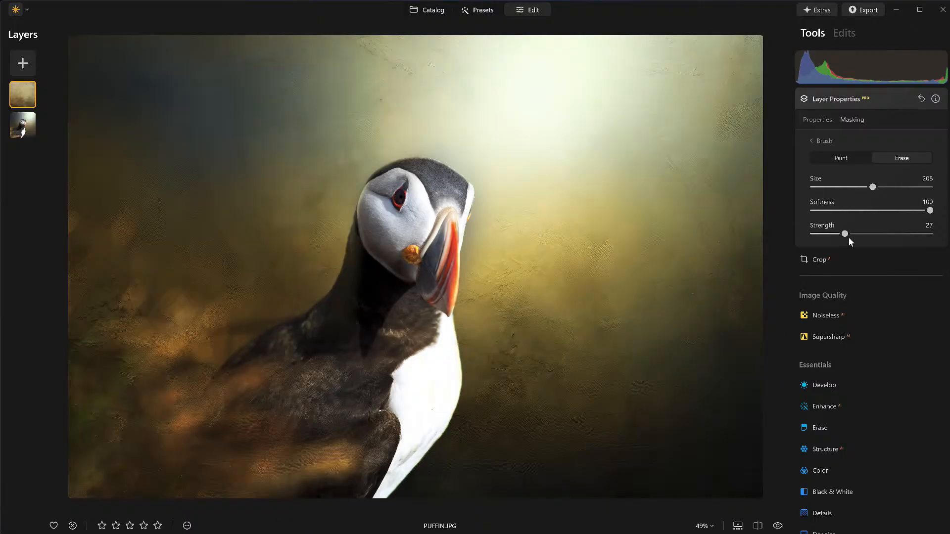
click(877, 234)
mouse_move(314, 305)
mouse_down()
mouse_move(354, 316)
mouse_move(159, 462)
mouse_move(408, 334)
mouse_move(186, 488)
mouse_move(452, 471)
mouse_up()
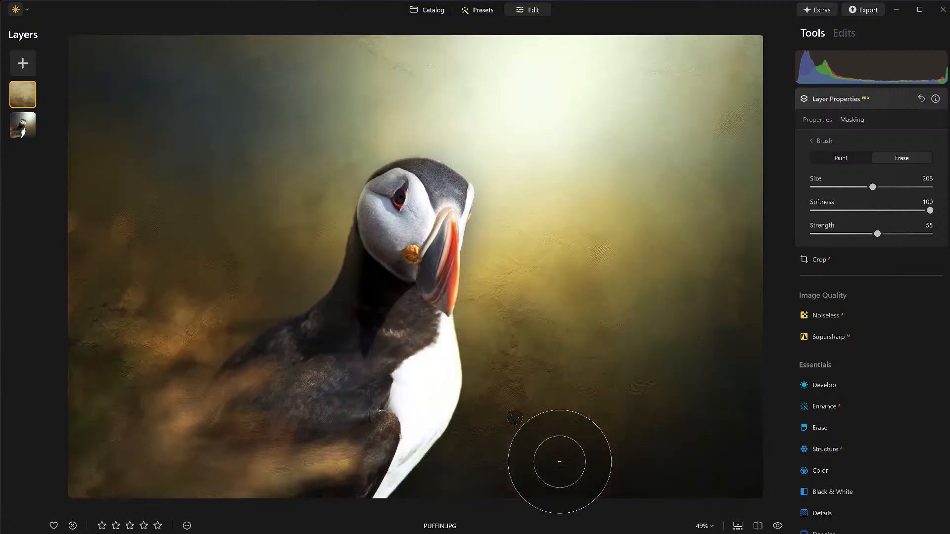
Step: Paint the texture back over the background around the puffin at size 208 and strength 55, and compare with the original photo
click(851, 157)
mouse_move(282, 265)
mouse_down()
mouse_move(262, 284)
mouse_move(288, 259)
mouse_move(303, 223)
mouse_move(753, 275)
mouse_up()
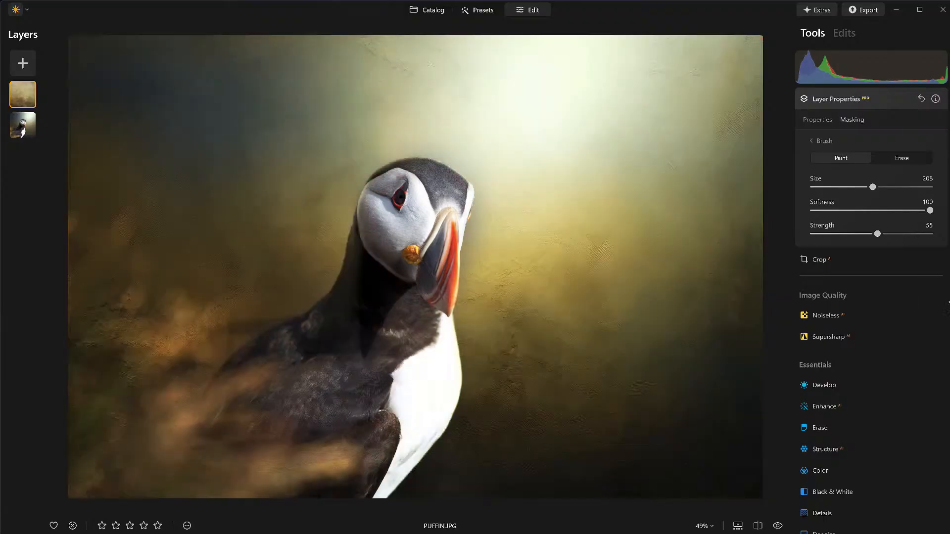
click(777, 526)
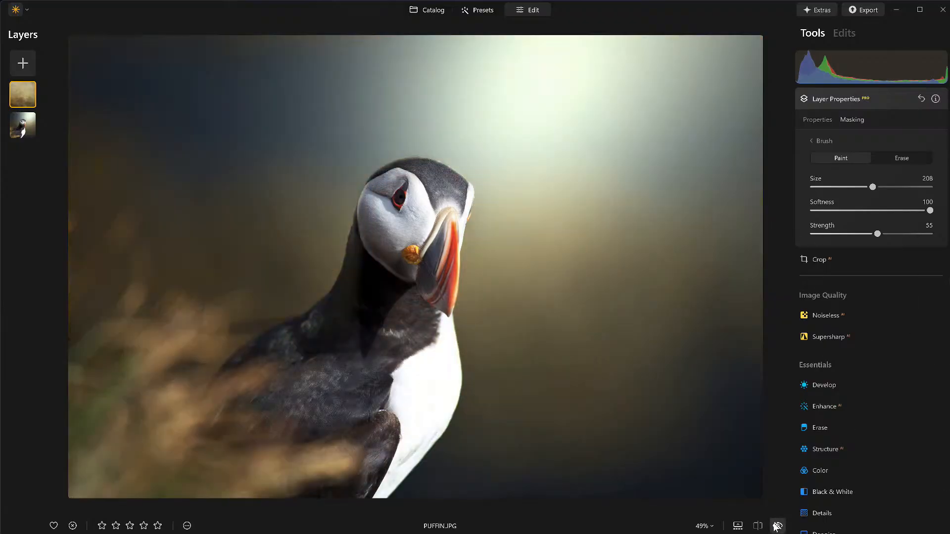
click(778, 526)
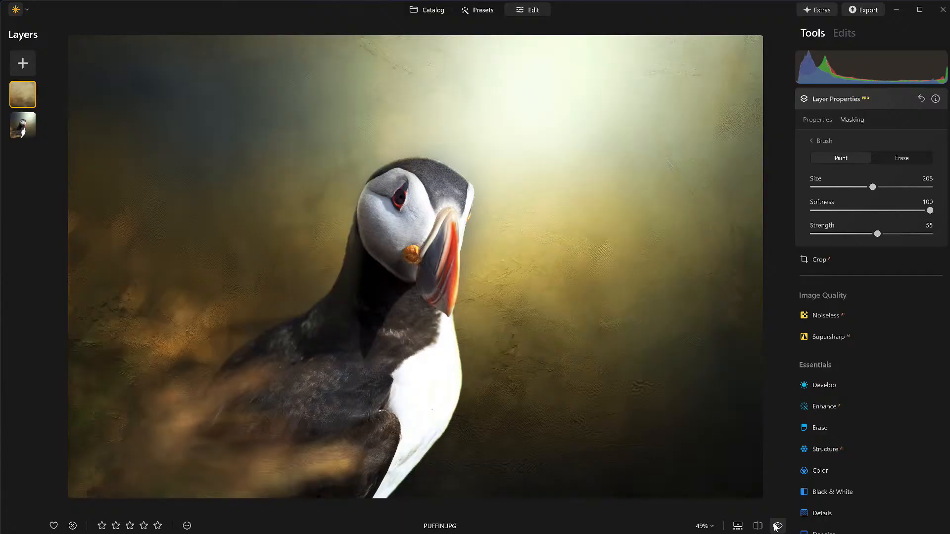
Step: Show the texture layer's mask as an overlay to inspect the brushed areas, and close the layer properties
click(825, 141)
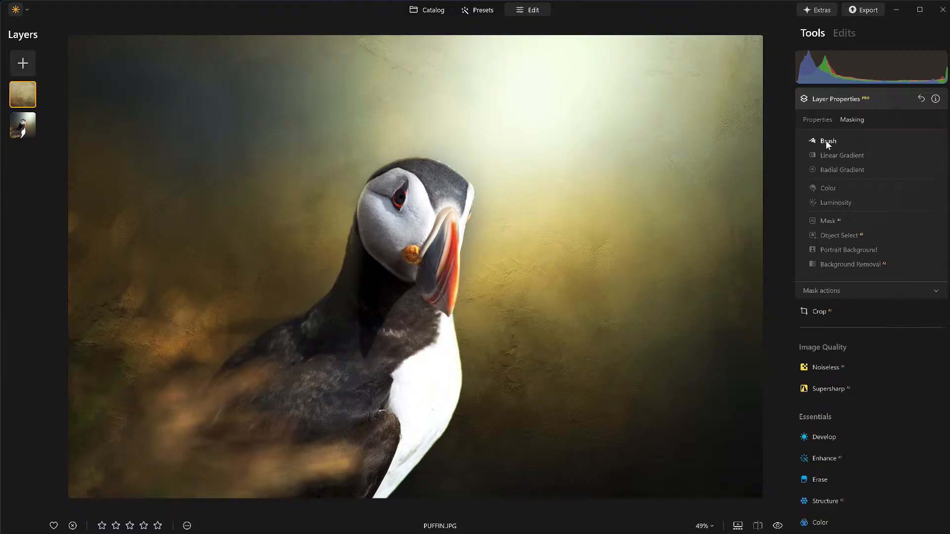
click(857, 290)
click(909, 320)
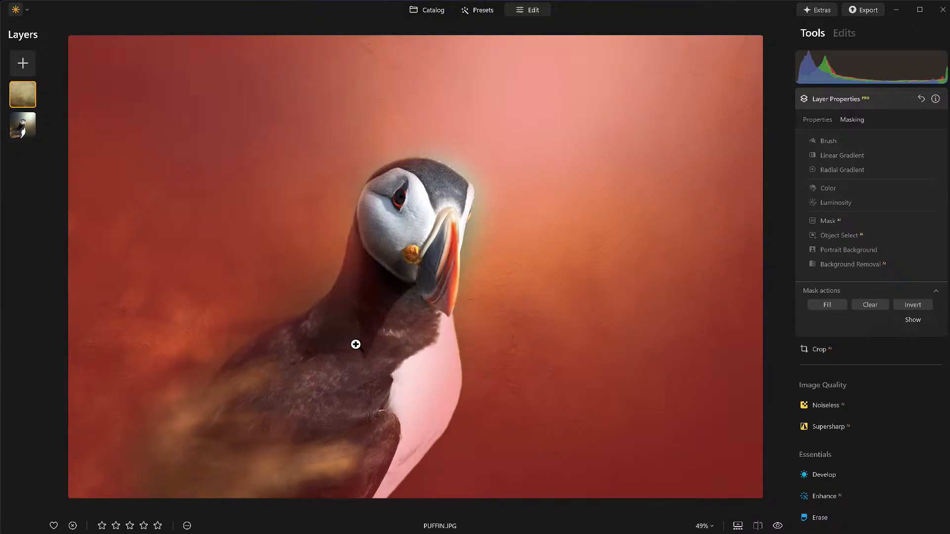
click(816, 120)
click(833, 98)
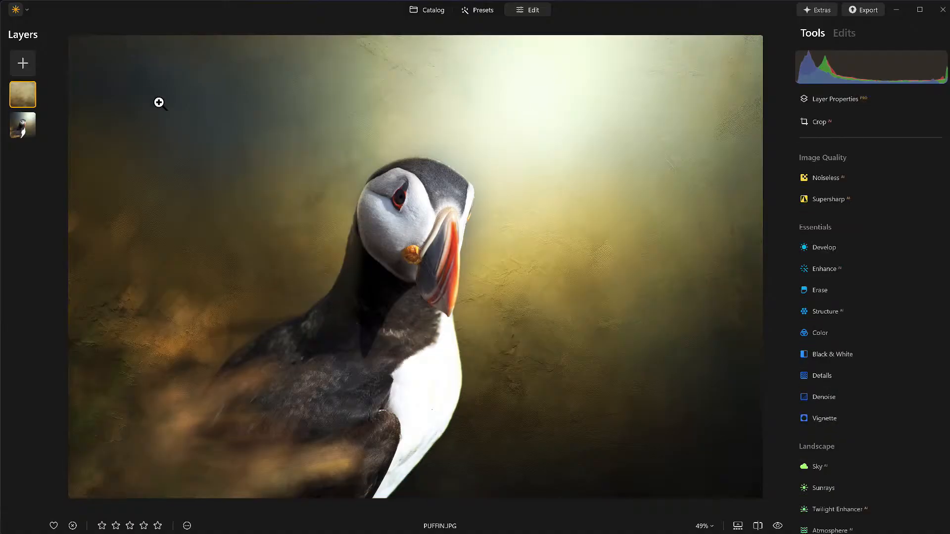
Step: Set the texture layer's Develop exposure to -2.24 and limit it with a diagonal linear gradient mask from the photo's upper-left corner
click(830, 248)
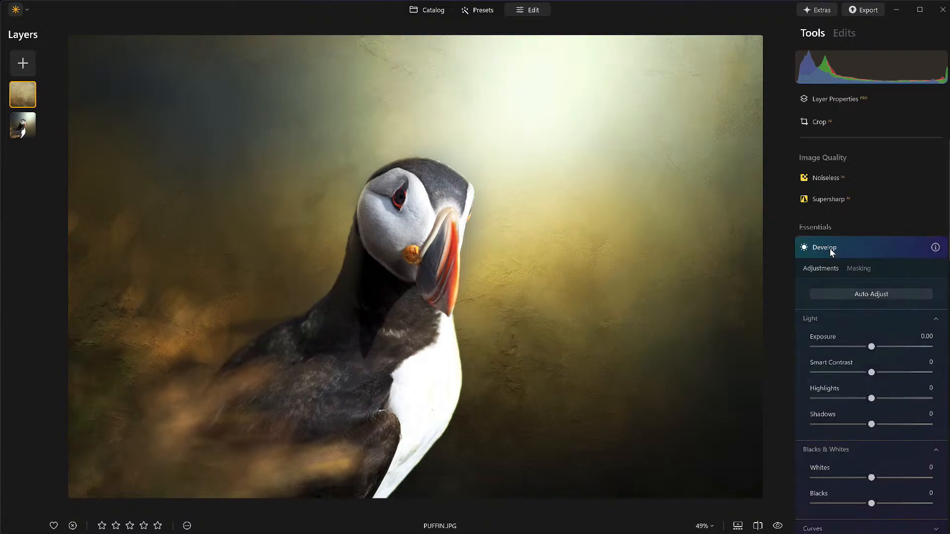
drag(871, 271, 845, 271)
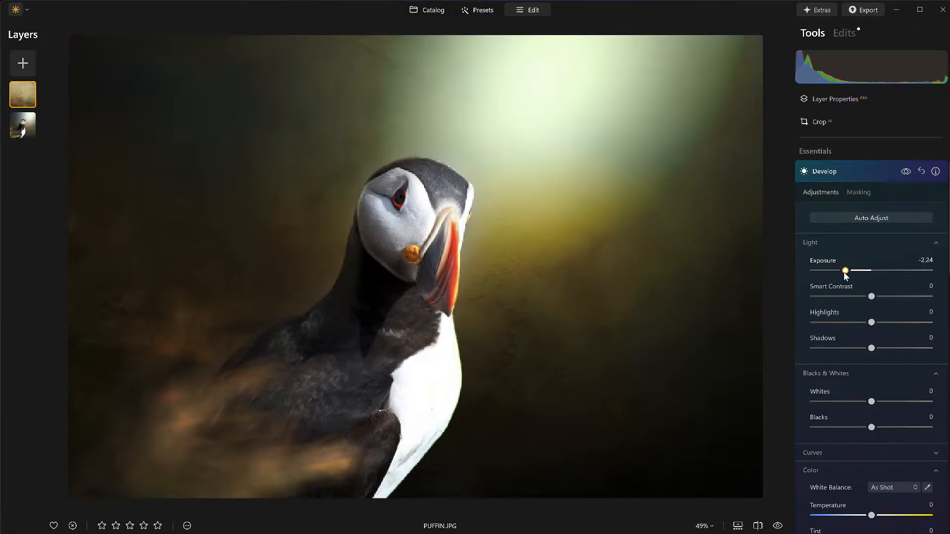
click(859, 193)
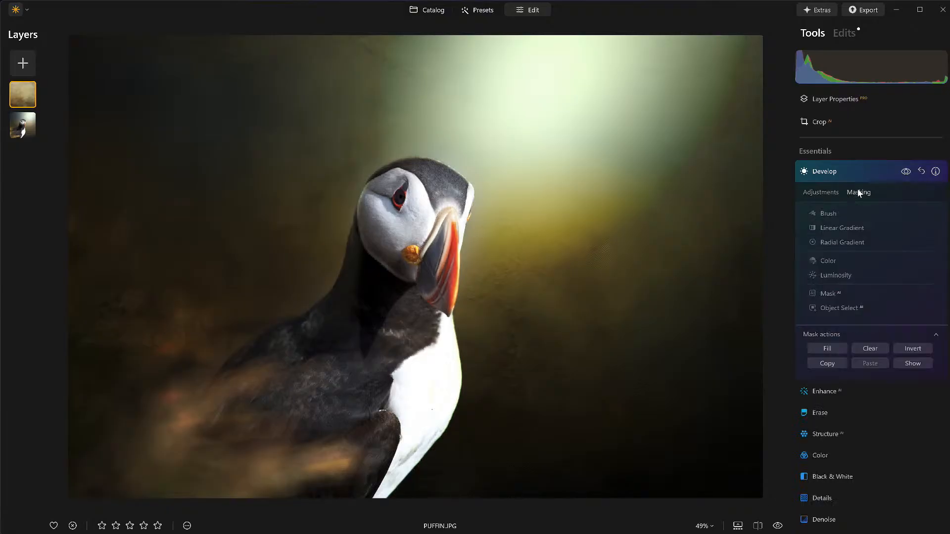
click(845, 229)
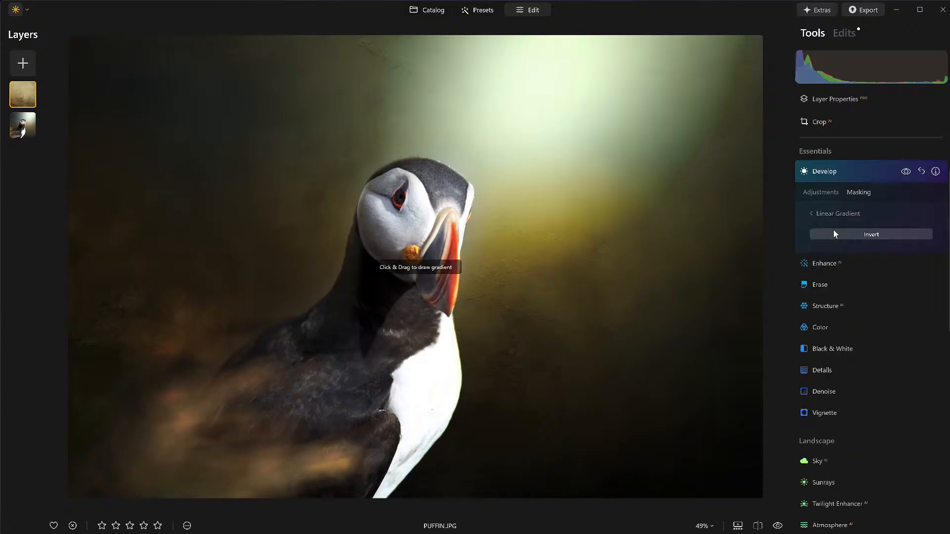
drag(75, 53, 480, 362)
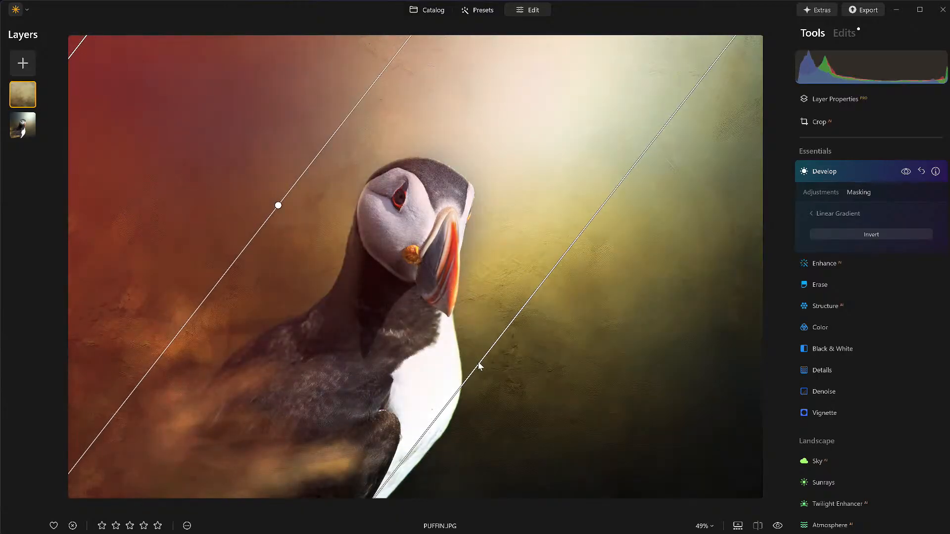
click(815, 212)
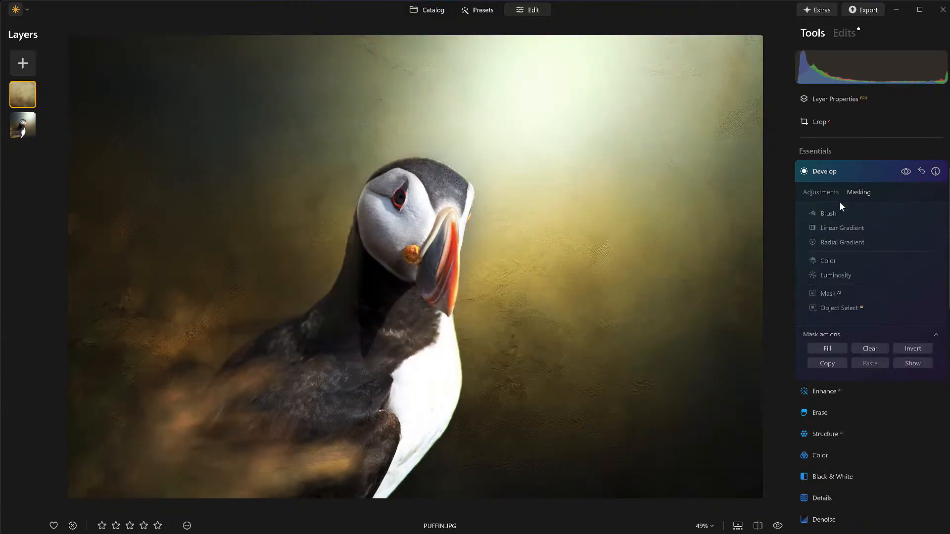
Step: Compare the texture layer with the masked Develop adjustment hidden and shown, and close the Develop tool
click(903, 173)
click(903, 173)
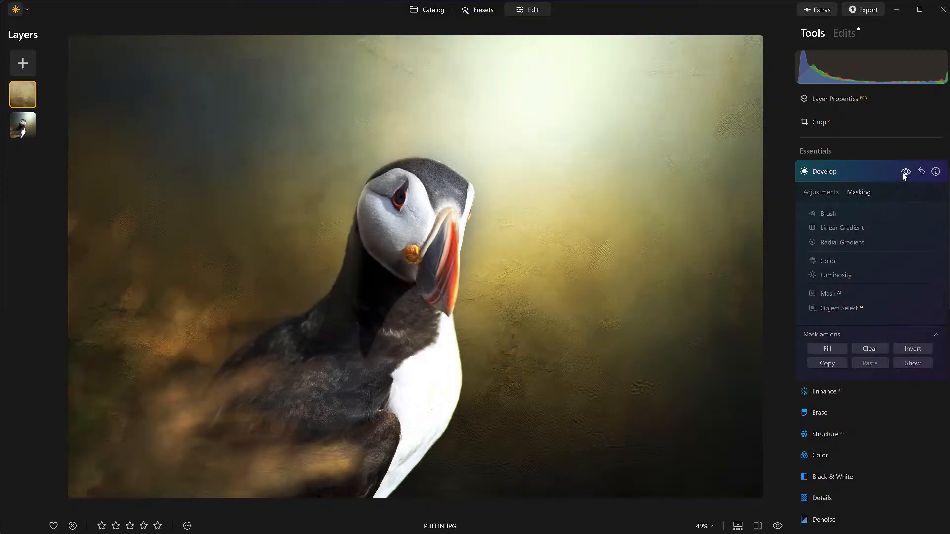
click(857, 173)
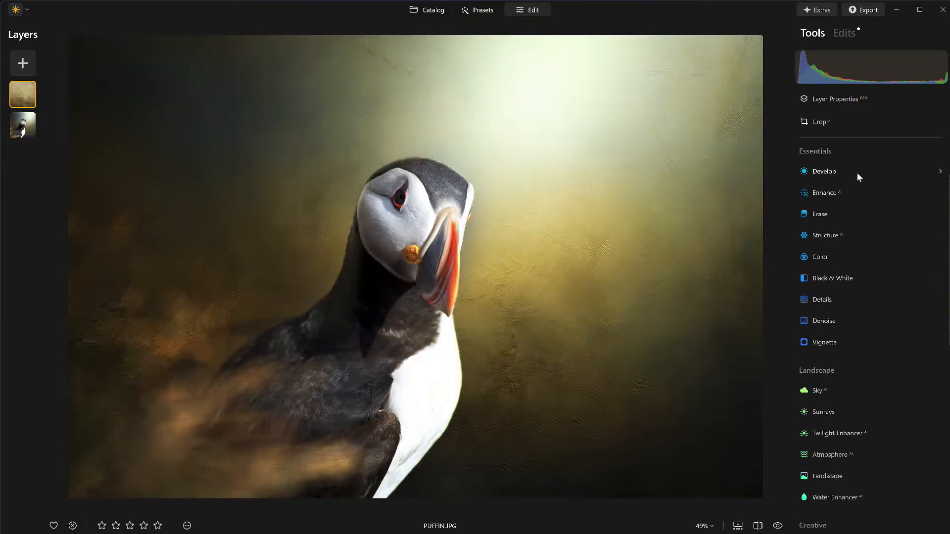
Step: Auto-adjust the texture layer with Develop and limit the adjustment with a radial gradient mask centred on the puffin's head
click(857, 173)
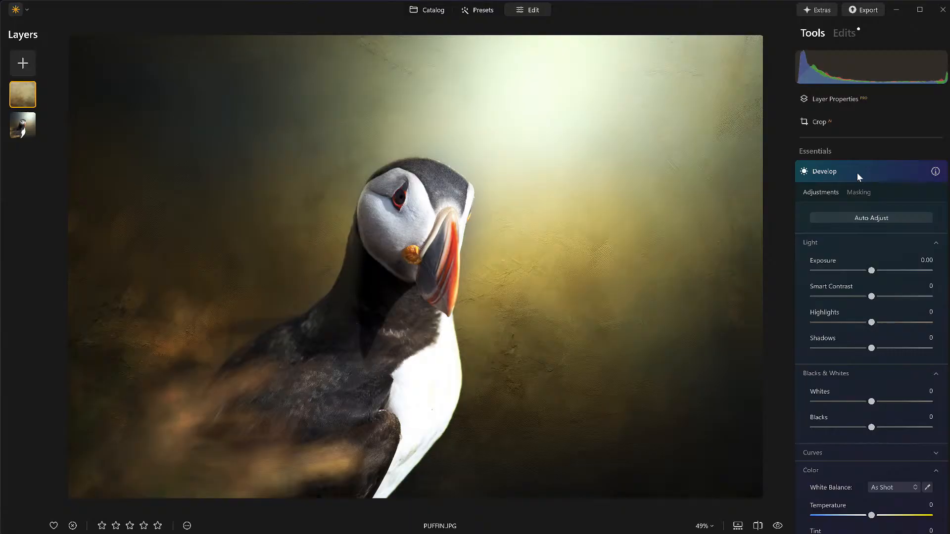
click(878, 221)
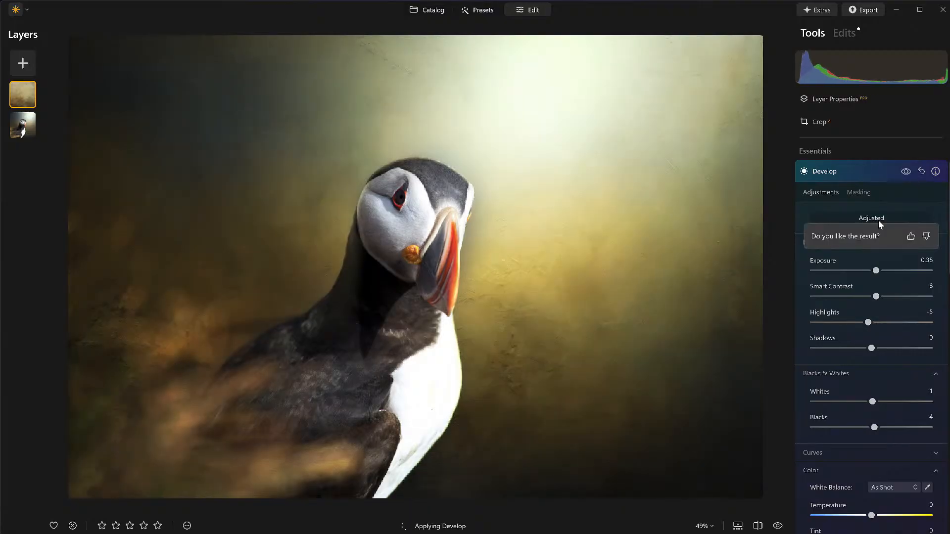
click(857, 194)
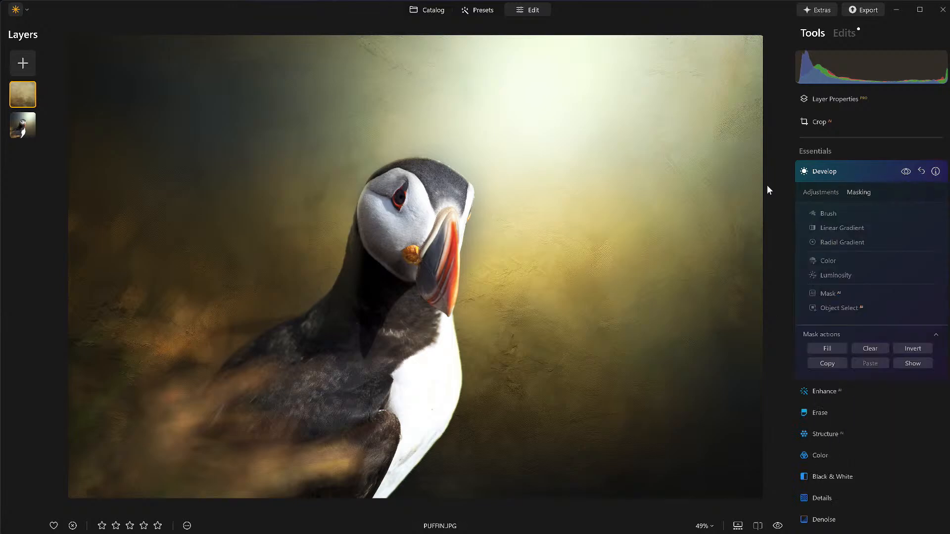
click(854, 240)
drag(415, 233, 516, 278)
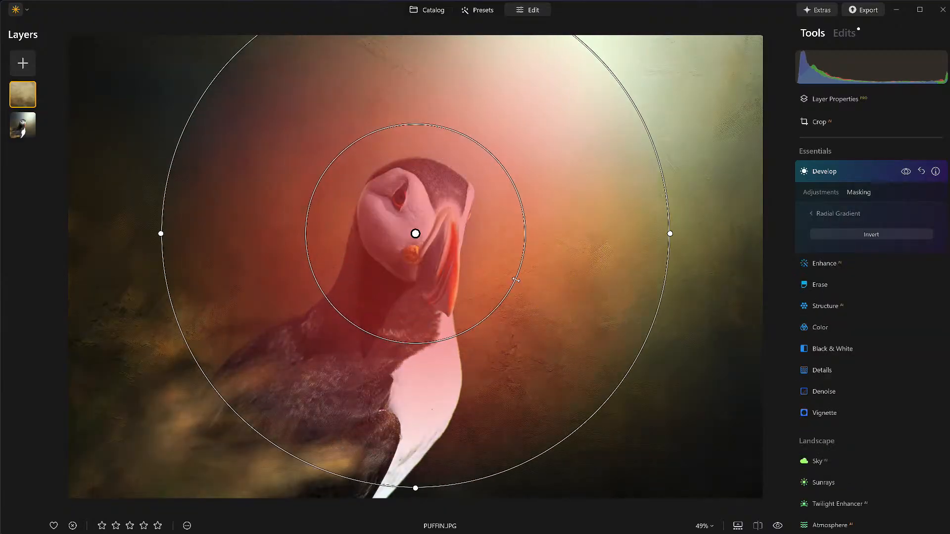
click(838, 214)
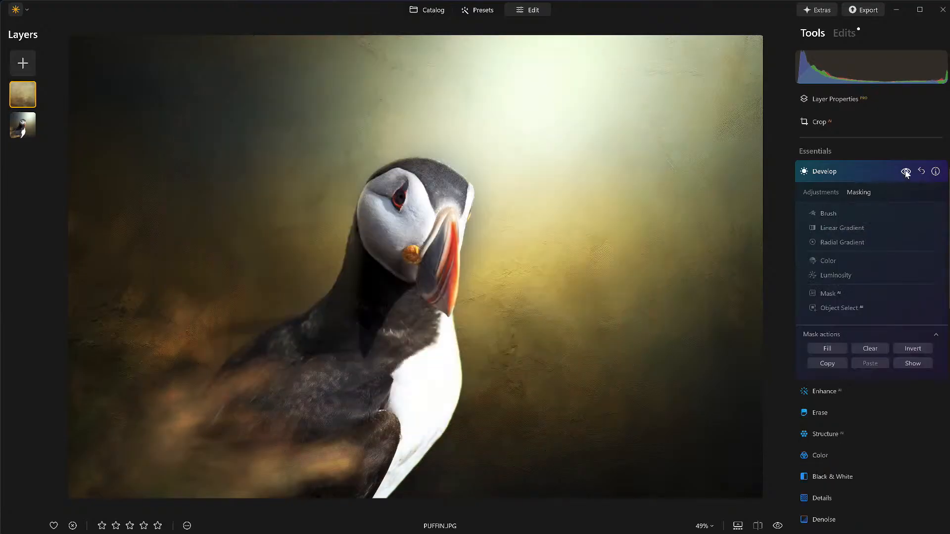
Step: Compare the texture layer with the radially masked Develop adjustment hidden and shown, and close the Develop tool
click(906, 172)
click(906, 172)
click(906, 172)
click(906, 172)
click(874, 171)
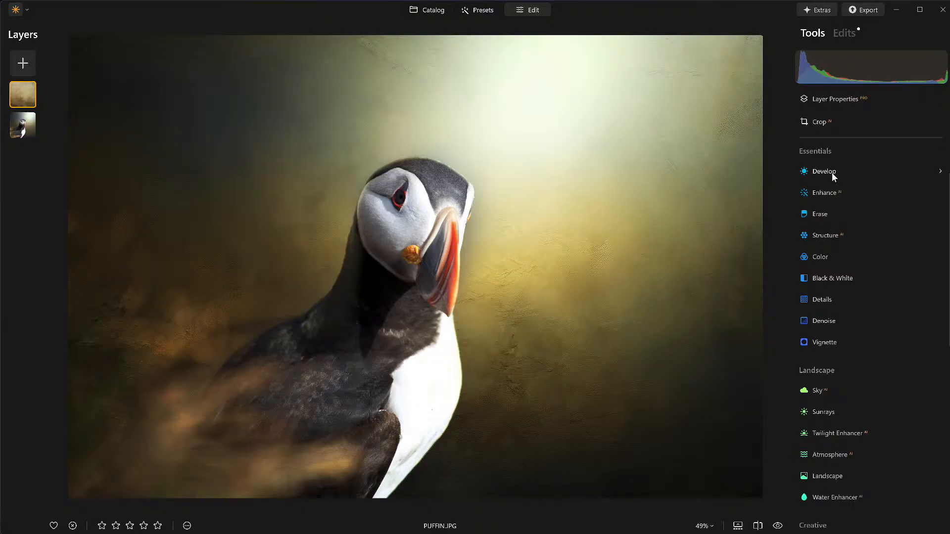
Step: Compare the edited puffin photo with the original, both as a full view and with a split before-and-after divider
click(776, 526)
click(778, 526)
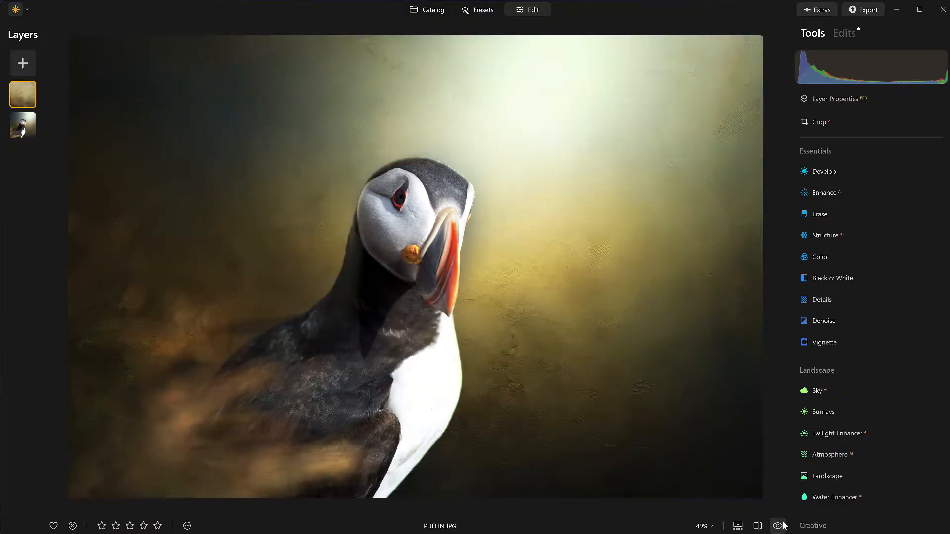
click(756, 526)
drag(410, 264, 404, 299)
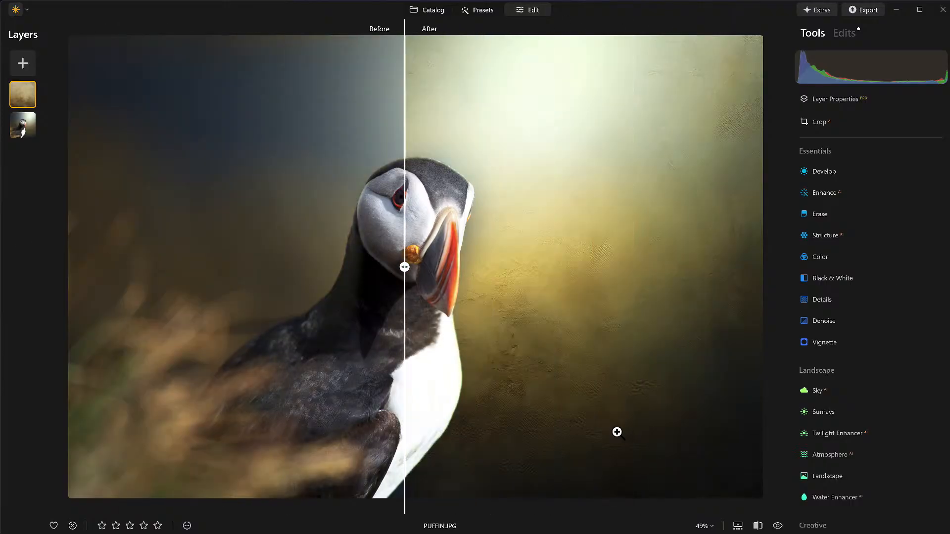
click(758, 526)
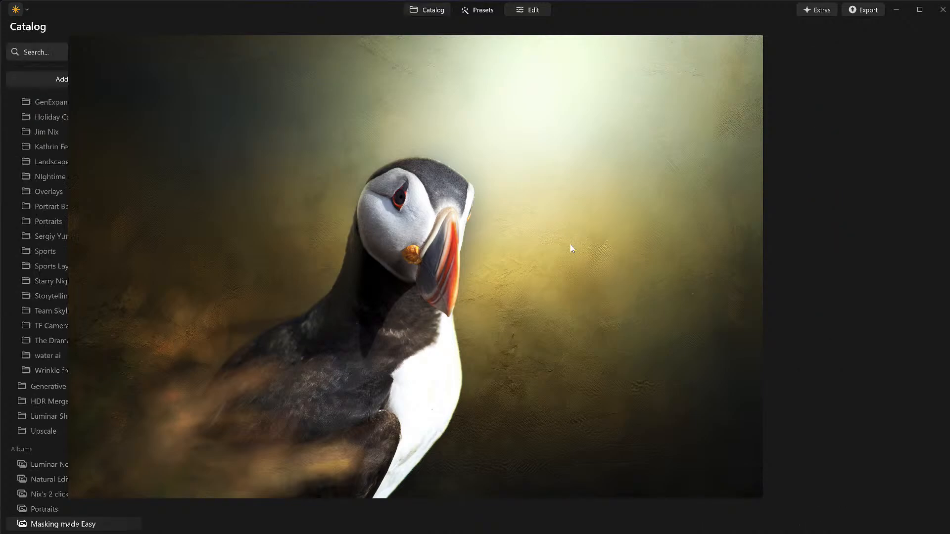
Step: Open the photographer-with-camera-sunset-taking-photos-landscape photo for editing and set its Develop exposure to -1.24
key(g)
click(262, 366)
double_click(263, 370)
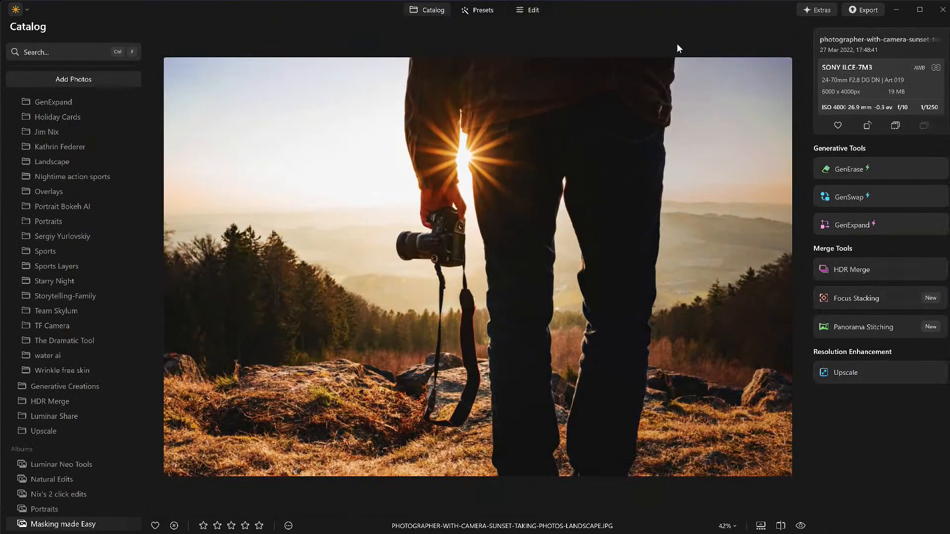
click(518, 10)
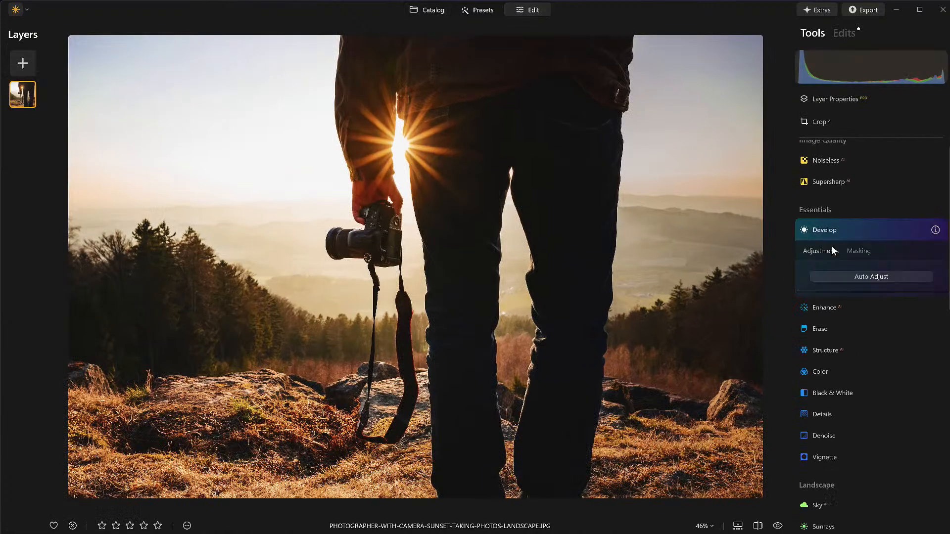
click(823, 247)
drag(870, 273, 857, 277)
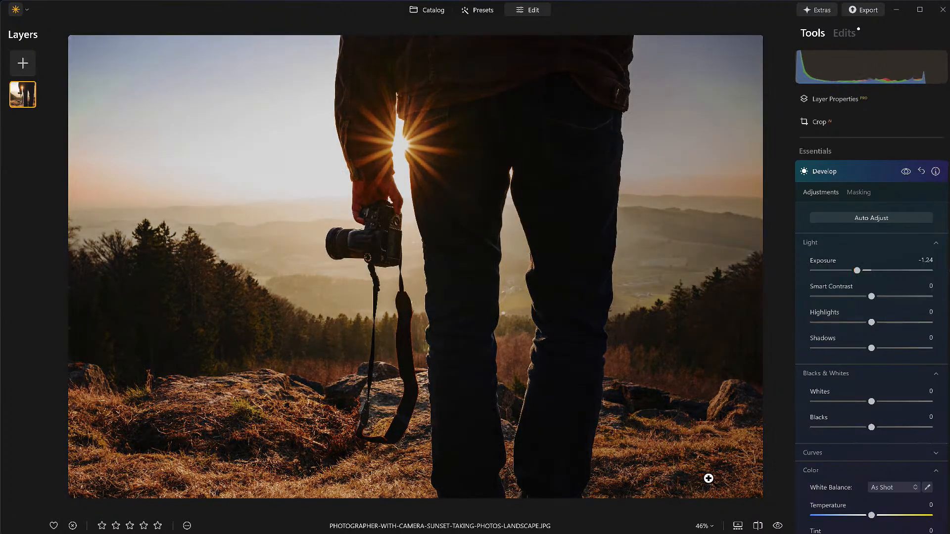
Step: Limit the Develop adjustment to the Natural Ground area with Mask AI
click(861, 194)
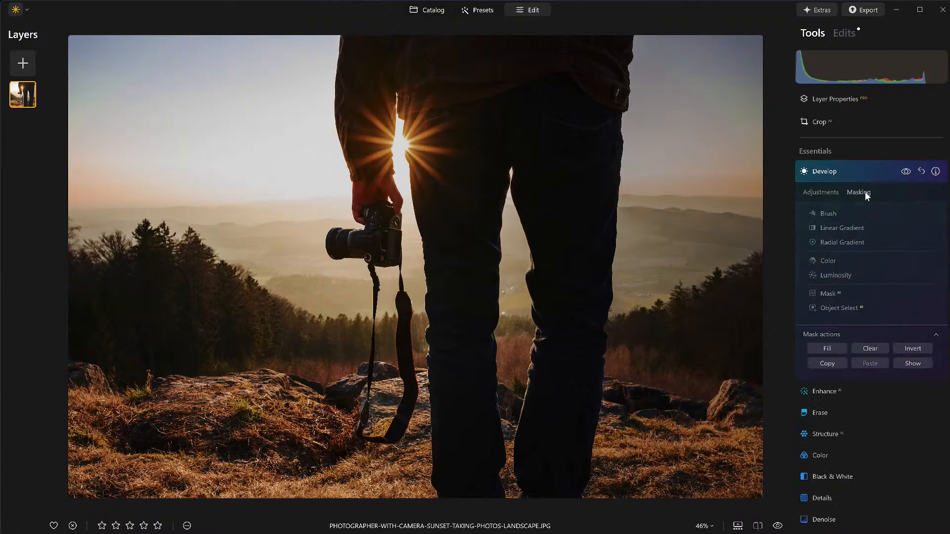
click(831, 302)
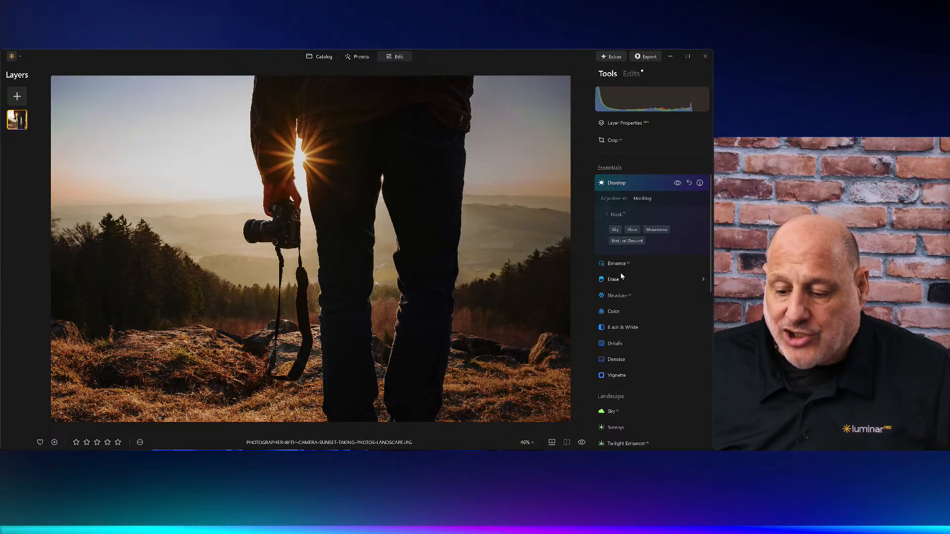
click(628, 241)
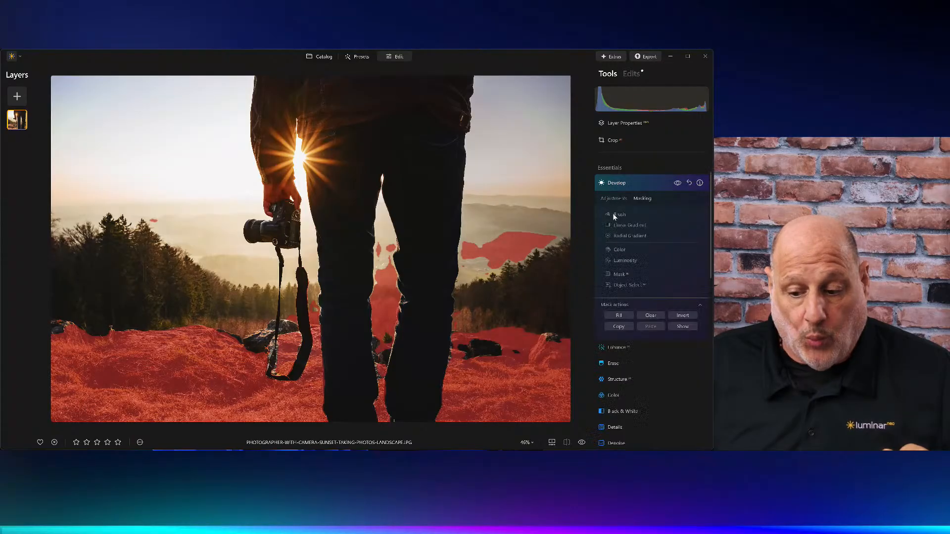
Step: Erase the stray mask patches on the distant hills, between the legs and above the trees with the brush at strength 100
click(614, 215)
click(674, 227)
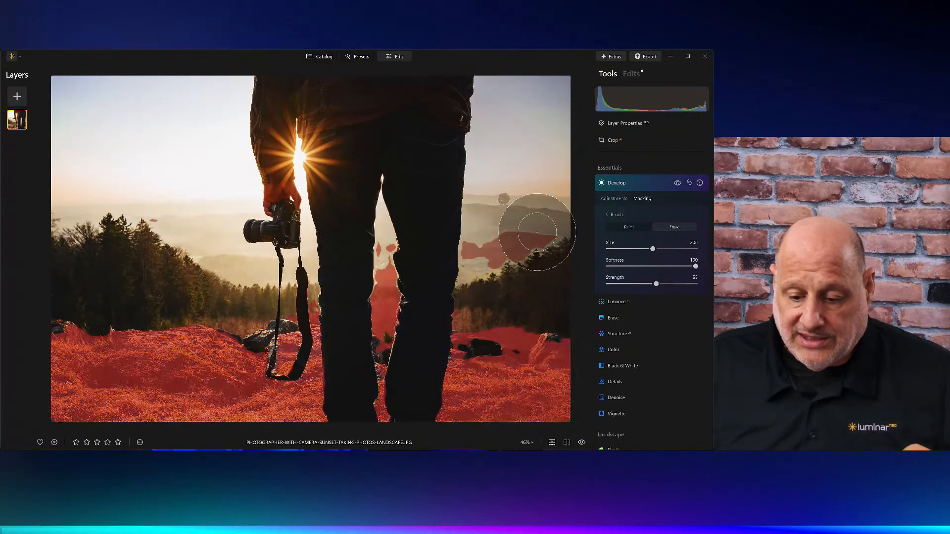
drag(656, 284, 698, 284)
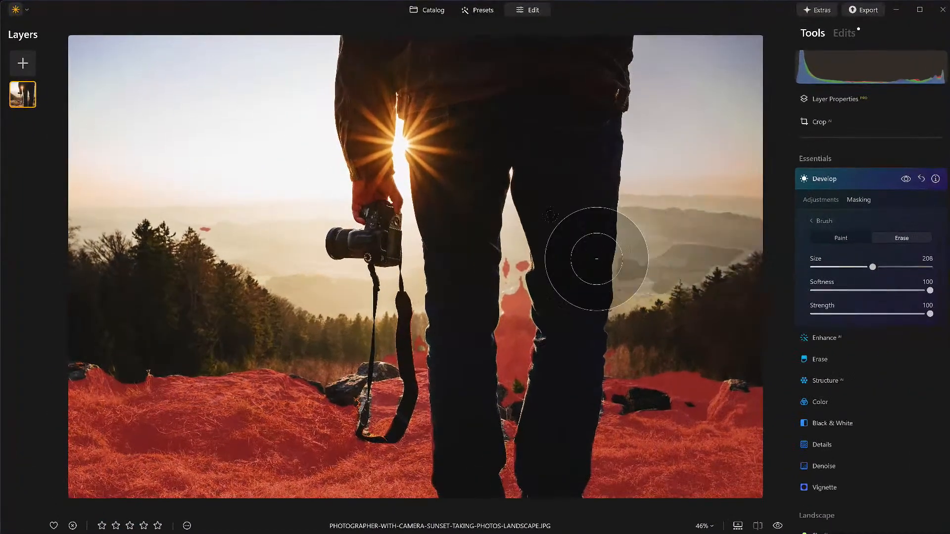
mouse_move(597, 259)
mouse_down()
mouse_move(462, 259)
mouse_move(510, 258)
mouse_move(523, 283)
mouse_move(418, 303)
mouse_up()
mouse_move(186, 290)
mouse_down()
mouse_move(95, 267)
mouse_move(113, 236)
mouse_move(255, 232)
mouse_move(122, 243)
mouse_up()
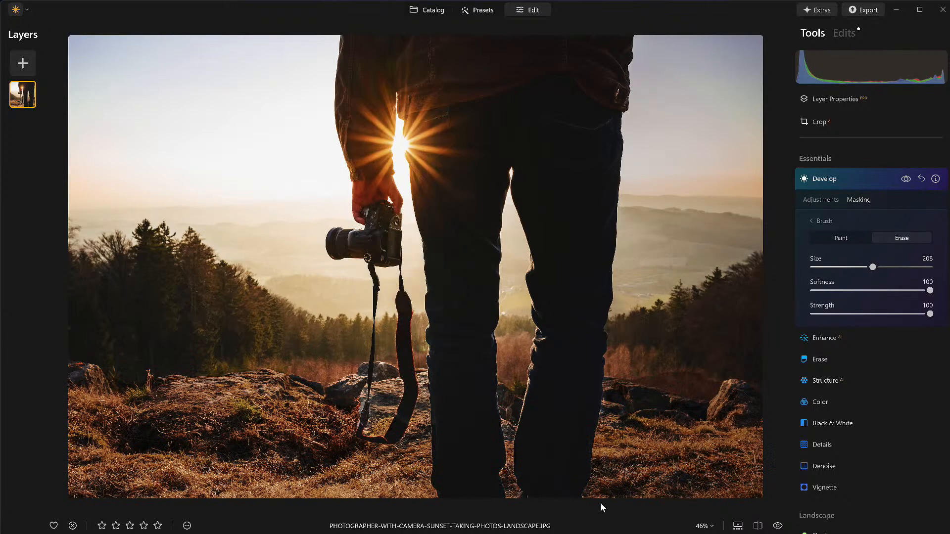
Step: Test the masked ground's exposure at -5.00, set it to -0.94, and close the Develop tool
click(816, 221)
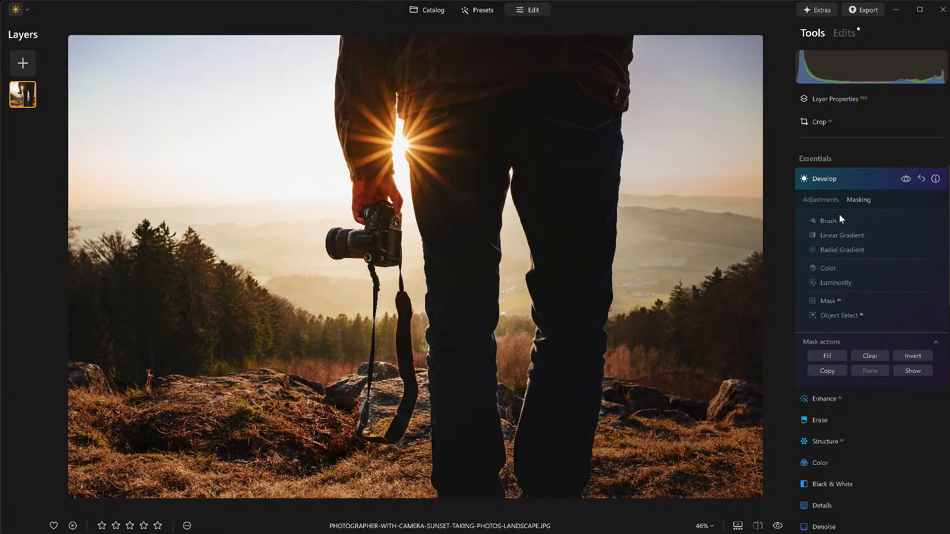
click(830, 205)
drag(858, 273, 725, 273)
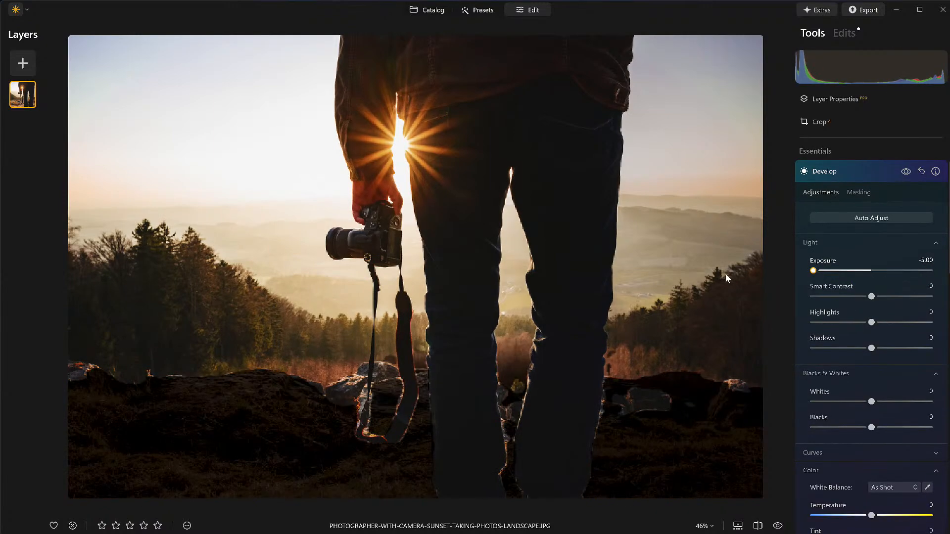
drag(802, 277, 861, 273)
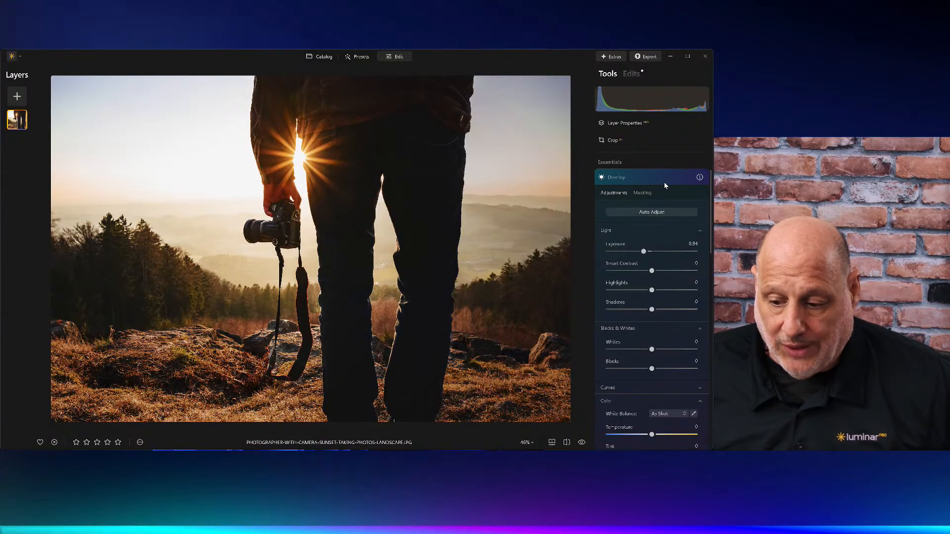
click(664, 182)
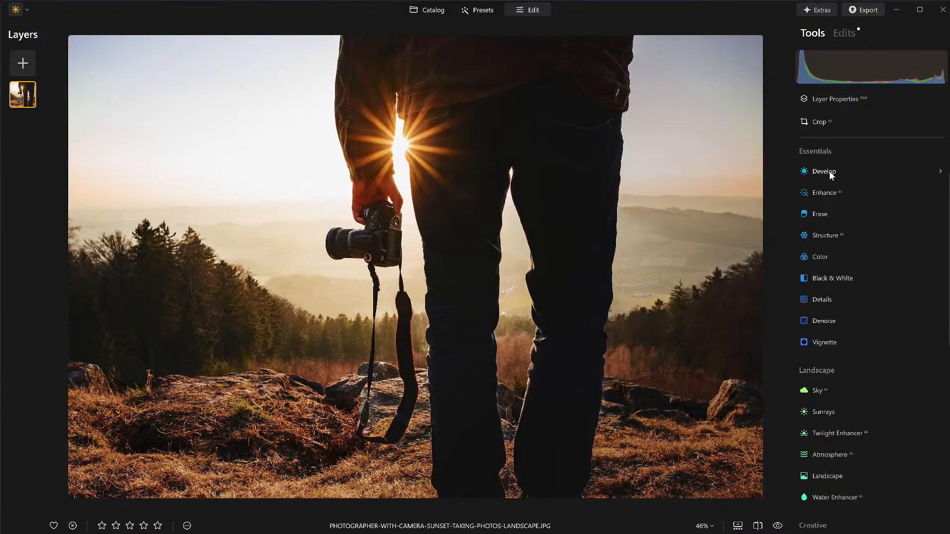
Step: Reopen the puffin photo for editing and set the base layer's Develop highlights to -100
key(g)
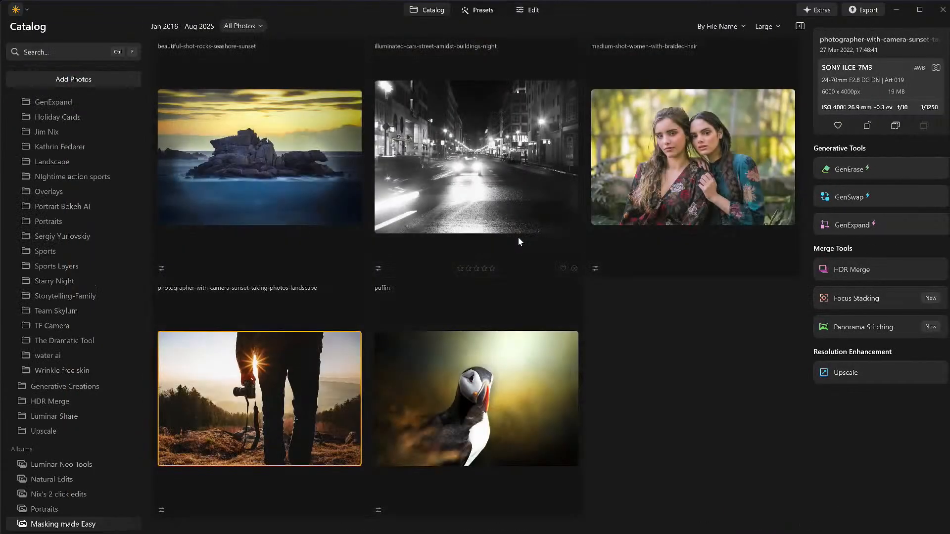
double_click(487, 386)
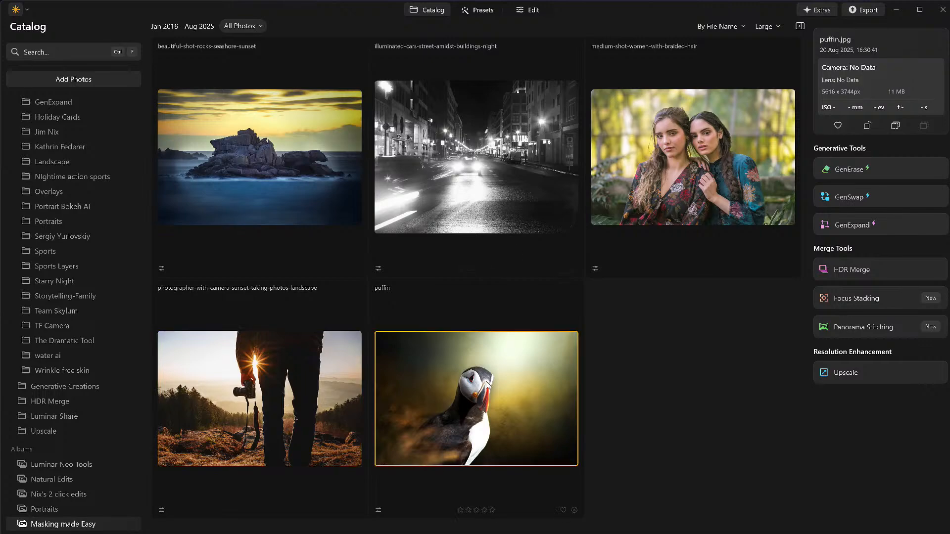
scroll(456, 239, up, 3)
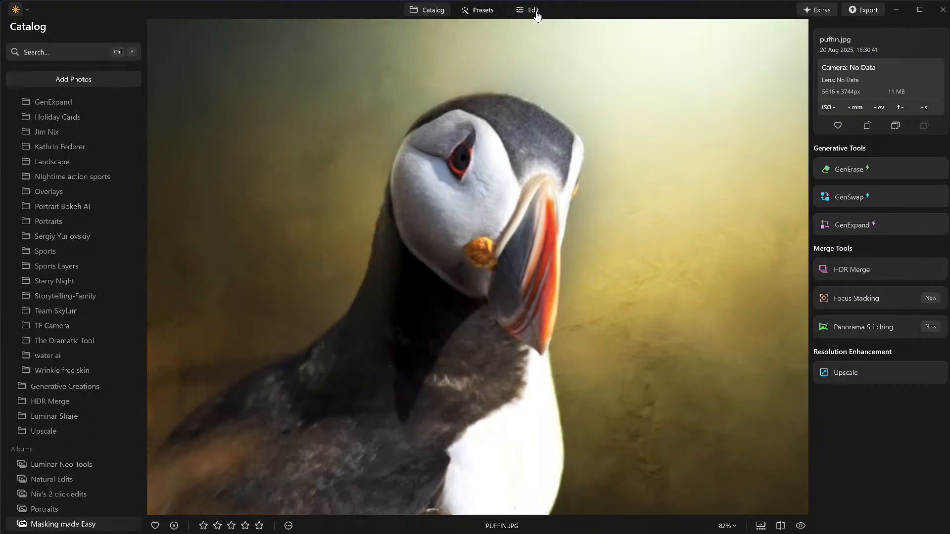
click(535, 12)
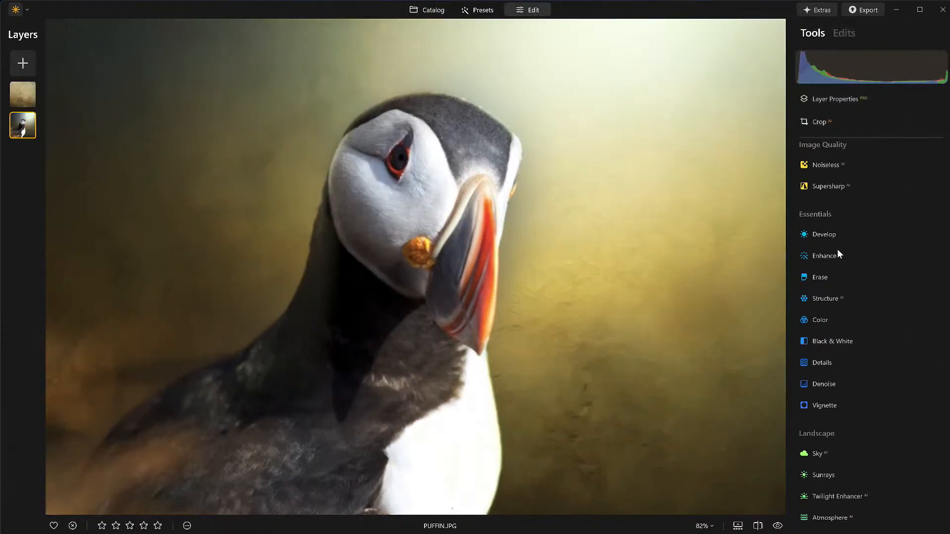
click(832, 250)
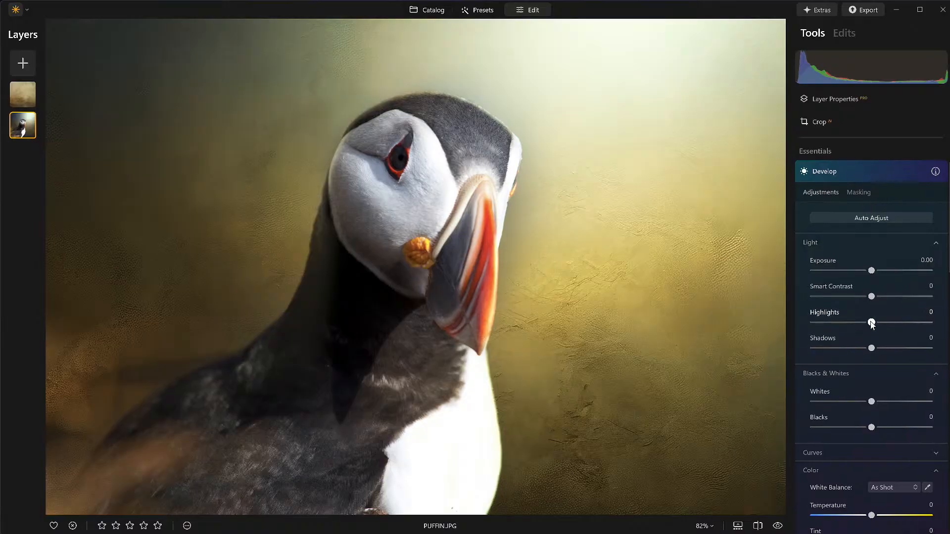
drag(872, 322, 588, 331)
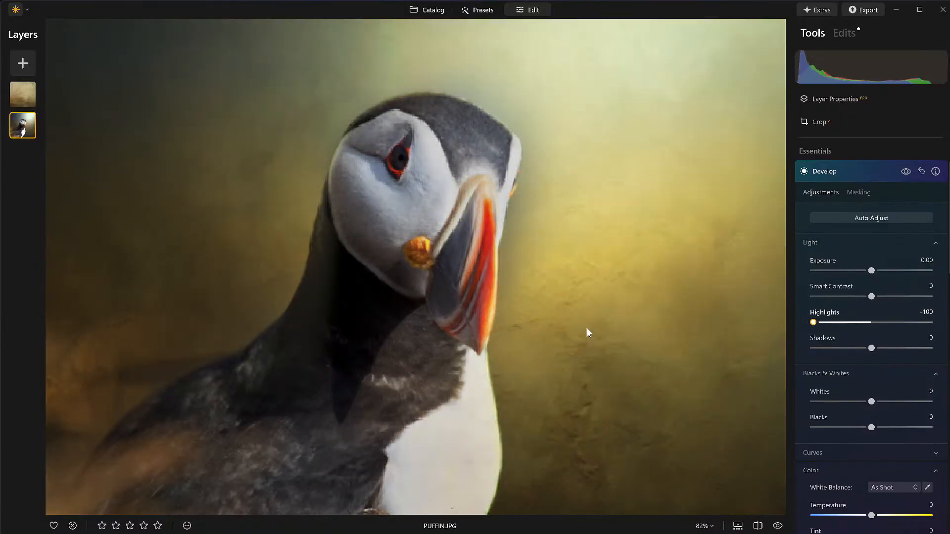
Step: Limit the highlights adjustment with a luminosity mask narrowed to the midtones, excluding the darkest and brightest areas
click(859, 193)
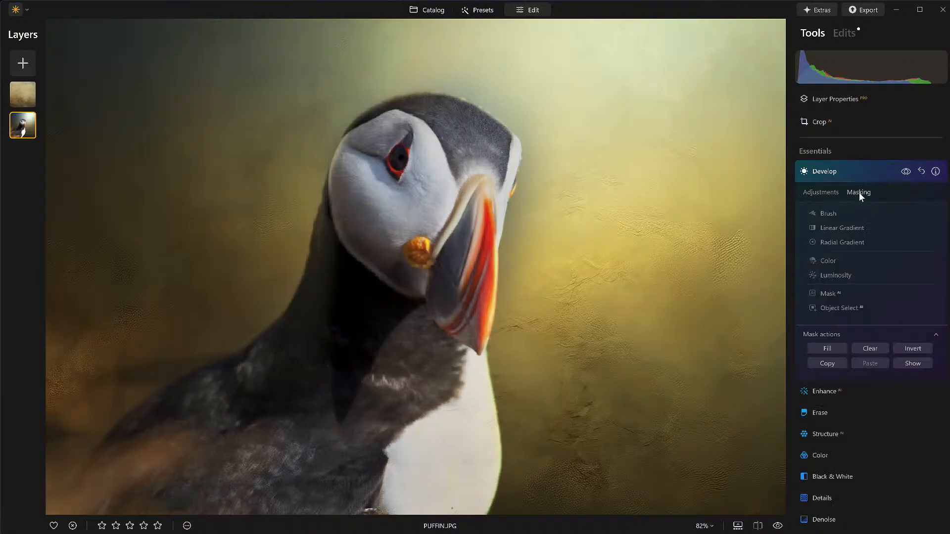
click(836, 274)
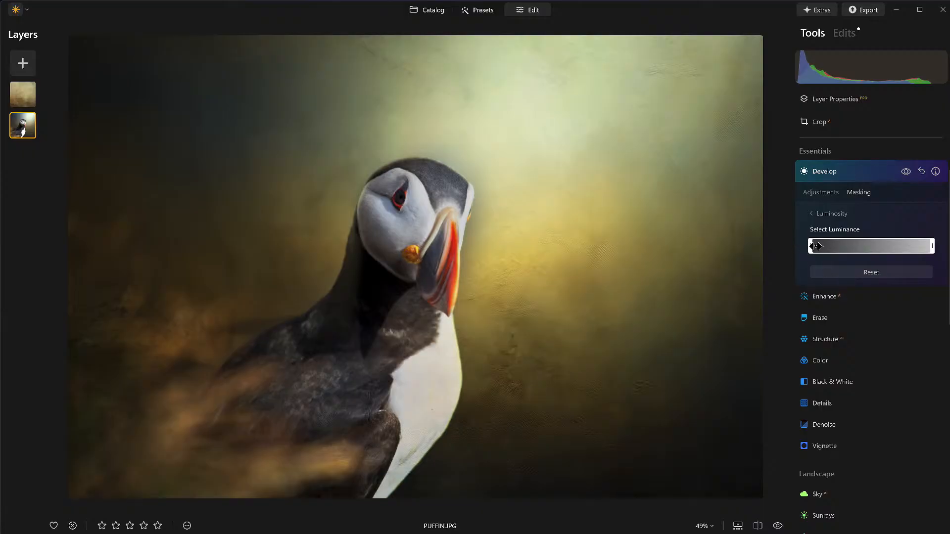
drag(810, 246, 851, 256)
drag(928, 246, 899, 246)
drag(818, 246, 850, 246)
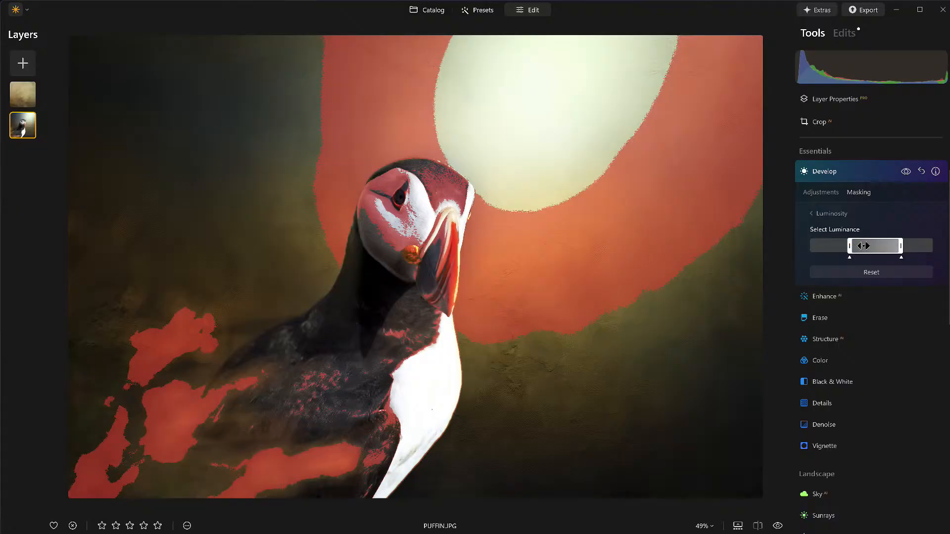
drag(901, 245, 903, 247)
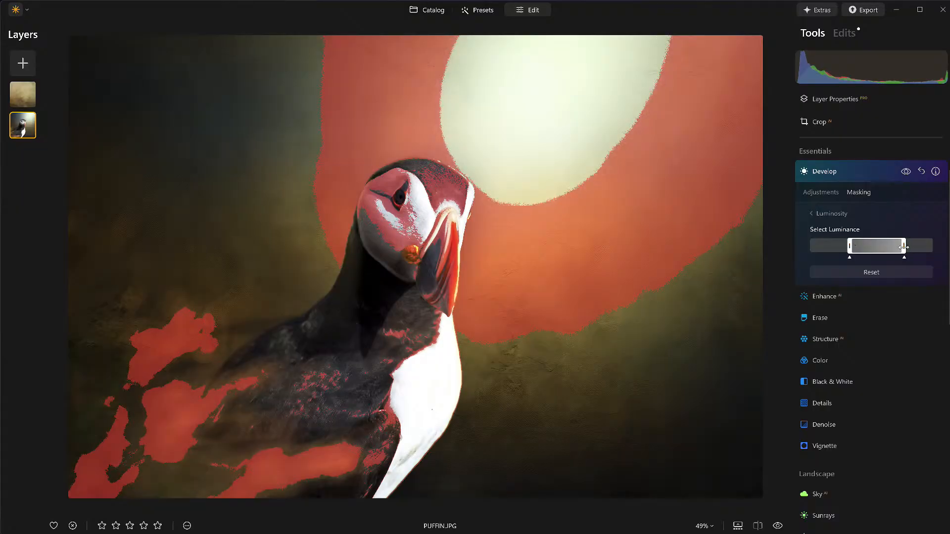
Step: Compare the puffin photo with and without the luminosity-masked Develop highlights adjustment, both with the mask overlay and outside the luminosity options
click(902, 170)
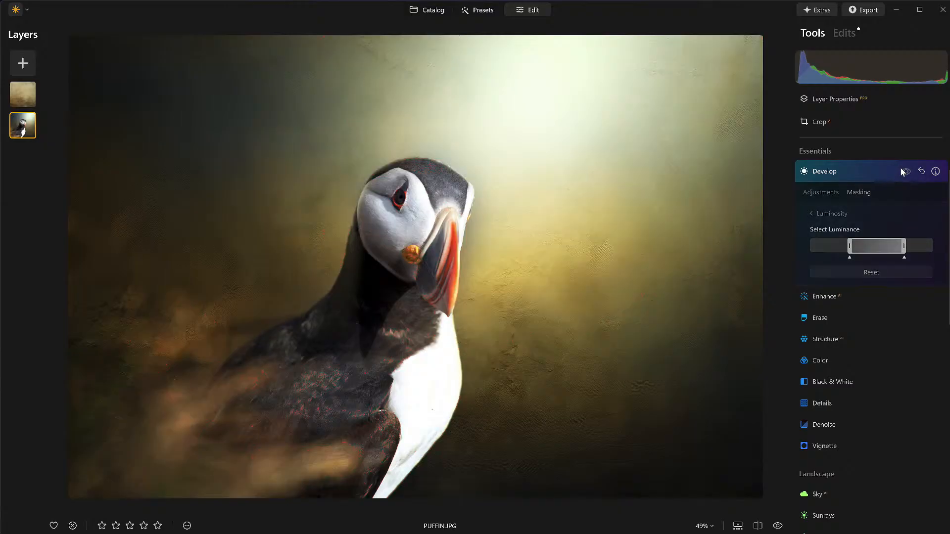
click(903, 171)
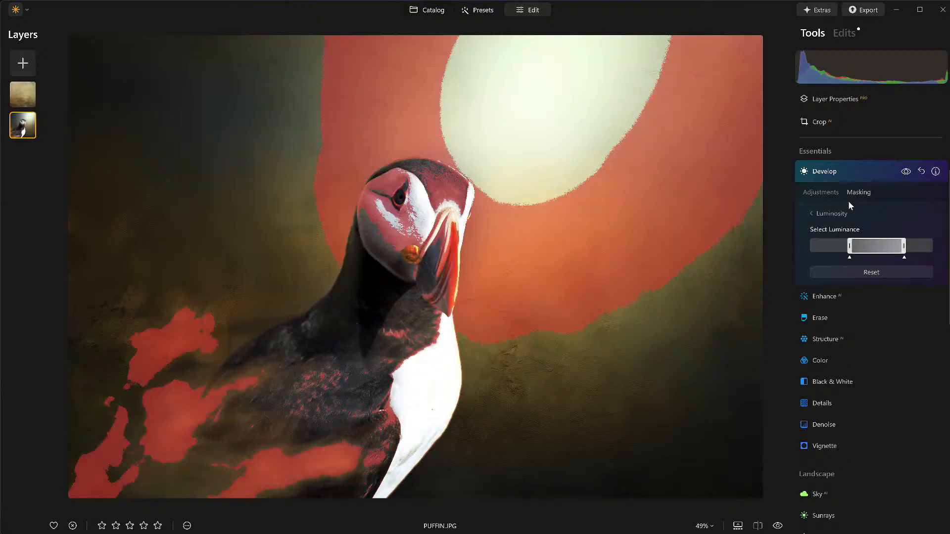
click(821, 217)
click(904, 173)
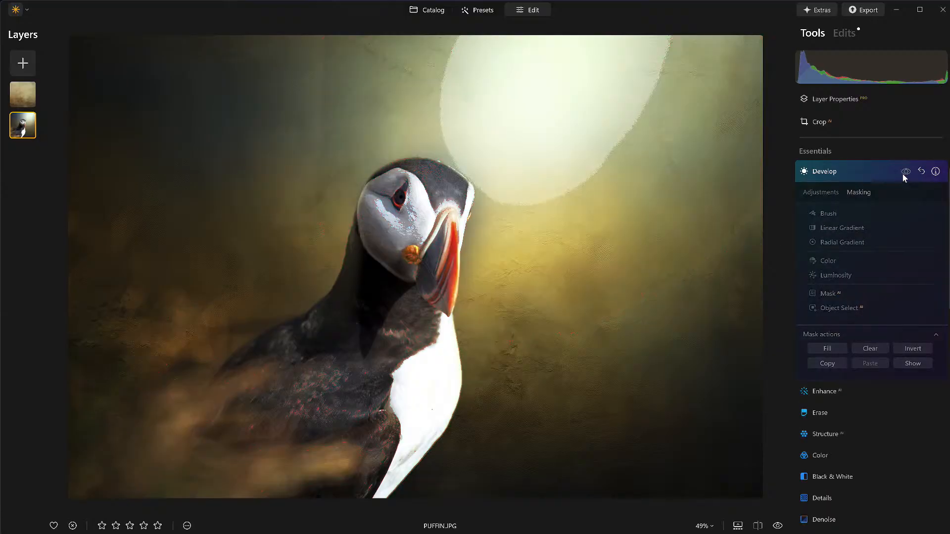
click(904, 173)
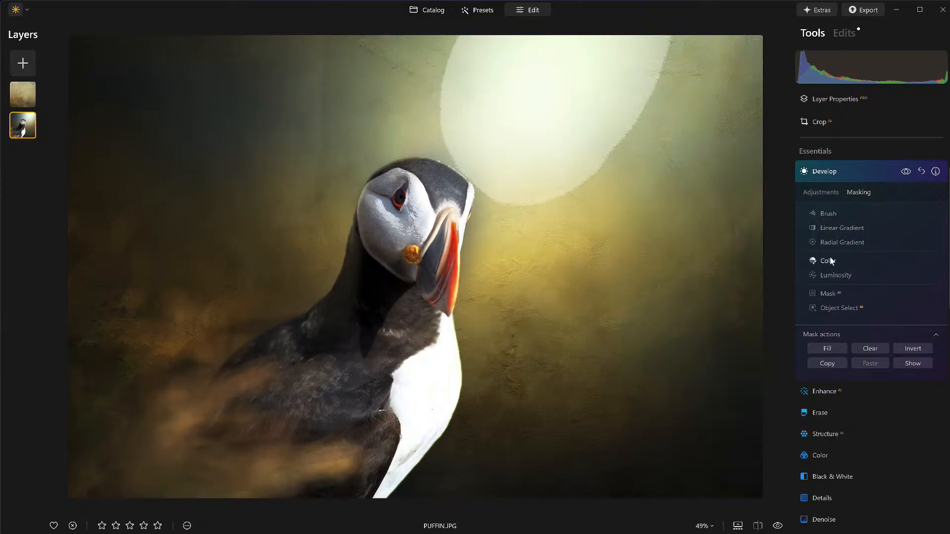
Step: Reset the Develop adjustments and create a color mask sampled from the puffin's orange-red beak with a range of 63
click(923, 173)
click(840, 260)
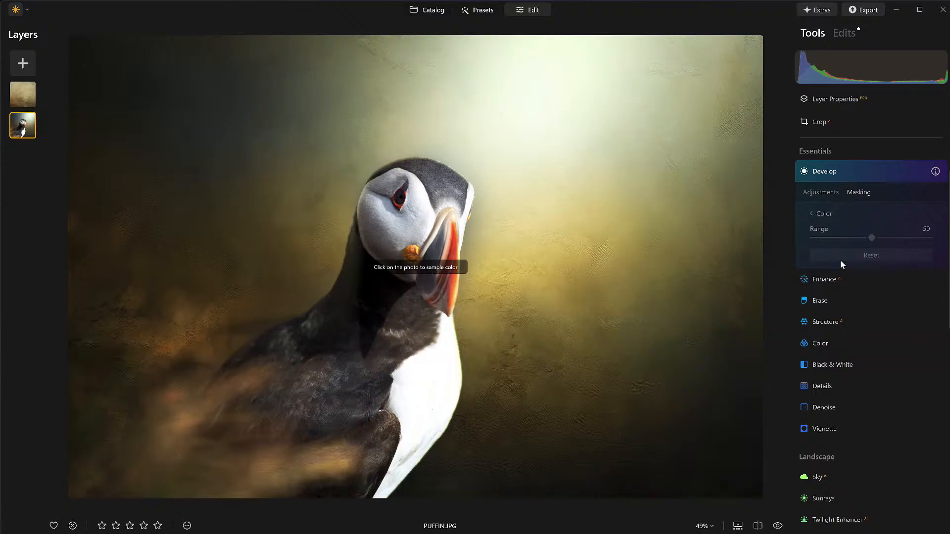
click(458, 247)
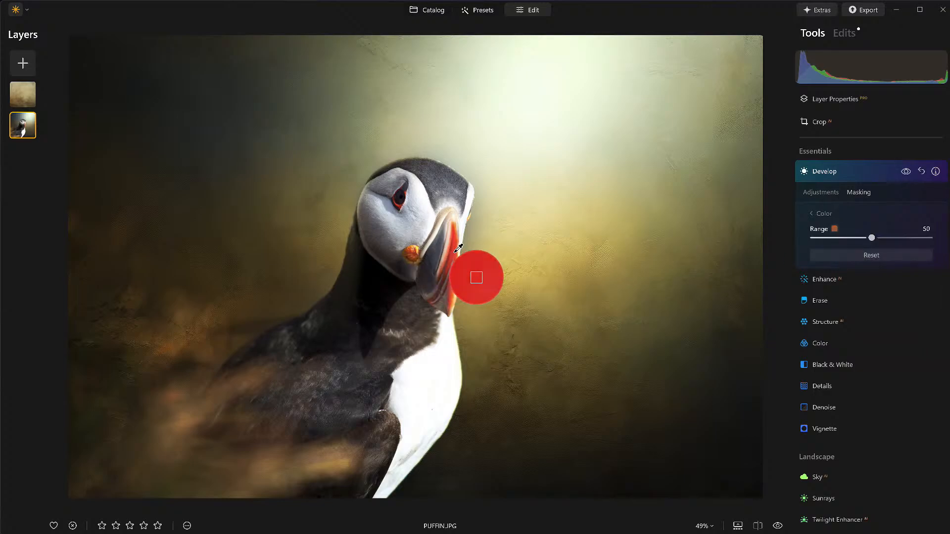
mouse_move(871, 239)
mouse_down()
mouse_move(890, 238)
mouse_move(805, 238)
mouse_move(886, 241)
mouse_up()
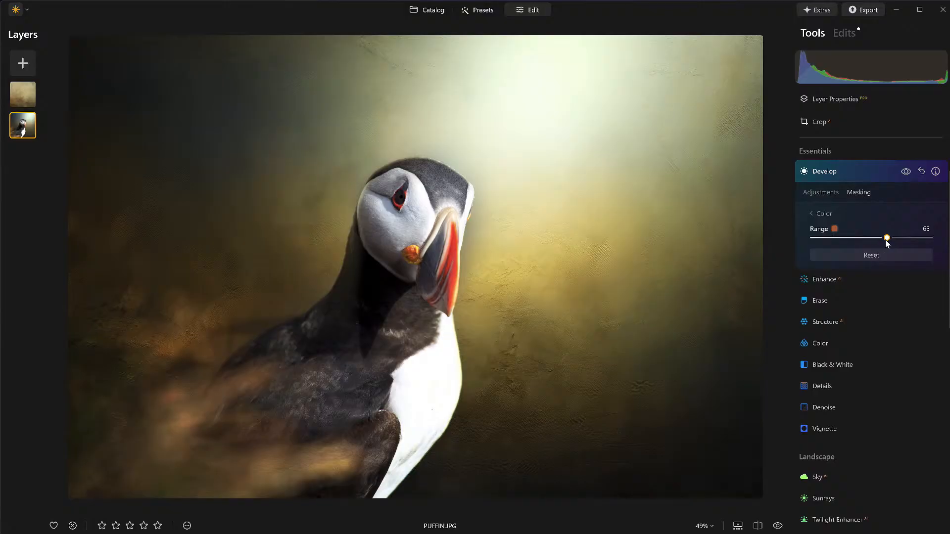
Step: Set the color-masked area's Smart Contrast to 44 and Exposure to -0.81 in the Develop adjustments
click(825, 191)
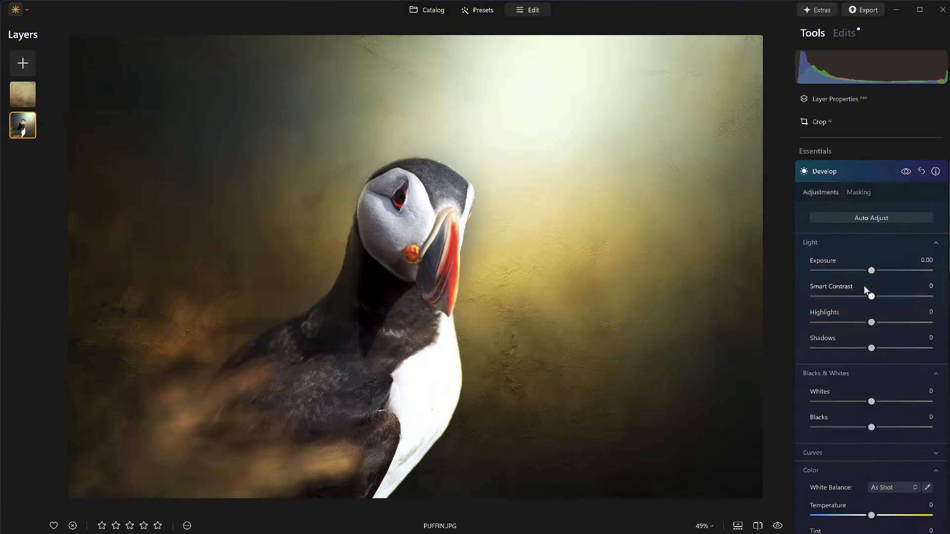
drag(871, 271, 896, 296)
mouse_move(855, 271)
mouse_down()
mouse_move(894, 275)
mouse_move(865, 280)
mouse_up()
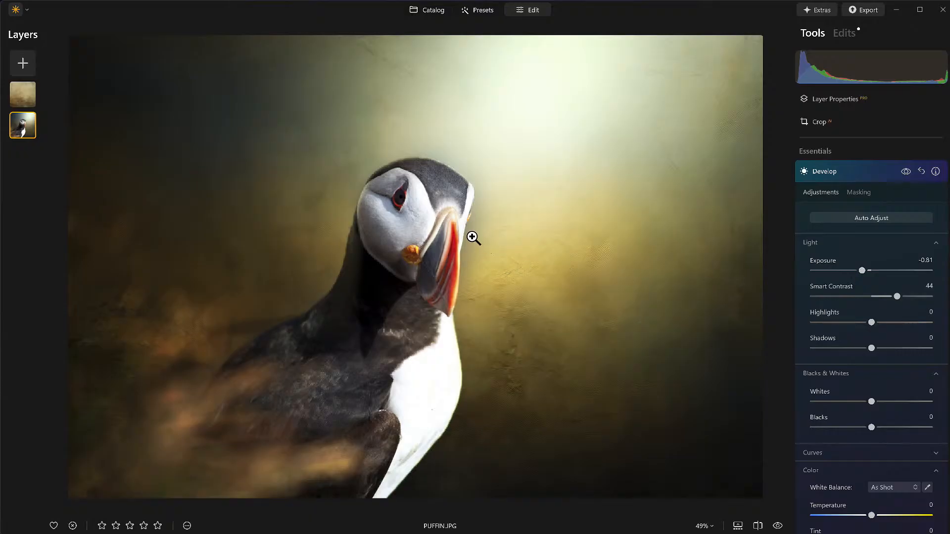
Step: Return to the Develop masking options, leave the color mask and examine which areas Mask AI offers for the puffin photo
click(857, 190)
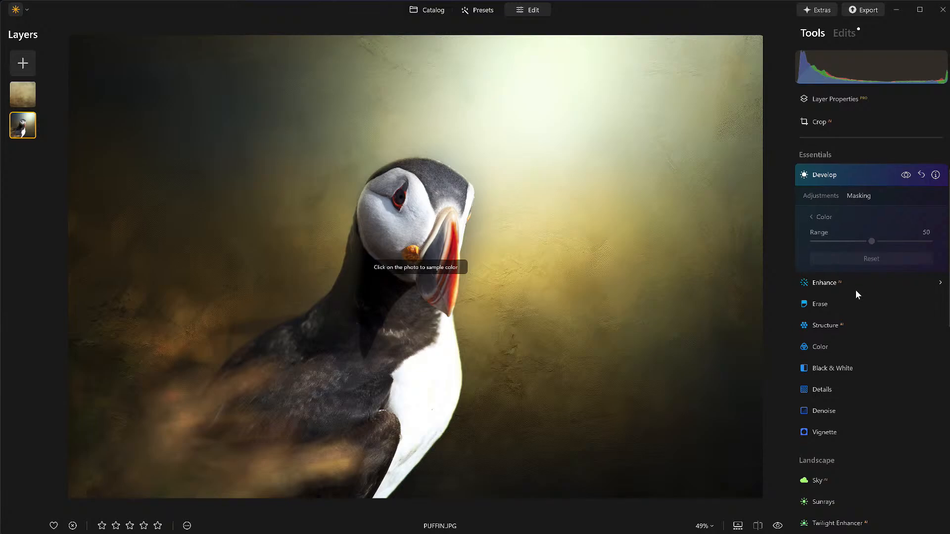
click(820, 217)
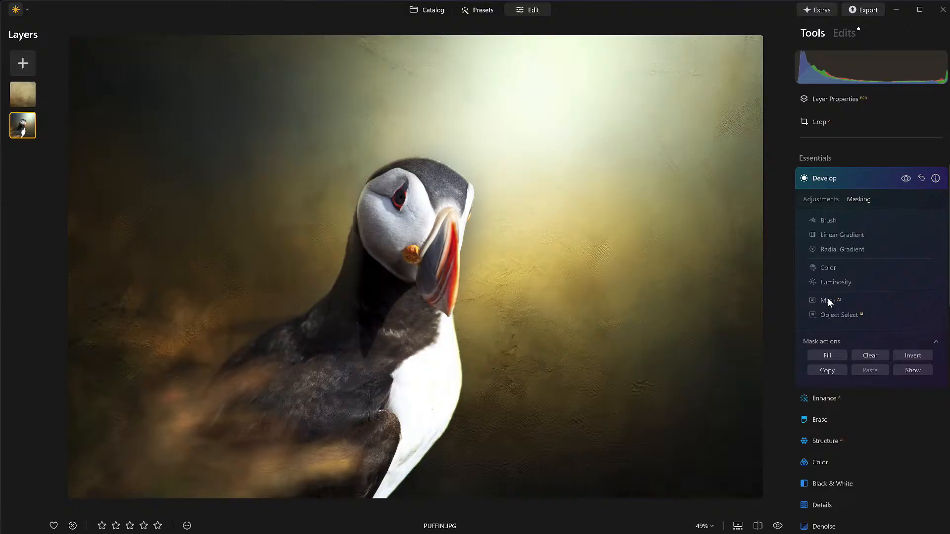
click(829, 301)
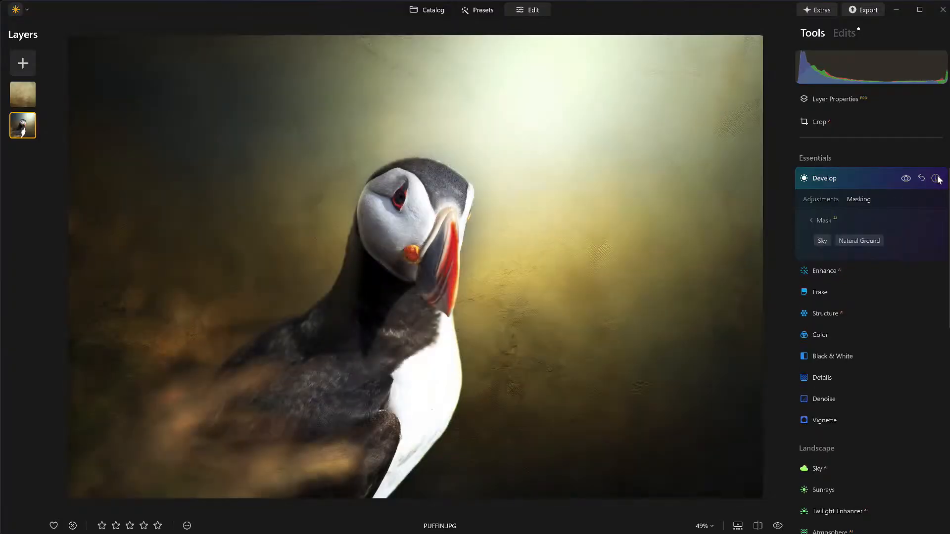
mouse_move(936, 178)
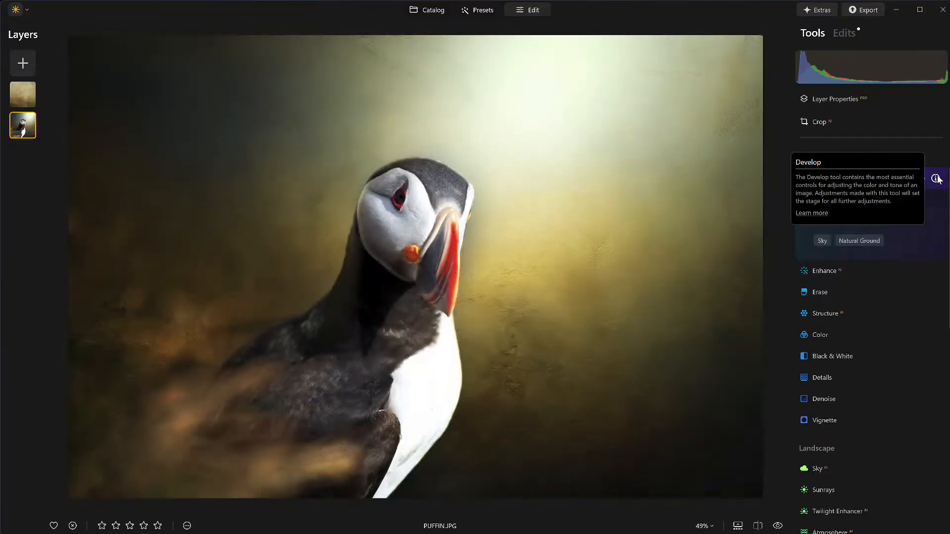